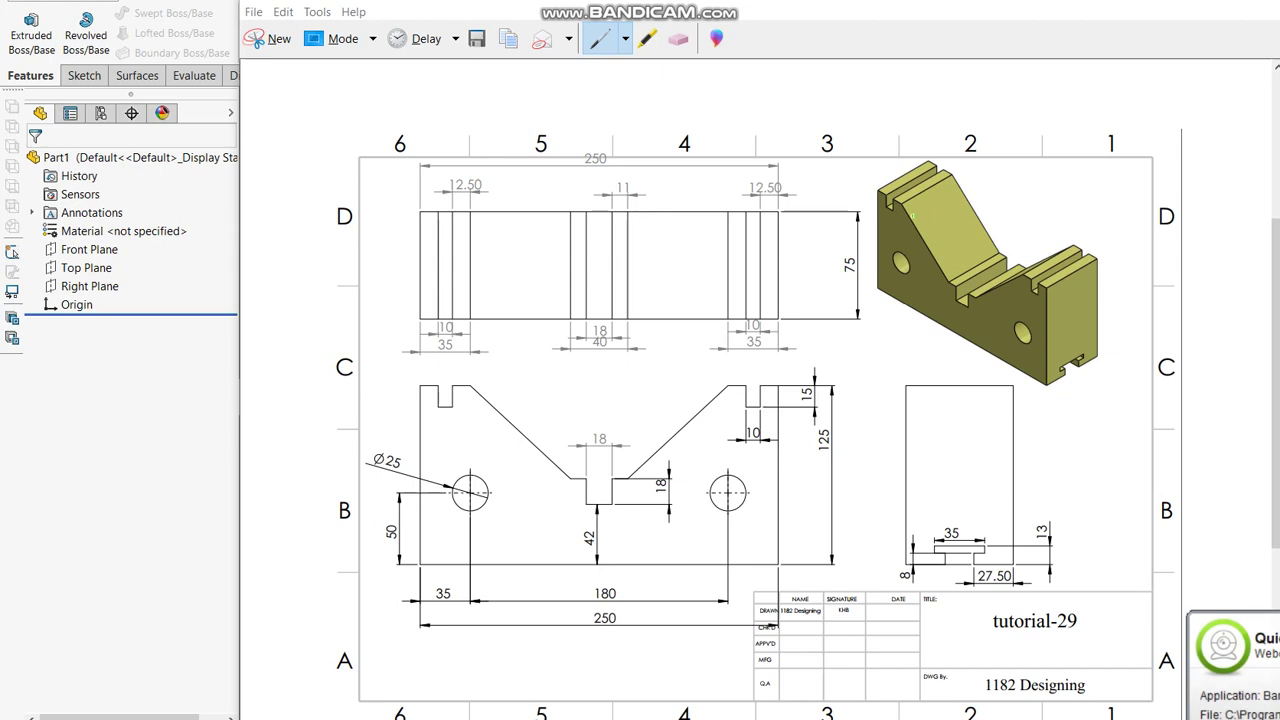
# - With the red pen, draw an arrow at the part's front face and circle the 250 and 125 dimensions
pyautogui.click(625, 40)
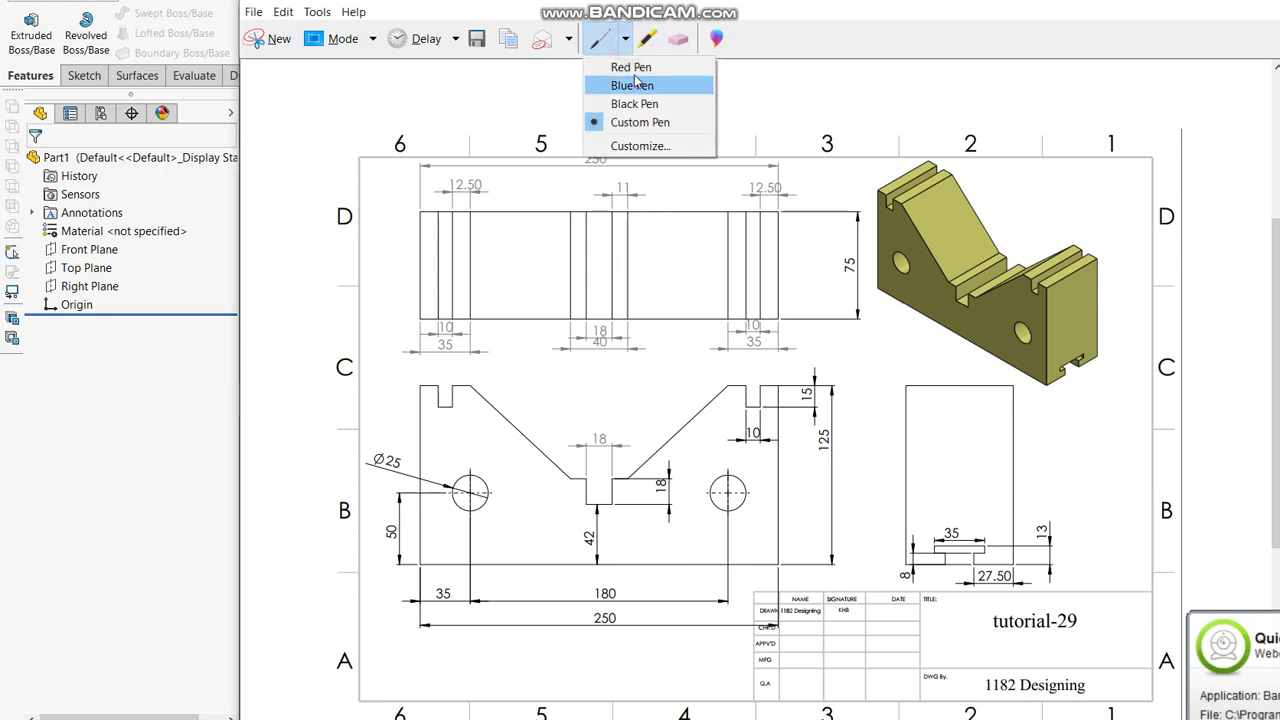
pyautogui.click(640, 63)
pyautogui.moveTo(905, 349); pyautogui.dragTo(945, 323)
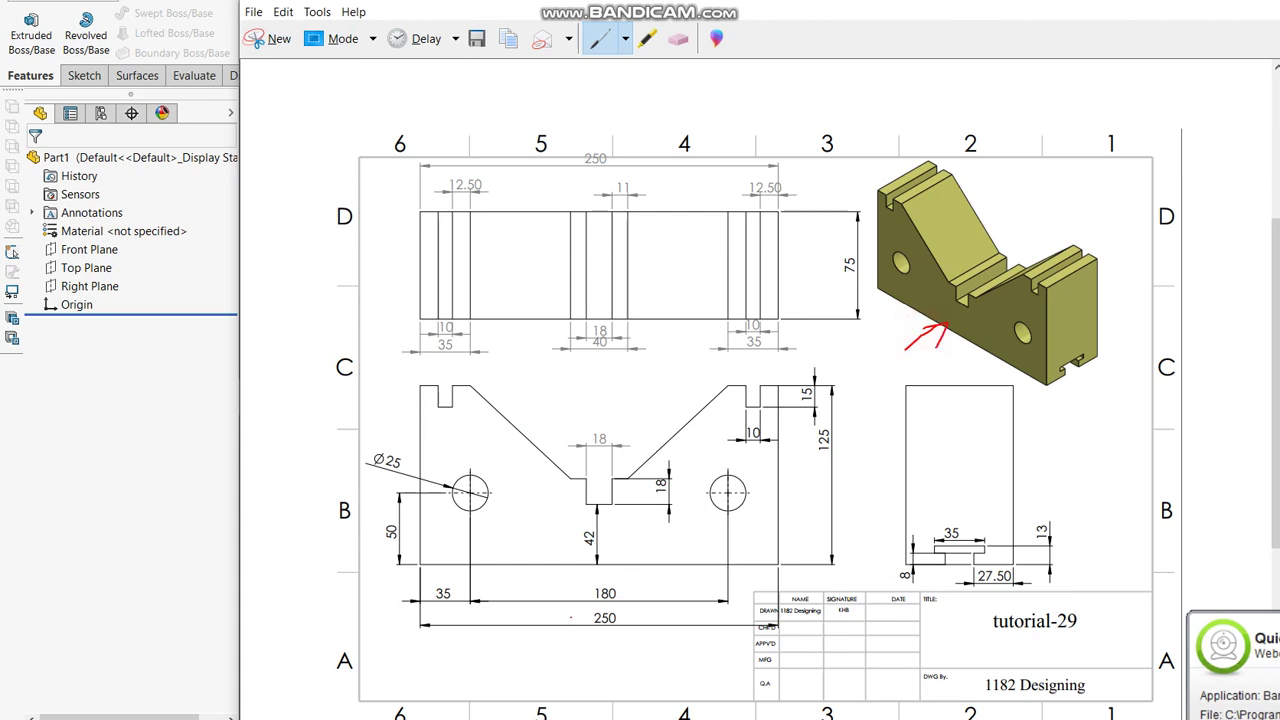
pyautogui.moveTo(571, 618)
pyautogui.mouseDown()
pyautogui.moveTo(605, 603)
pyautogui.moveTo(577, 612)
pyautogui.mouseUp()
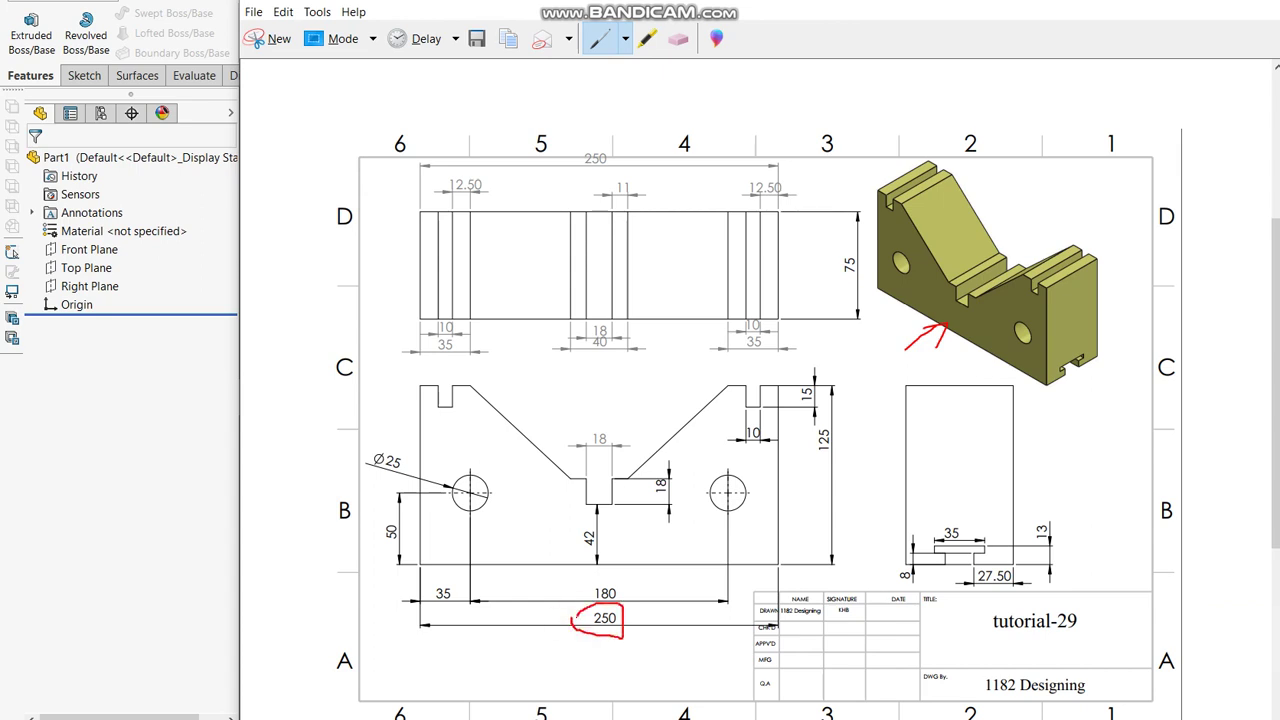
pyautogui.moveTo(838, 403); pyautogui.dragTo(799, 457)
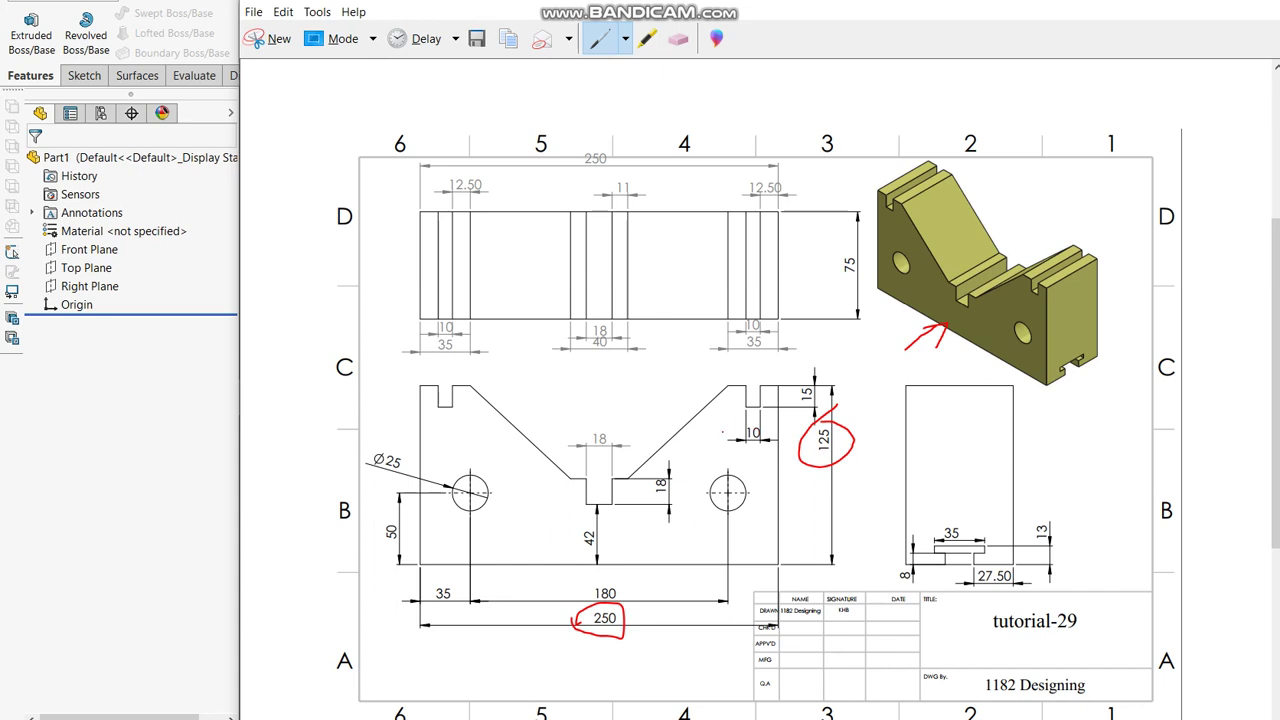
pyautogui.click(59, 469)
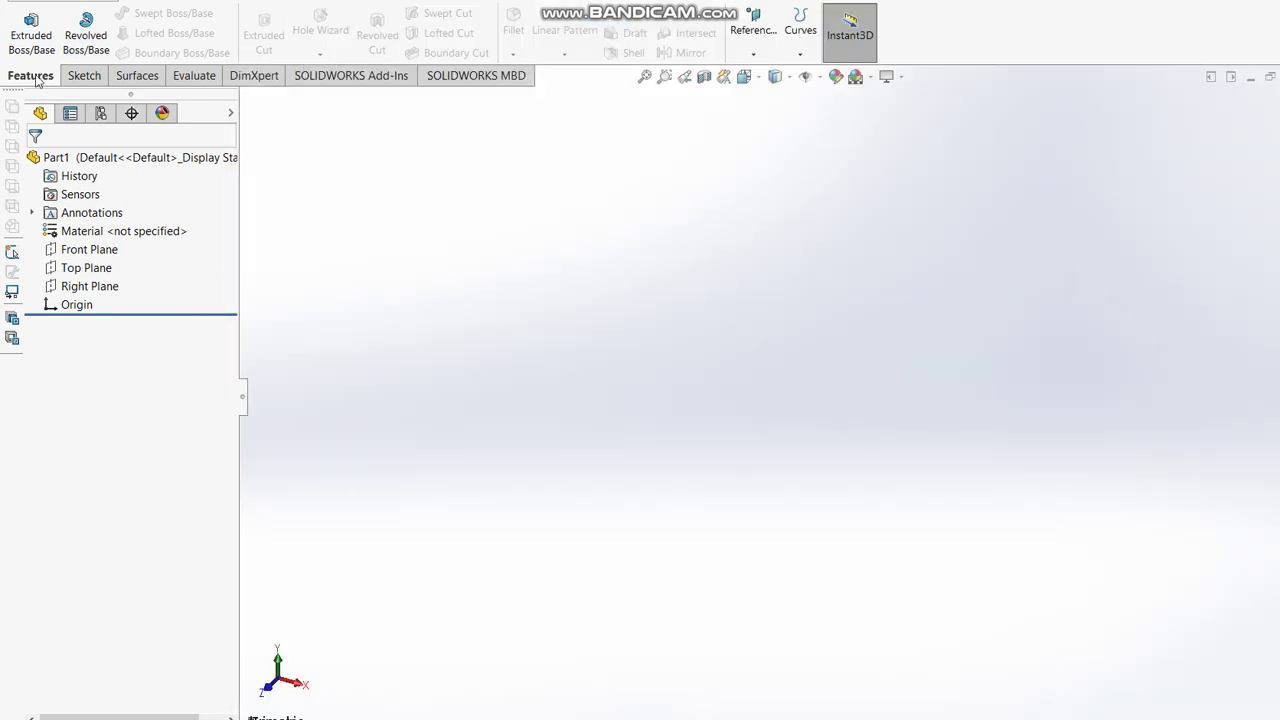
# - On the Front Plane, draw a horizontal base line from the origin and a vertical line up from its right end
pyautogui.click(31, 28)
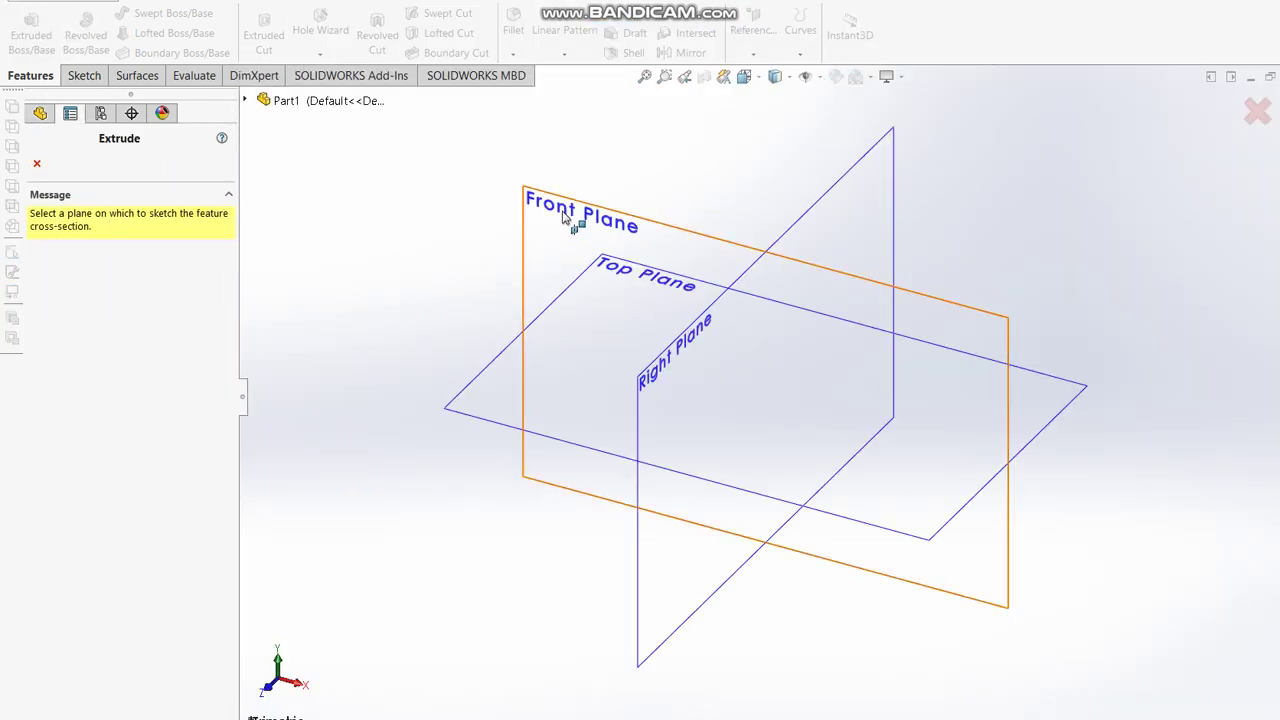
pyautogui.click(549, 240)
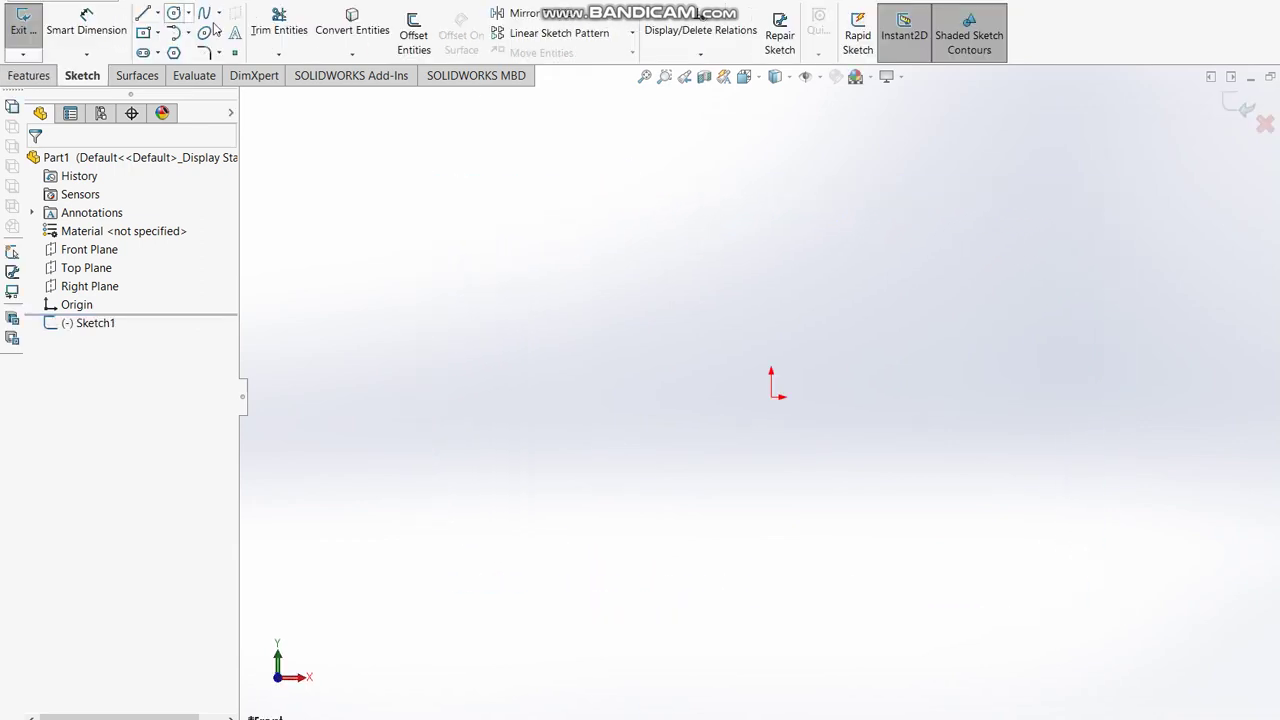
pyautogui.click(145, 13)
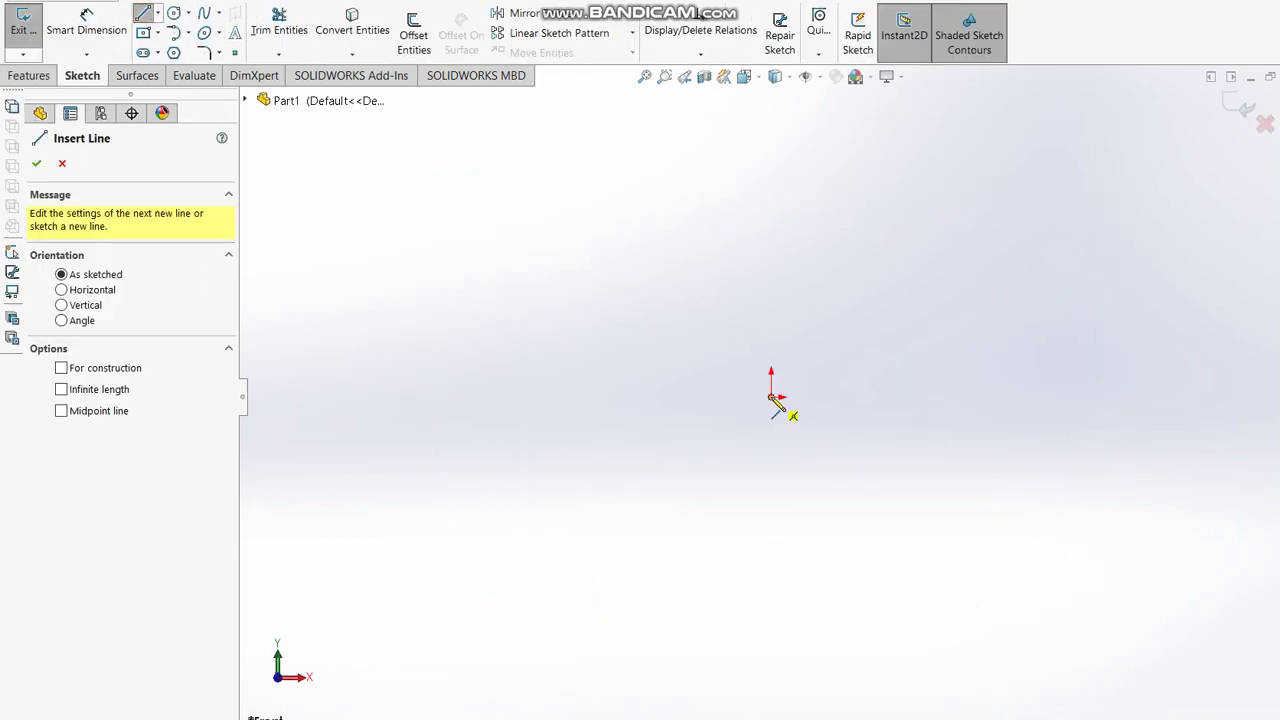
pyautogui.click(779, 397)
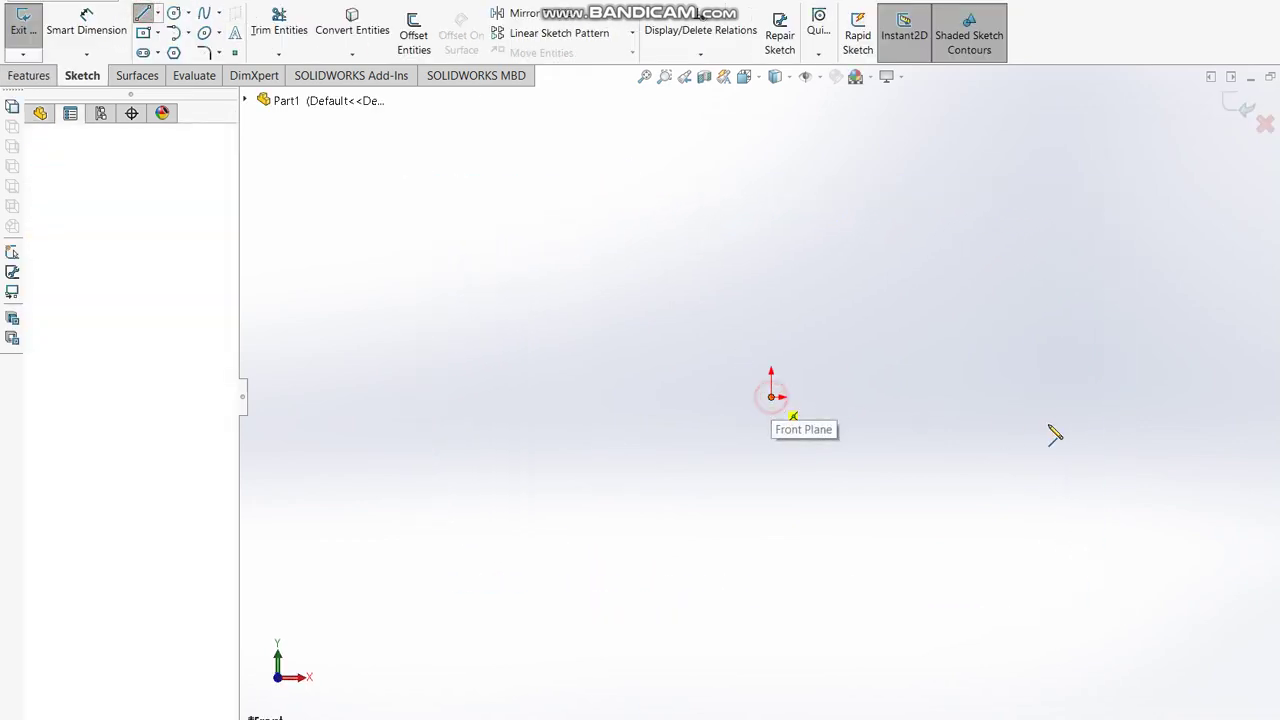
pyautogui.click(1151, 397)
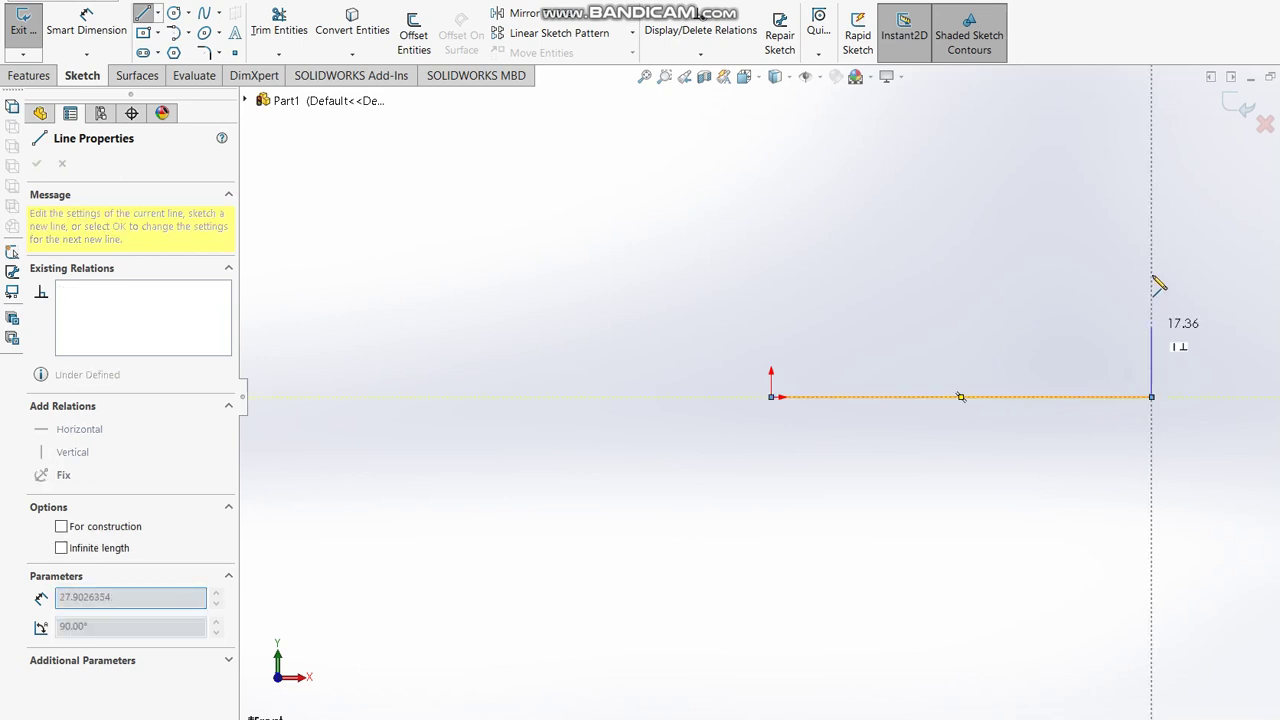
pyautogui.click(1152, 203)
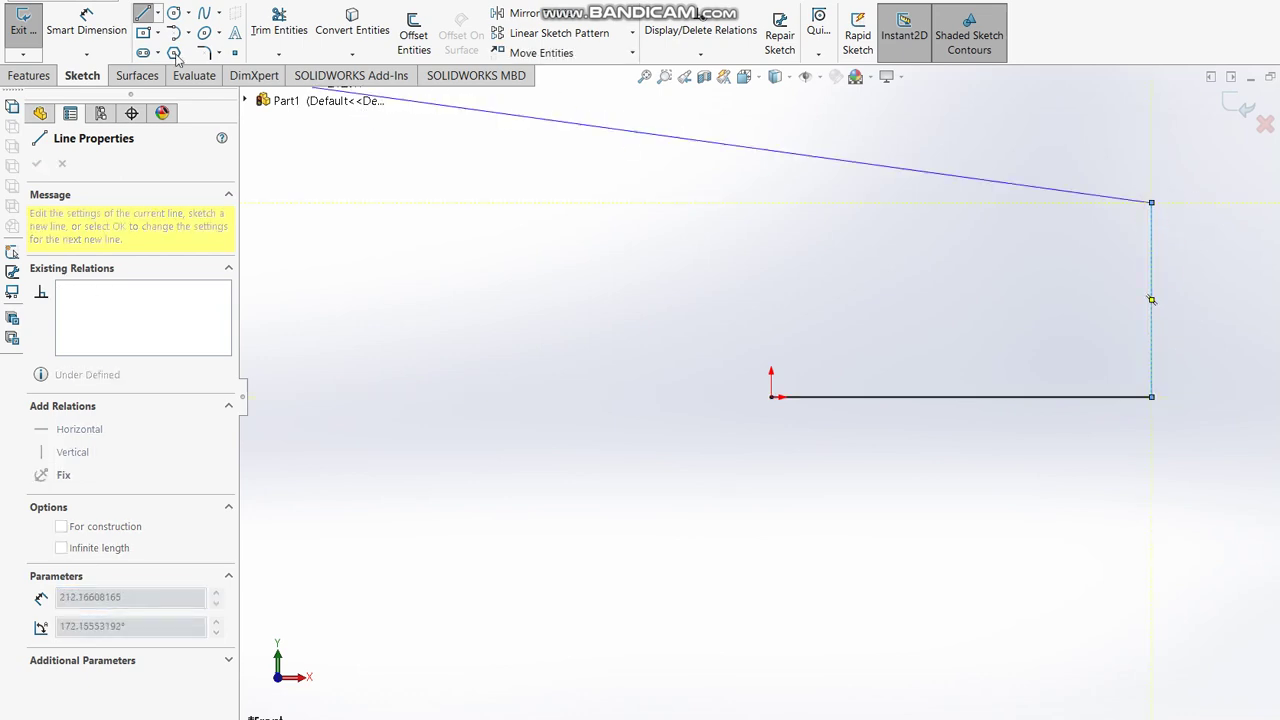
pyautogui.click(84, 20)
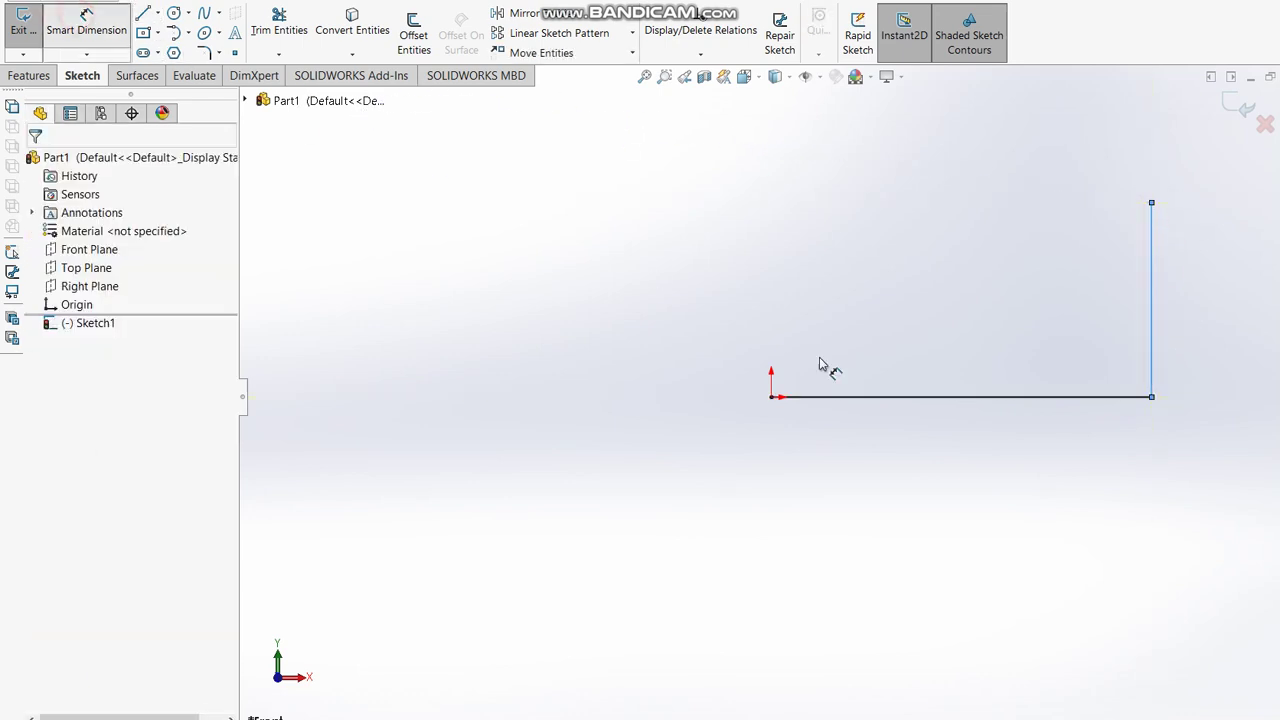
pyautogui.click(988, 397)
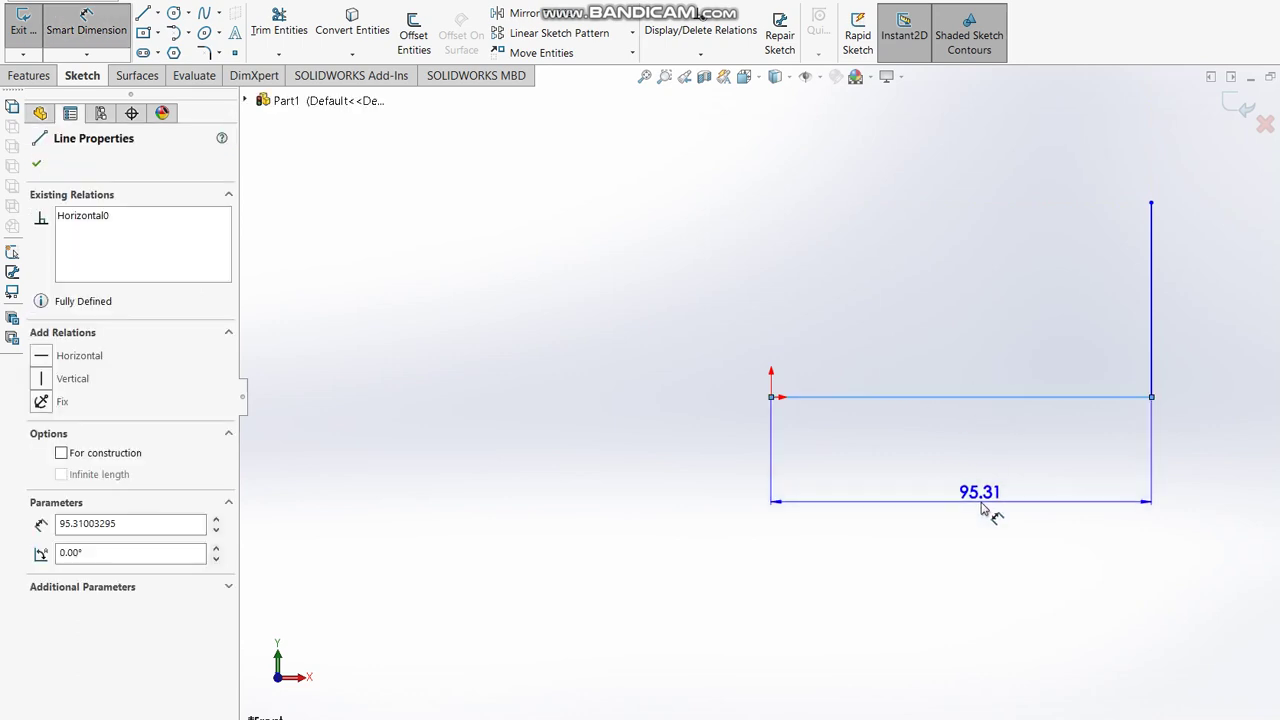
# - Dimension the horizontal base line 250 and the vertical line 125, then view the reference drawing
pyautogui.click(985, 509)
pyautogui.write('250')
pyautogui.press('Return')
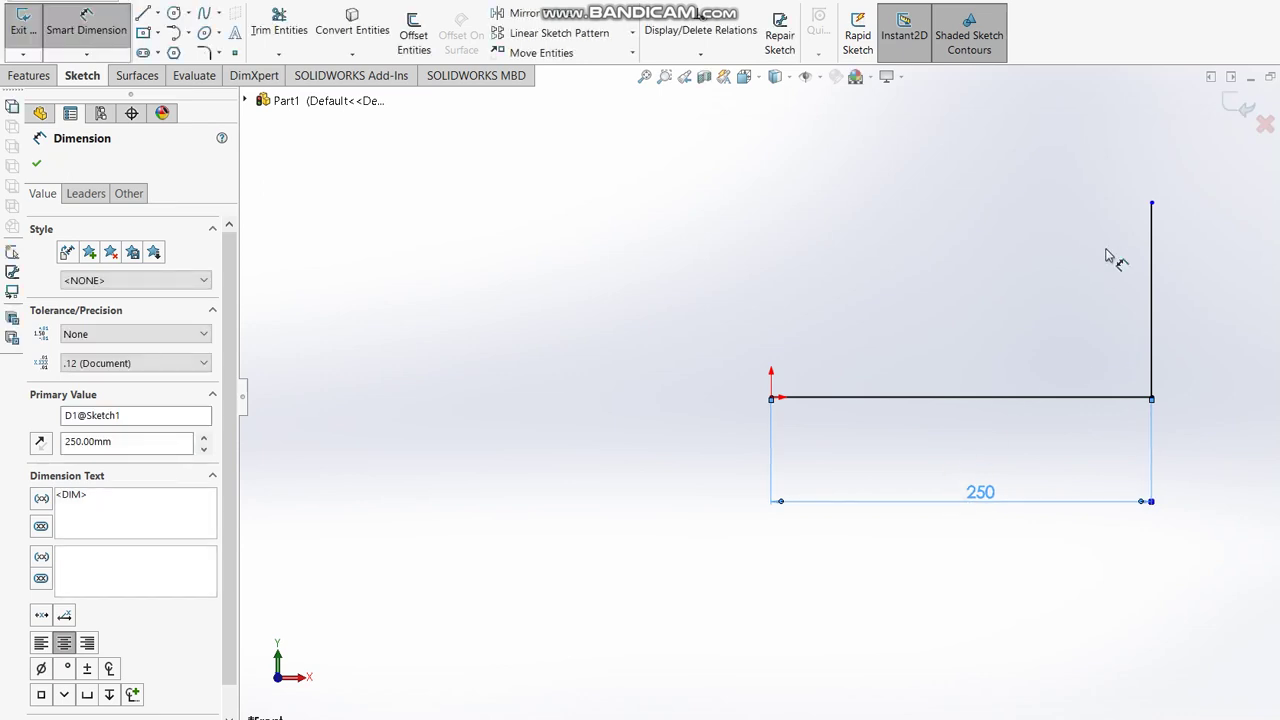
pyautogui.click(1154, 262)
pyautogui.click(1235, 282)
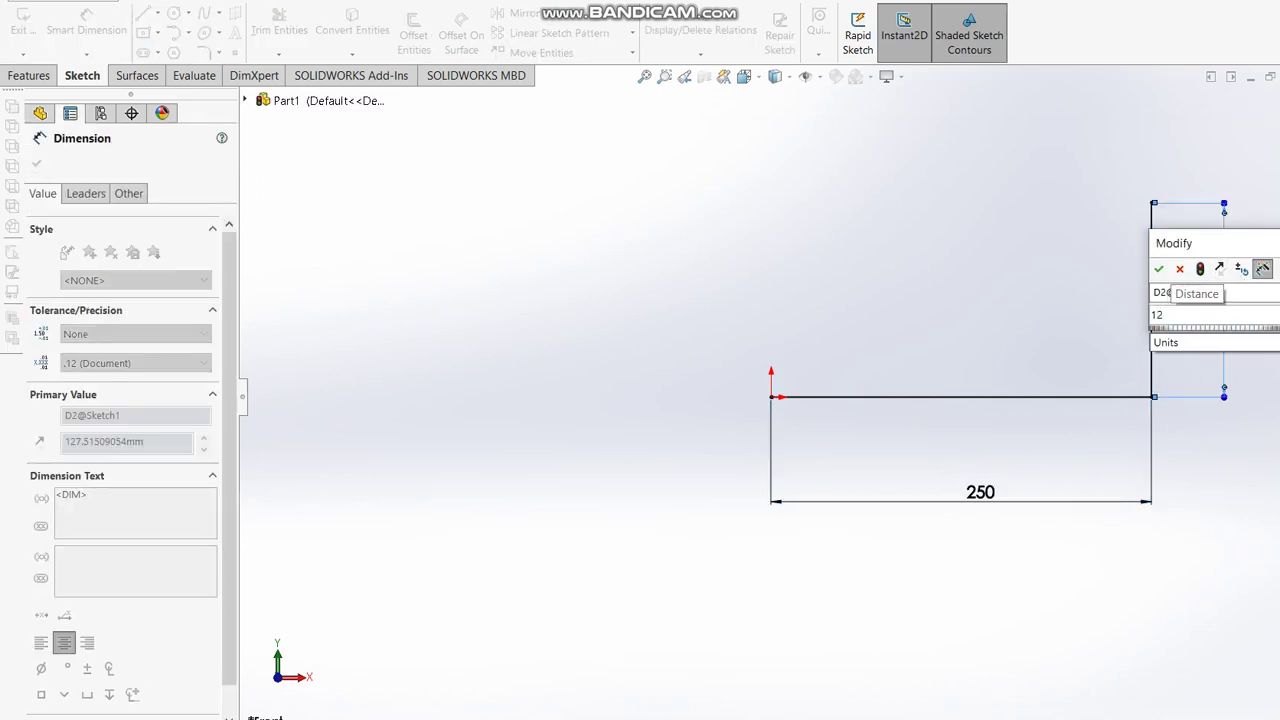
pyautogui.write('5')
pyautogui.press('Return')
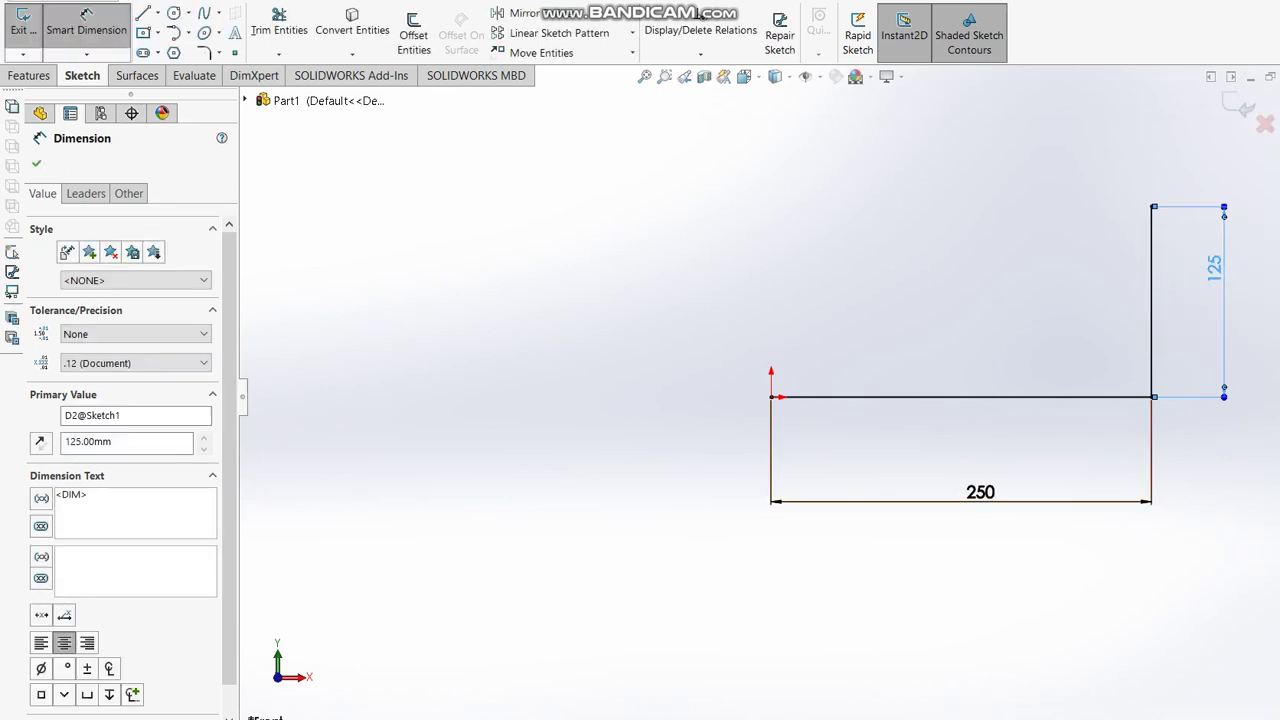
pyautogui.hotkey('alt', 'Tab')
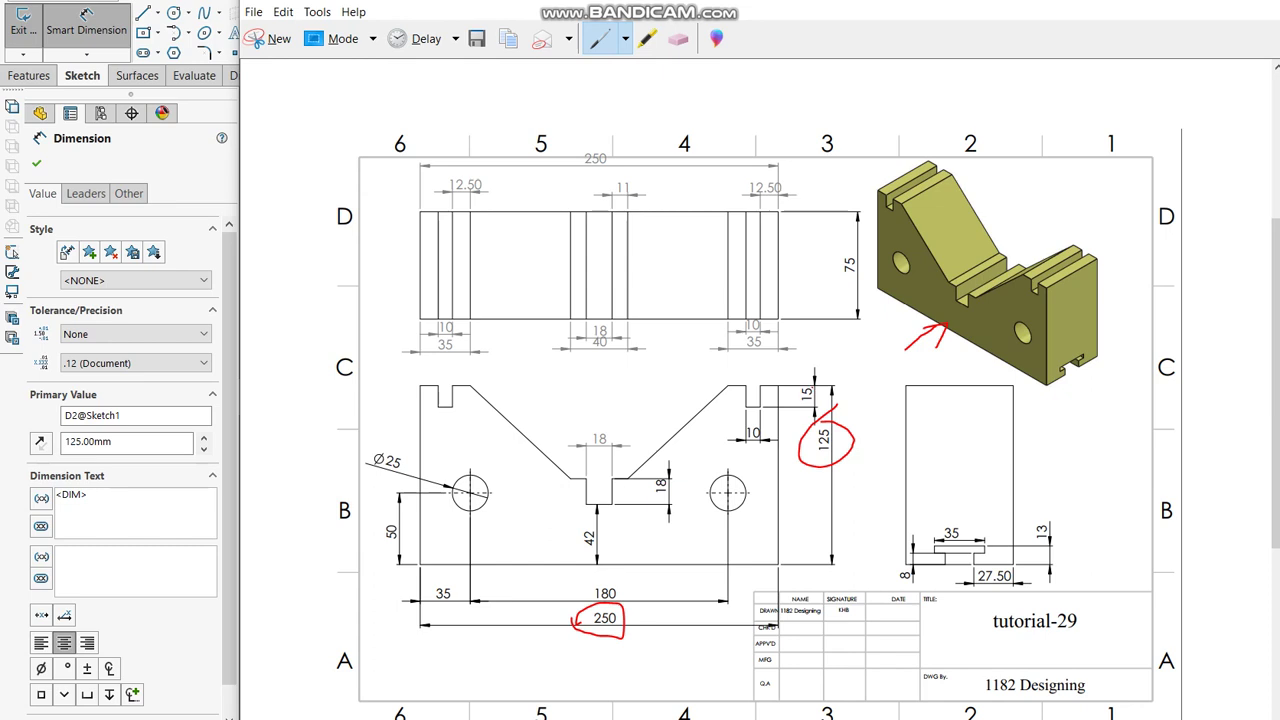
# - Circle the 15 slot depth and the 10 and 35 top-view dimensions in red
pyautogui.moveTo(818, 416); pyautogui.dragTo(804, 386)
pyautogui.moveTo(732, 346)
pyautogui.mouseDown()
pyautogui.moveTo(776, 334)
pyautogui.moveTo(744, 322)
pyautogui.mouseUp()
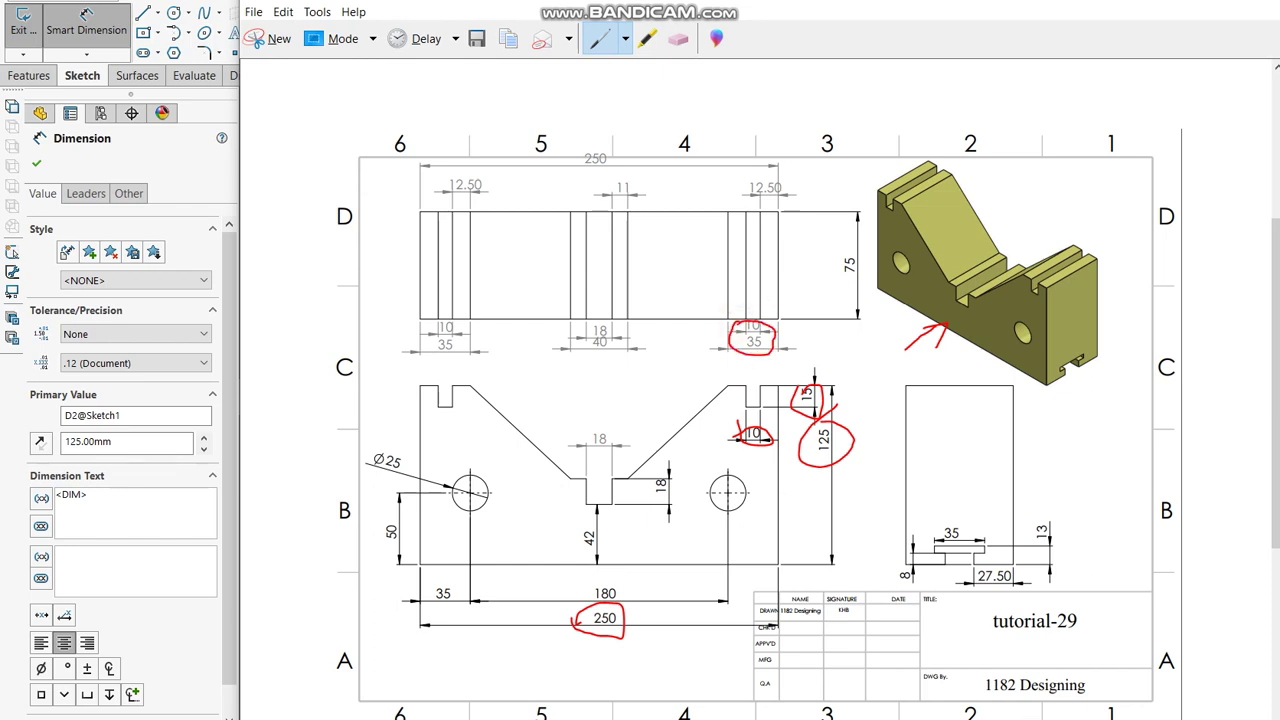
pyautogui.click(1010, 680)
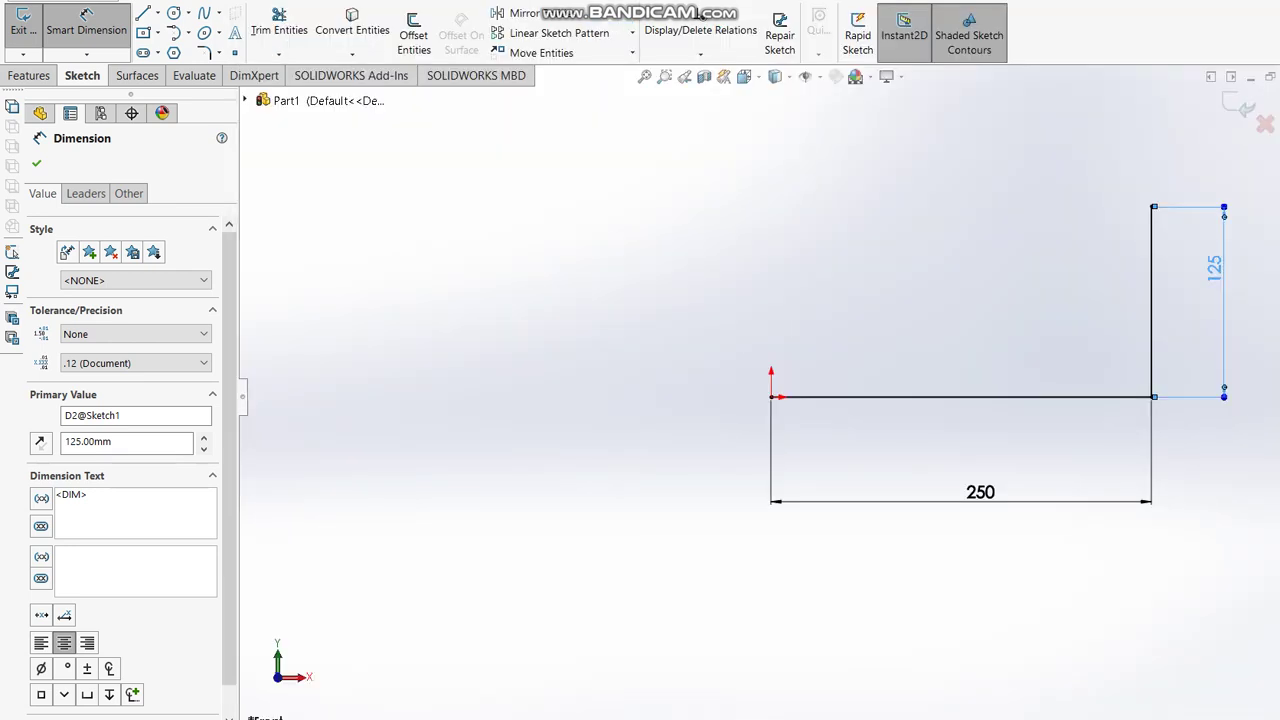
# - From the vertical edge's top, sketch the top slot, sloped V-side, short ledge and step down
pyautogui.click(143, 13)
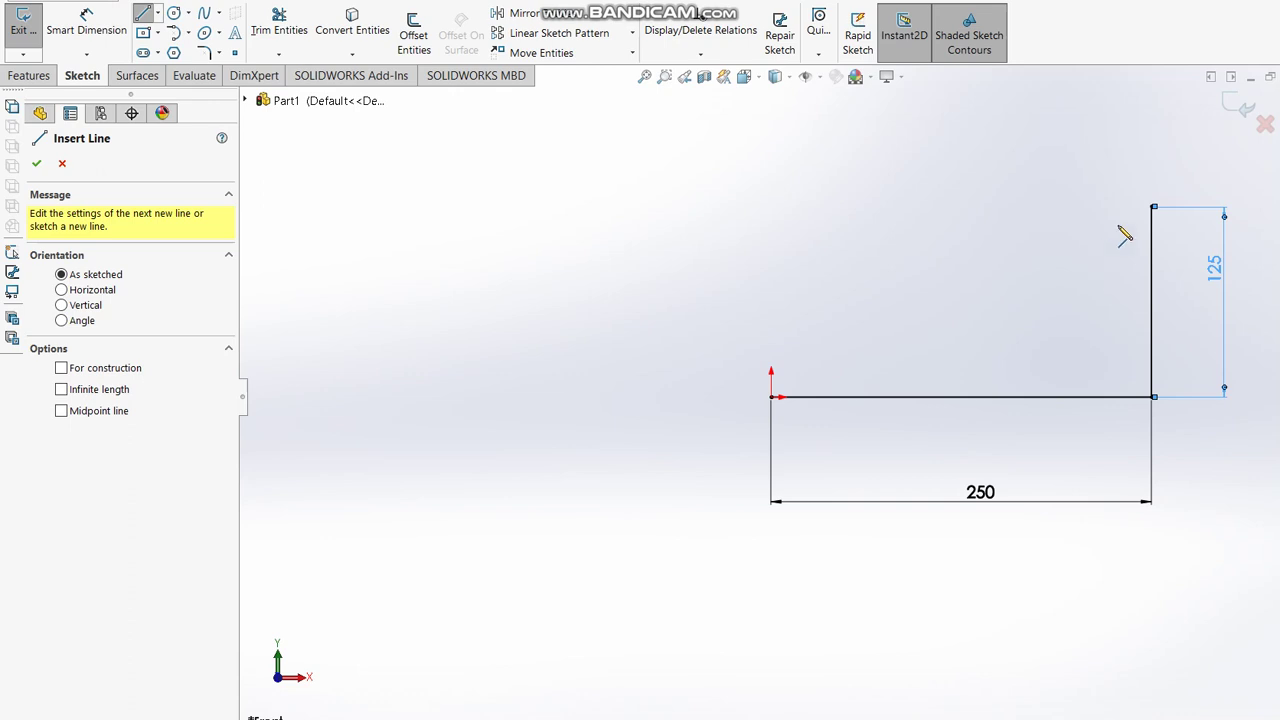
pyautogui.click(1153, 208)
pyautogui.click(1129, 208)
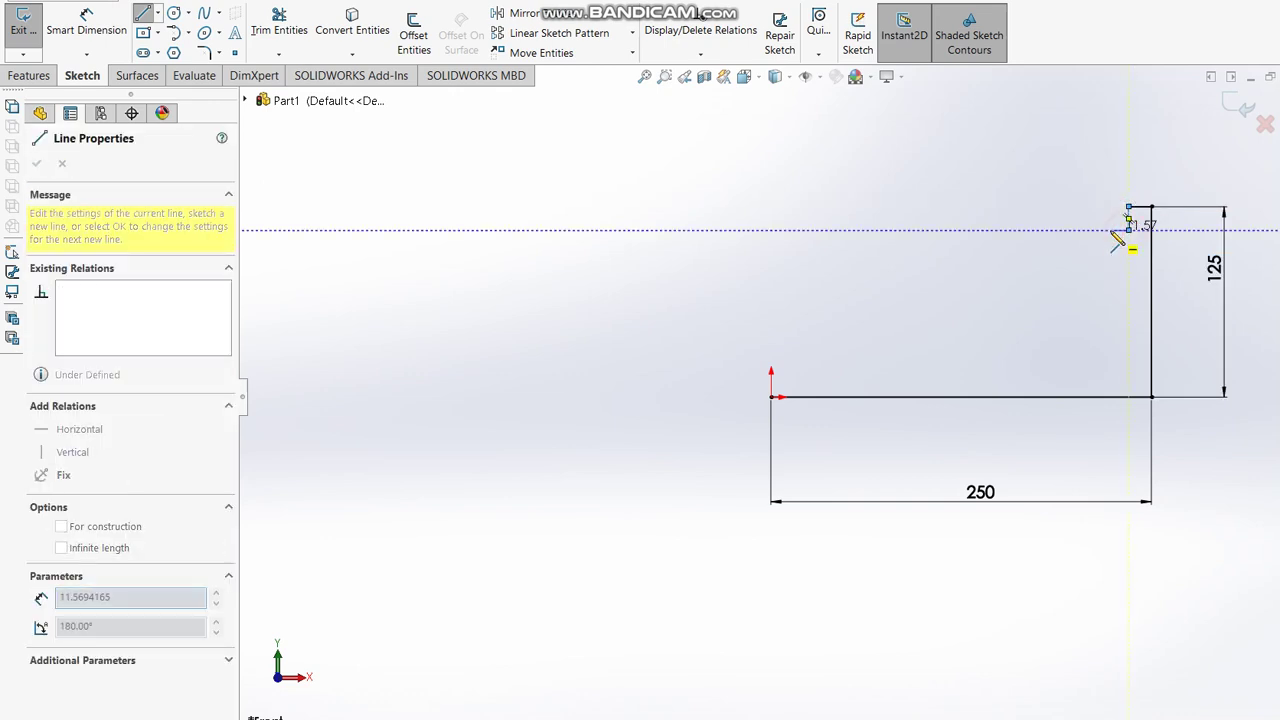
pyautogui.click(1129, 228)
pyautogui.click(1096, 228)
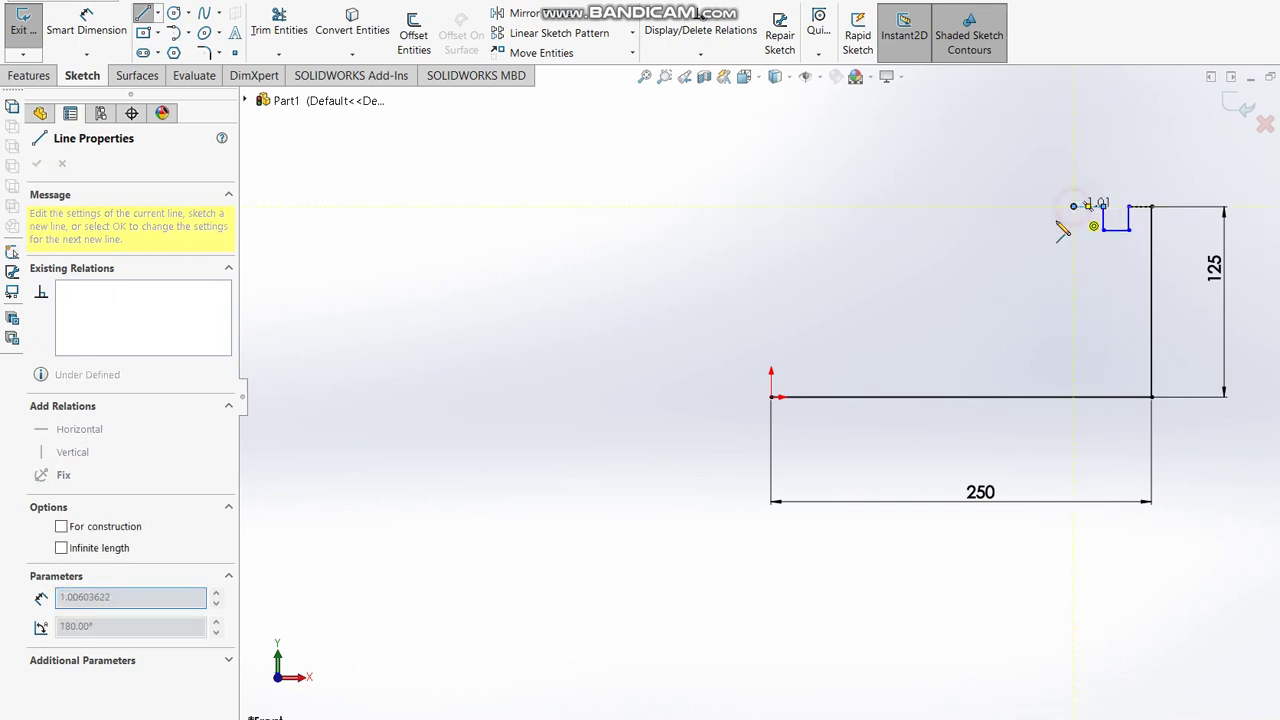
pyautogui.click(1025, 298)
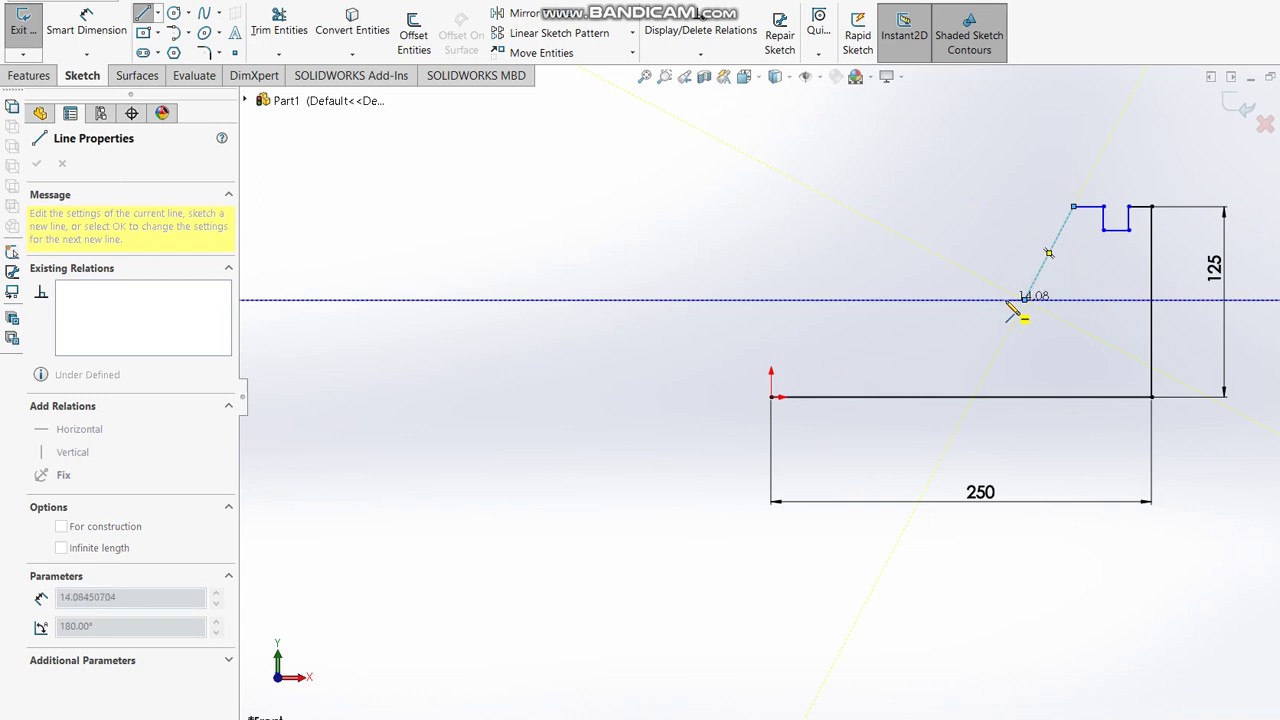
pyautogui.click(1005, 299)
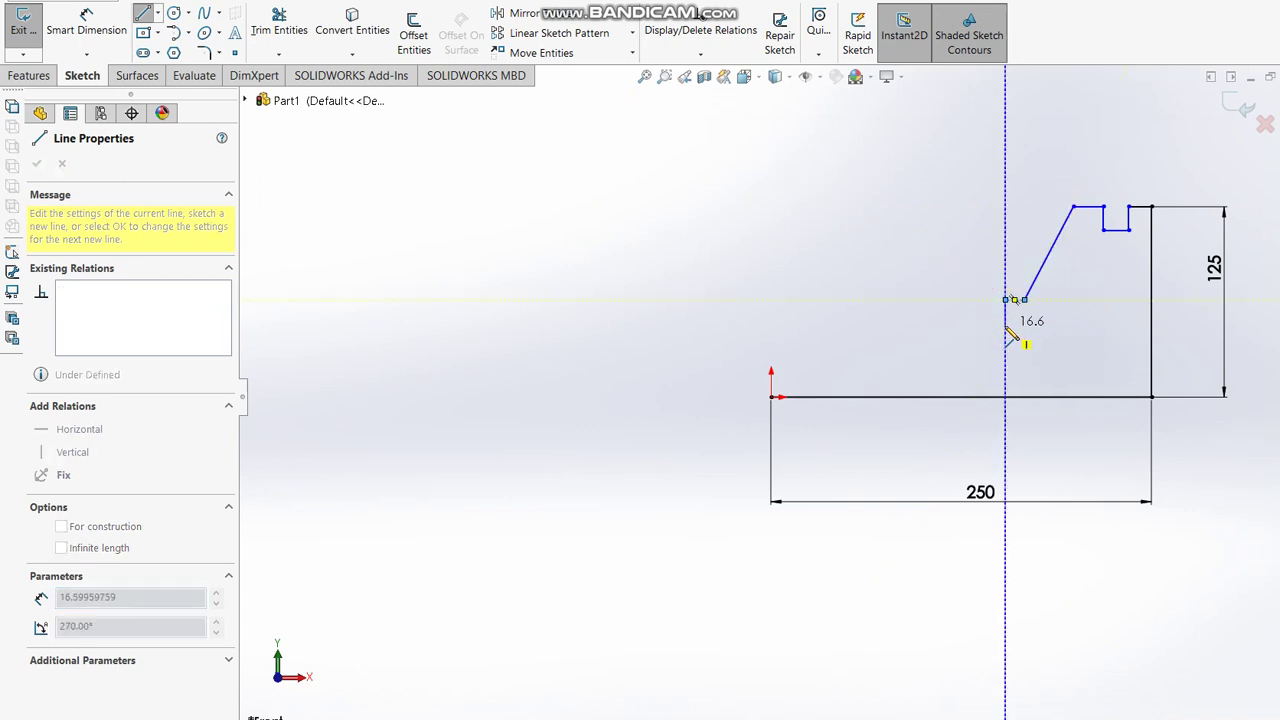
pyautogui.click(1005, 326)
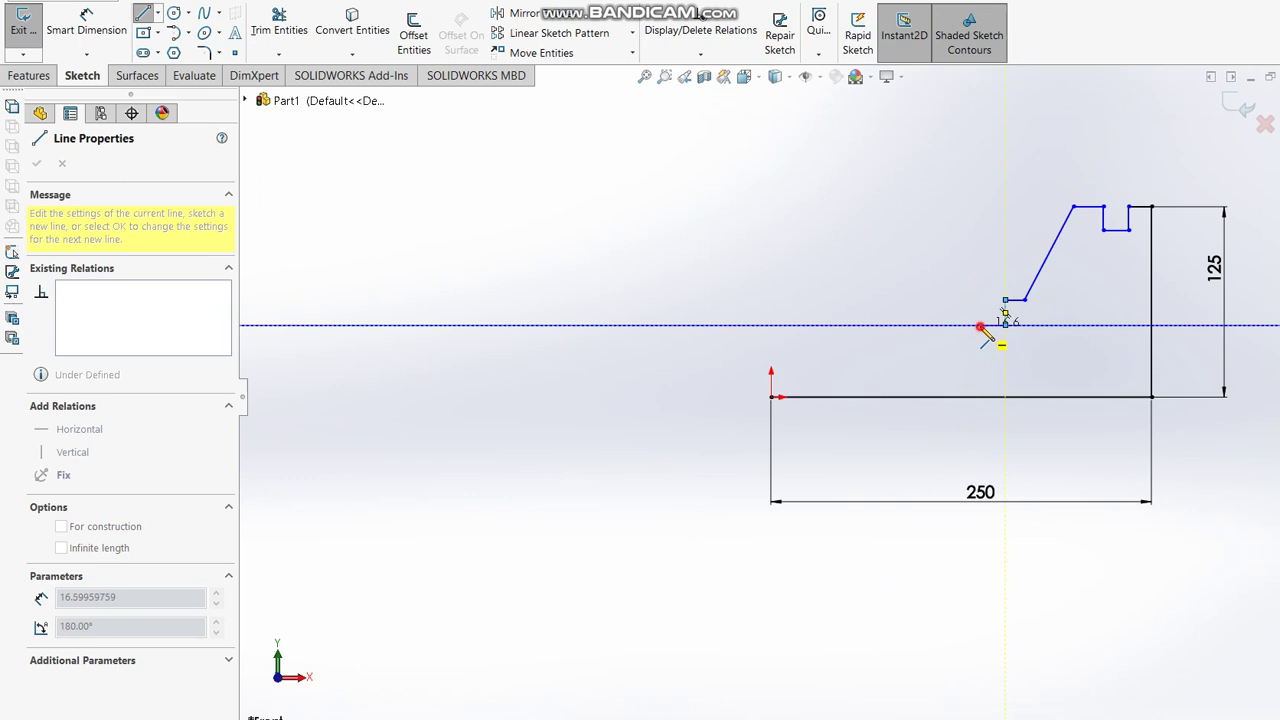
pyautogui.click(980, 325)
pyautogui.press('Escape')
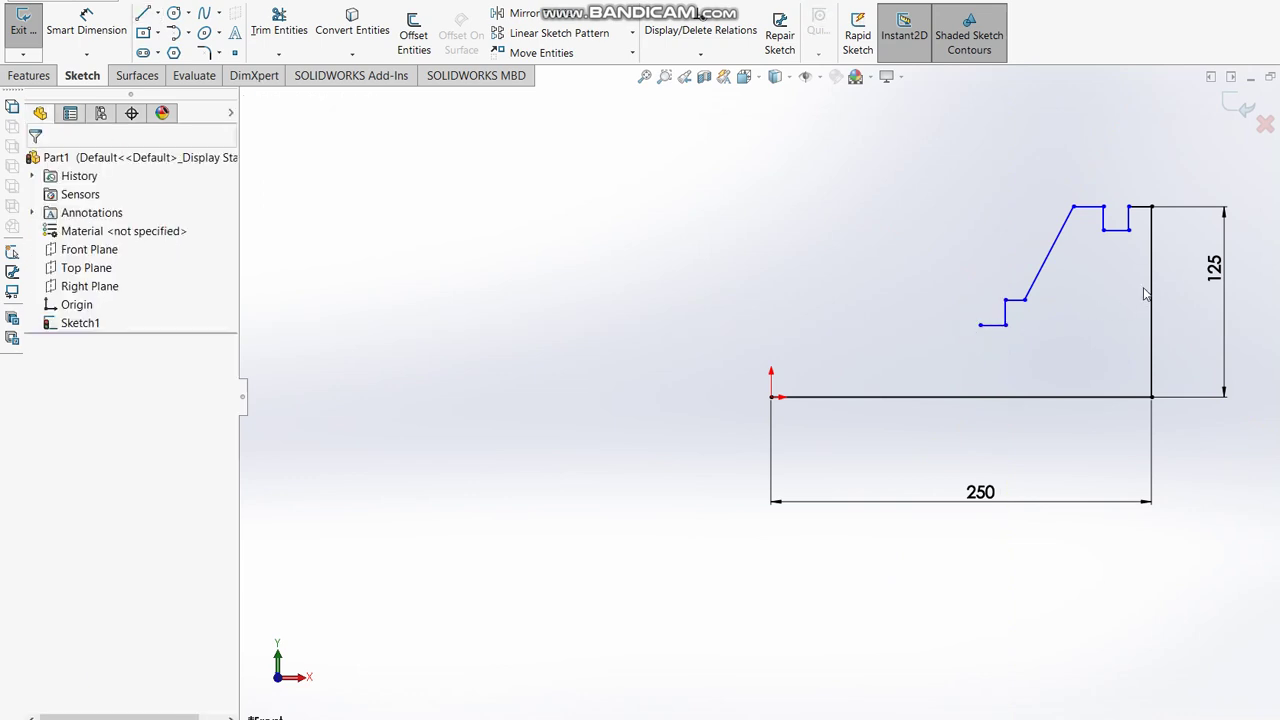
# - Circle the 12.50 slot dimension in red on the reference drawing and return to the sketch
pyautogui.hotkey('alt', 'Tab')
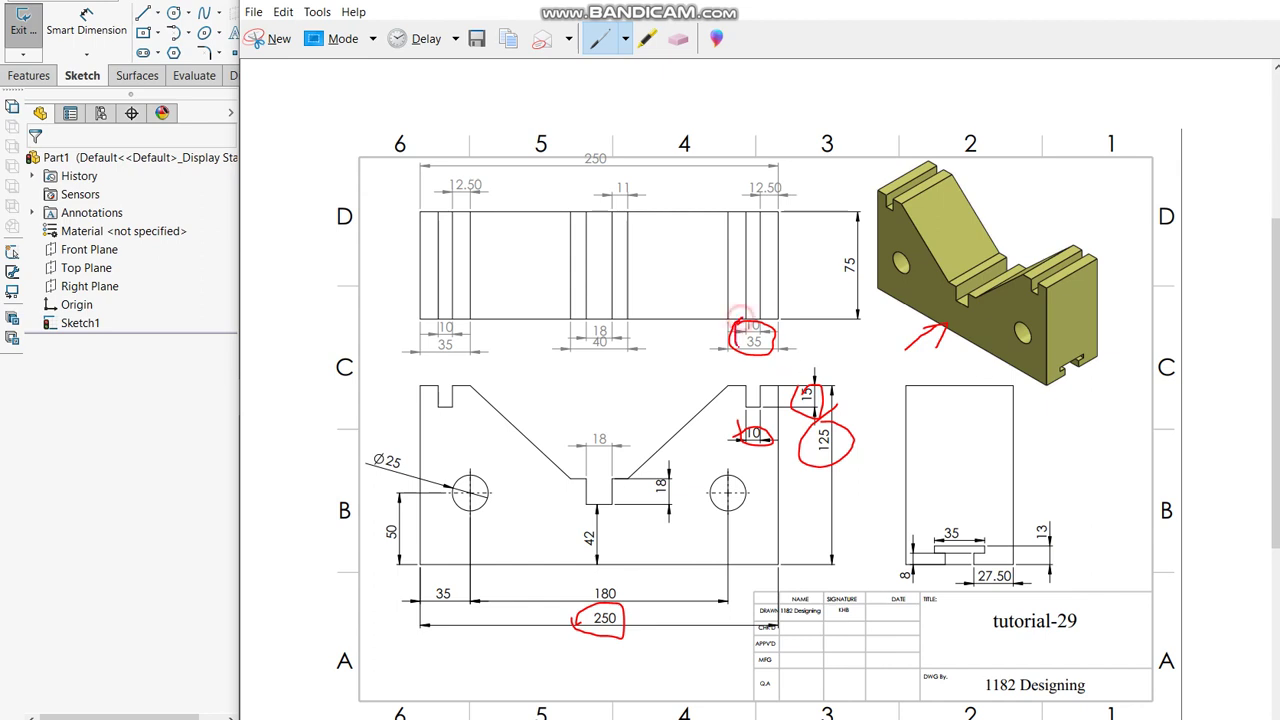
pyautogui.moveTo(740, 190)
pyautogui.mouseDown()
pyautogui.moveTo(776, 214)
pyautogui.moveTo(750, 173)
pyautogui.mouseUp()
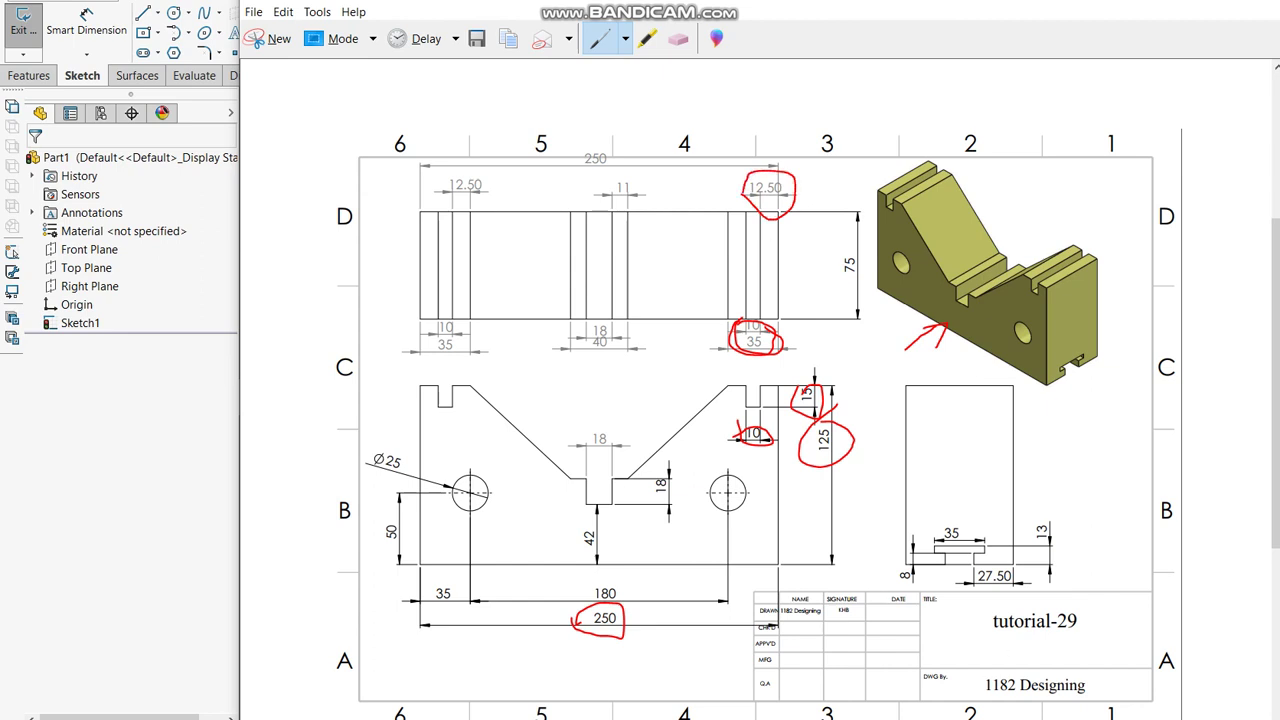
pyautogui.hotkey('alt', 'Tab')
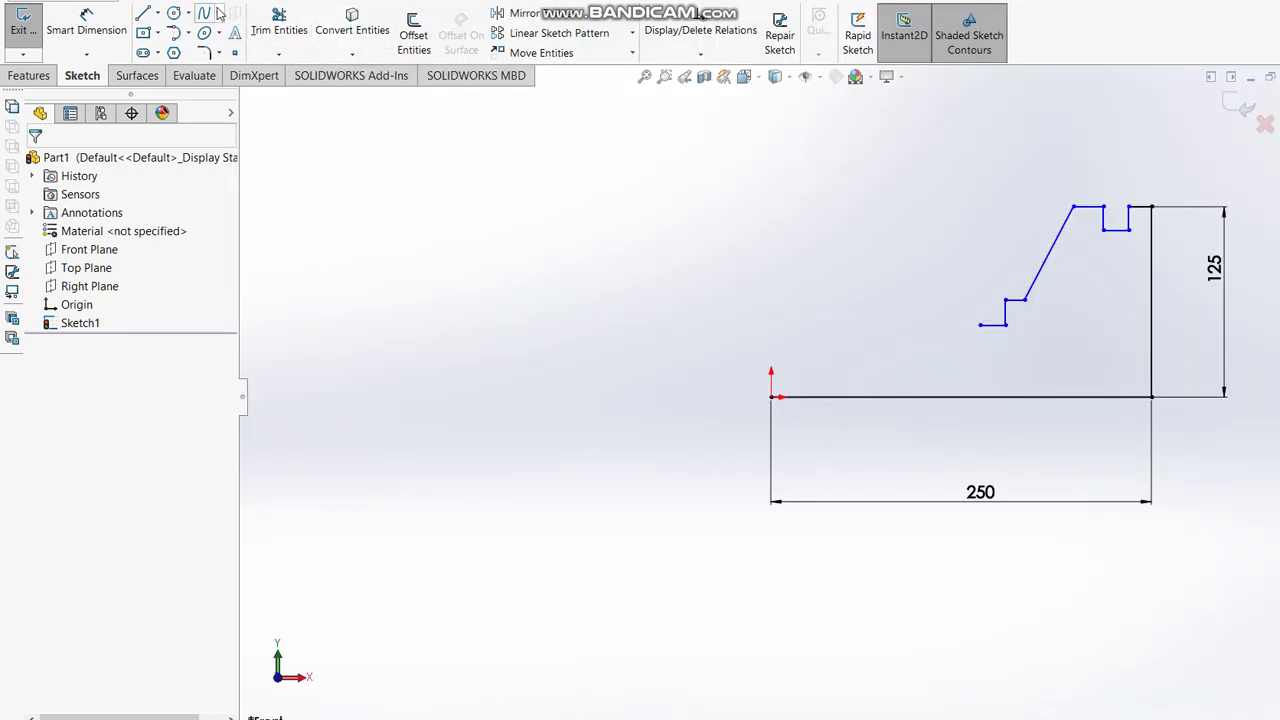
# - Dimension the short top line 12.5 and the slot's bottom line 10
pyautogui.click(86, 22)
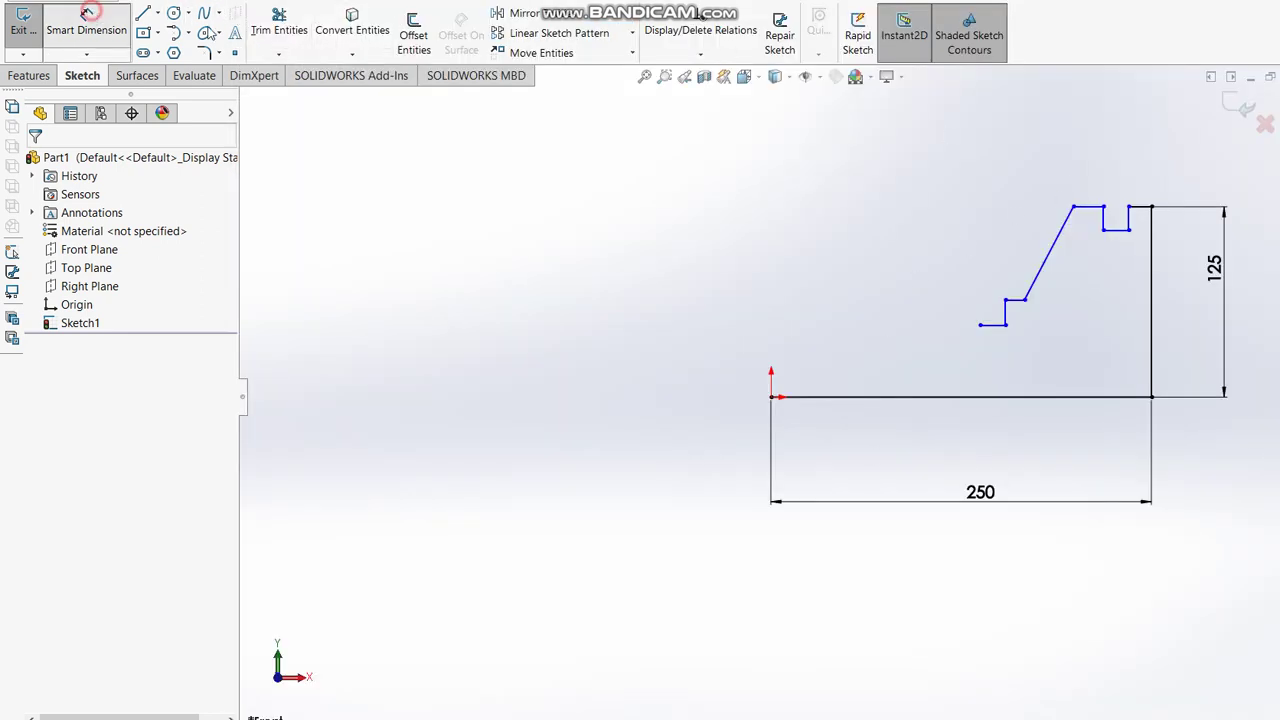
pyautogui.click(1141, 207)
pyautogui.click(1147, 150)
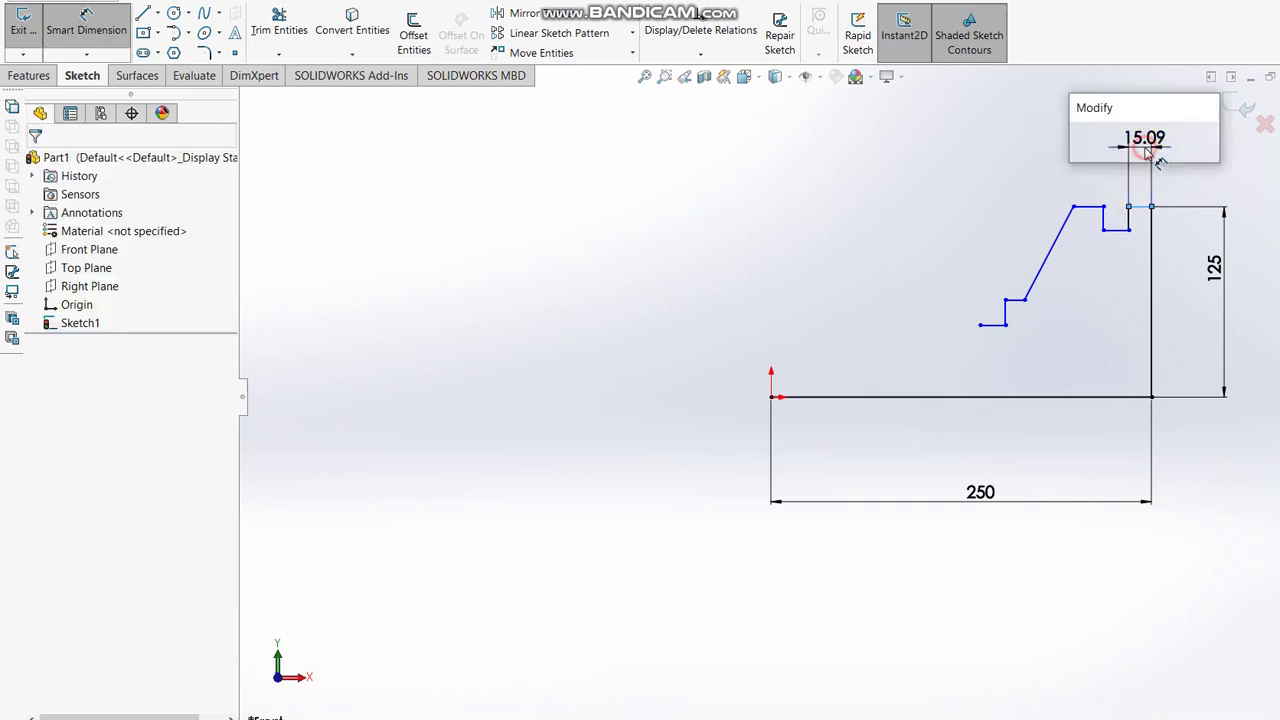
pyautogui.write('12.50')
pyautogui.press('Return')
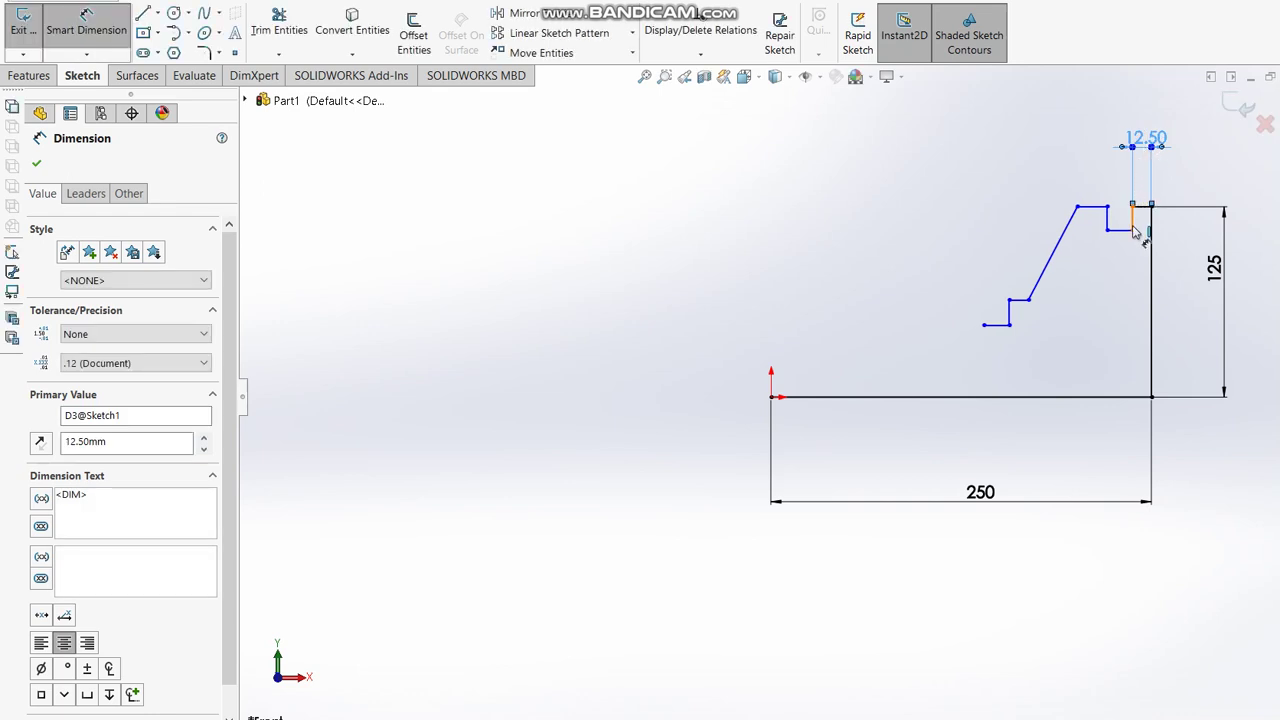
pyautogui.click(1124, 237)
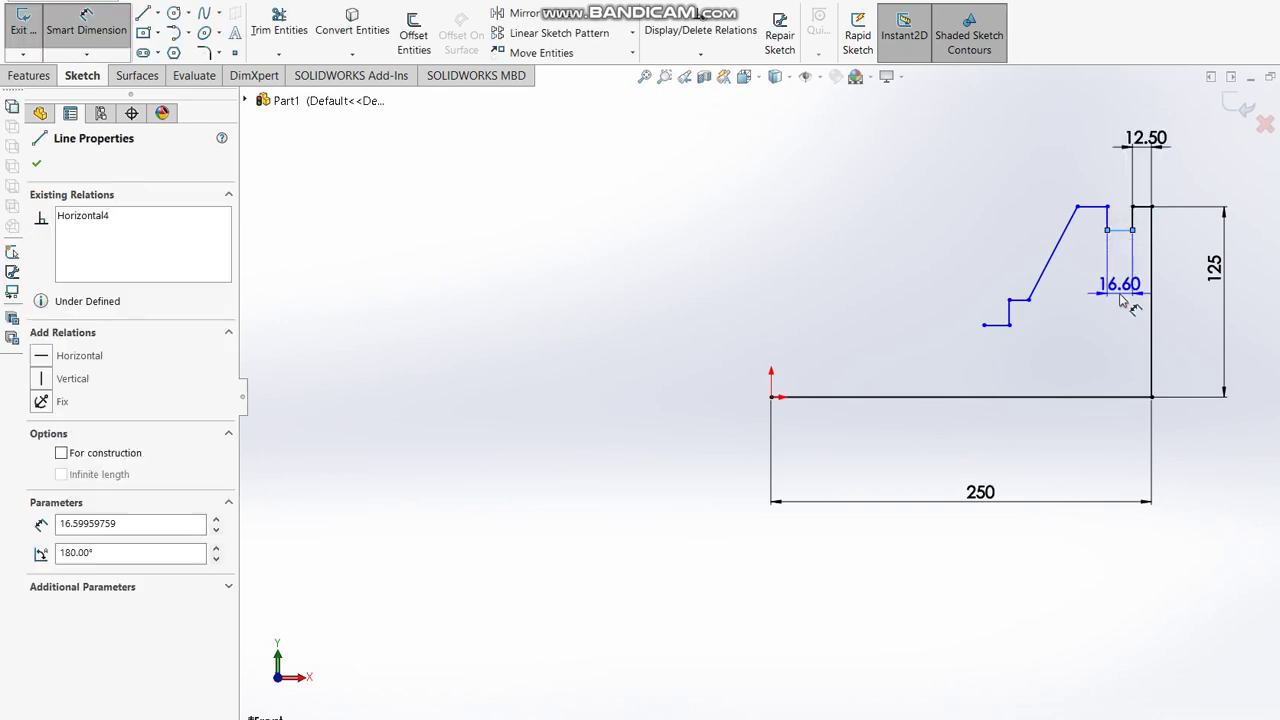
pyautogui.click(1118, 296)
pyautogui.write('10')
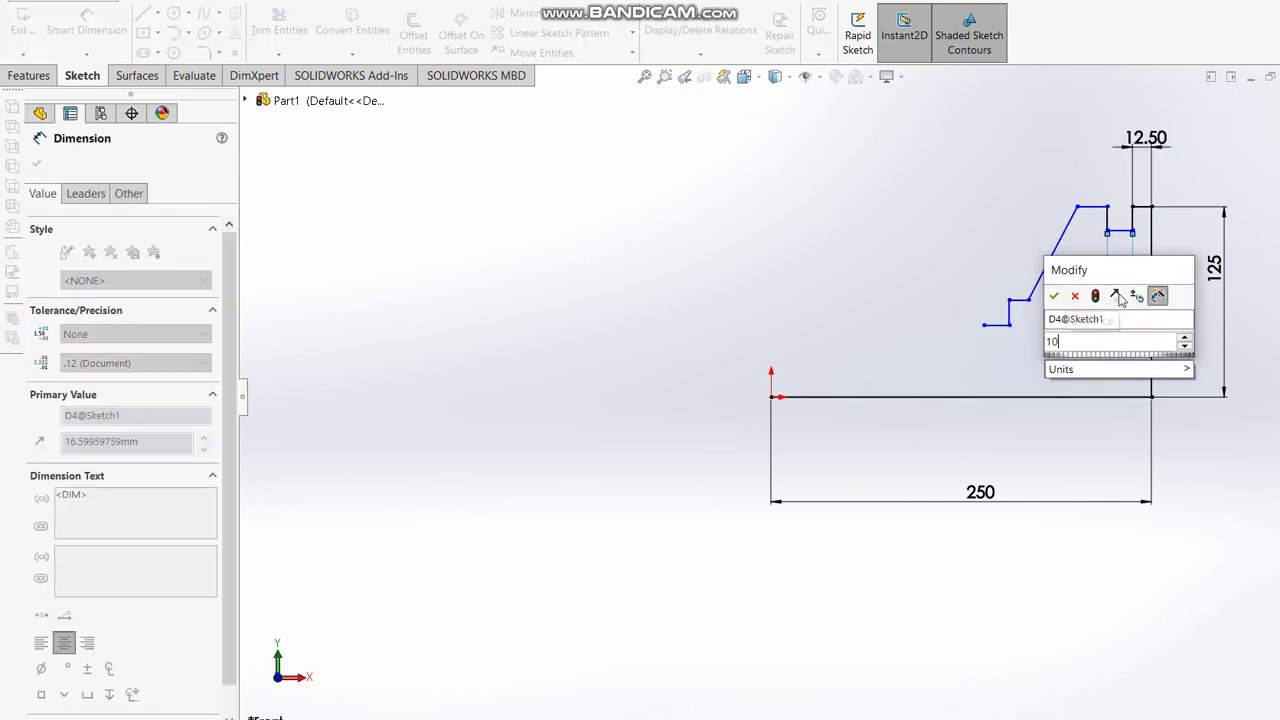
pyautogui.press('Return')
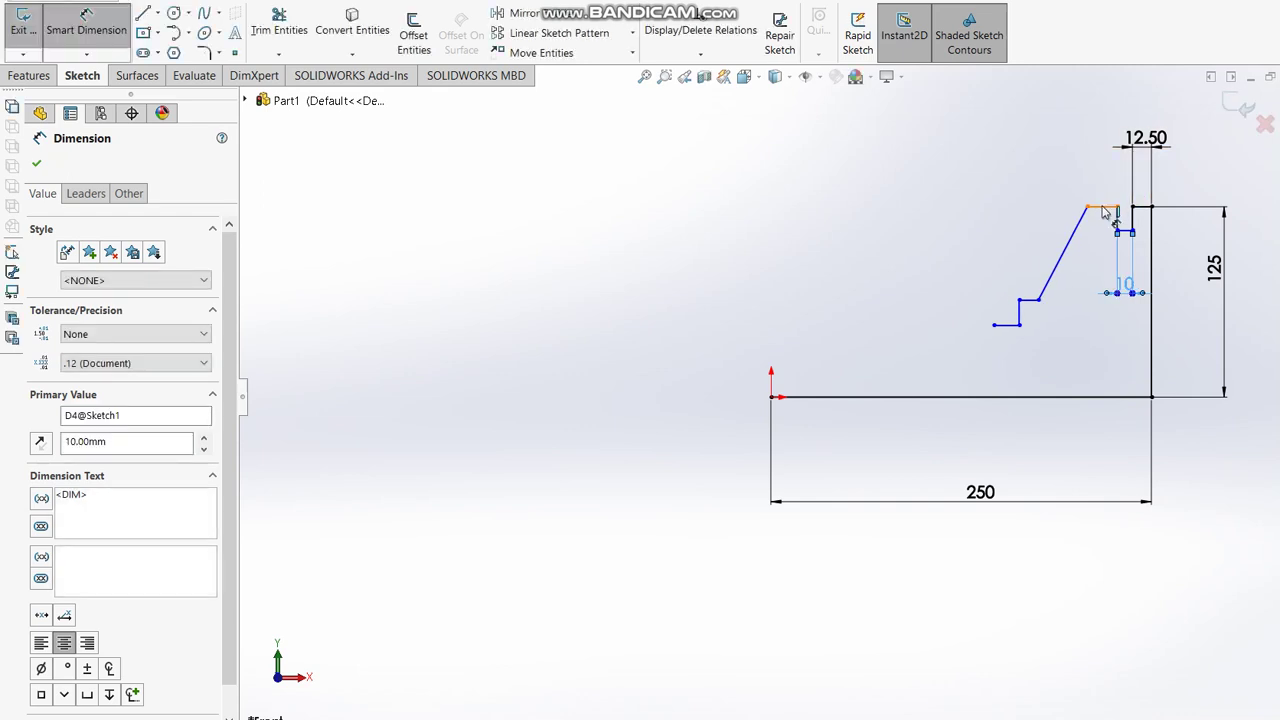
# - Dimension the top flat line 12.5 and the slot's vertical depth 15
pyautogui.click(1104, 208)
pyautogui.click(1104, 175)
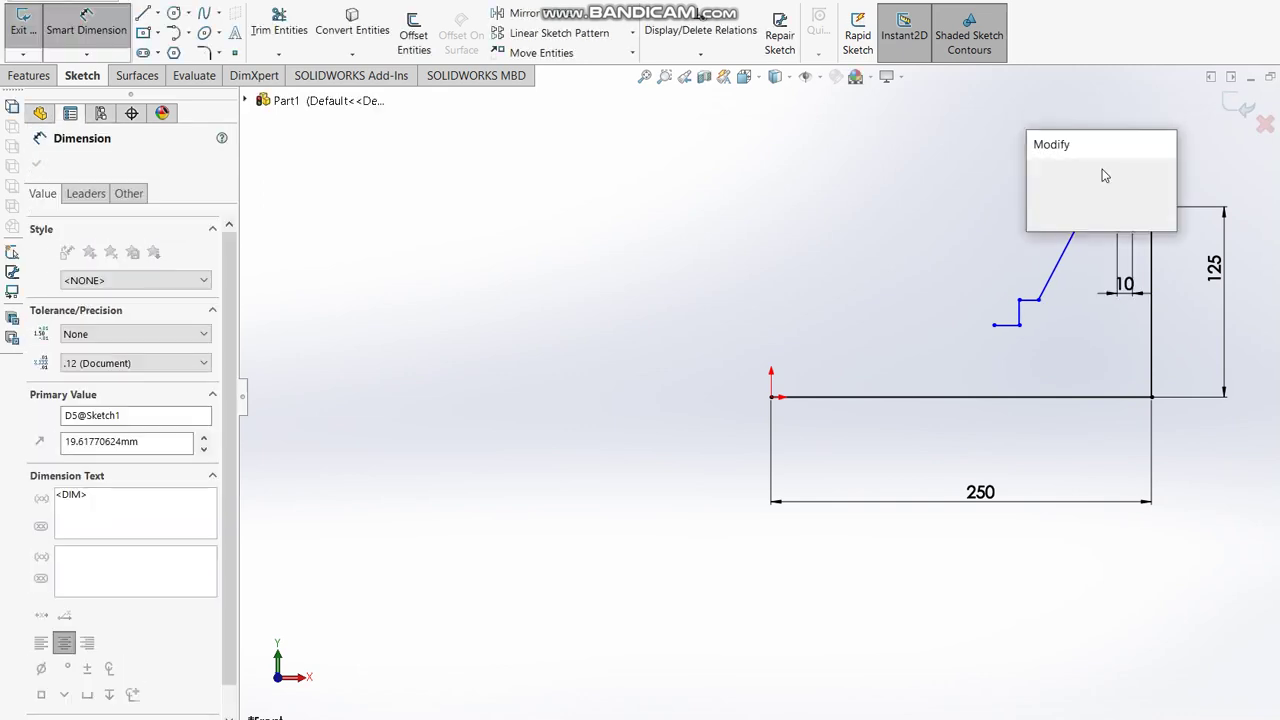
pyautogui.write('12.')
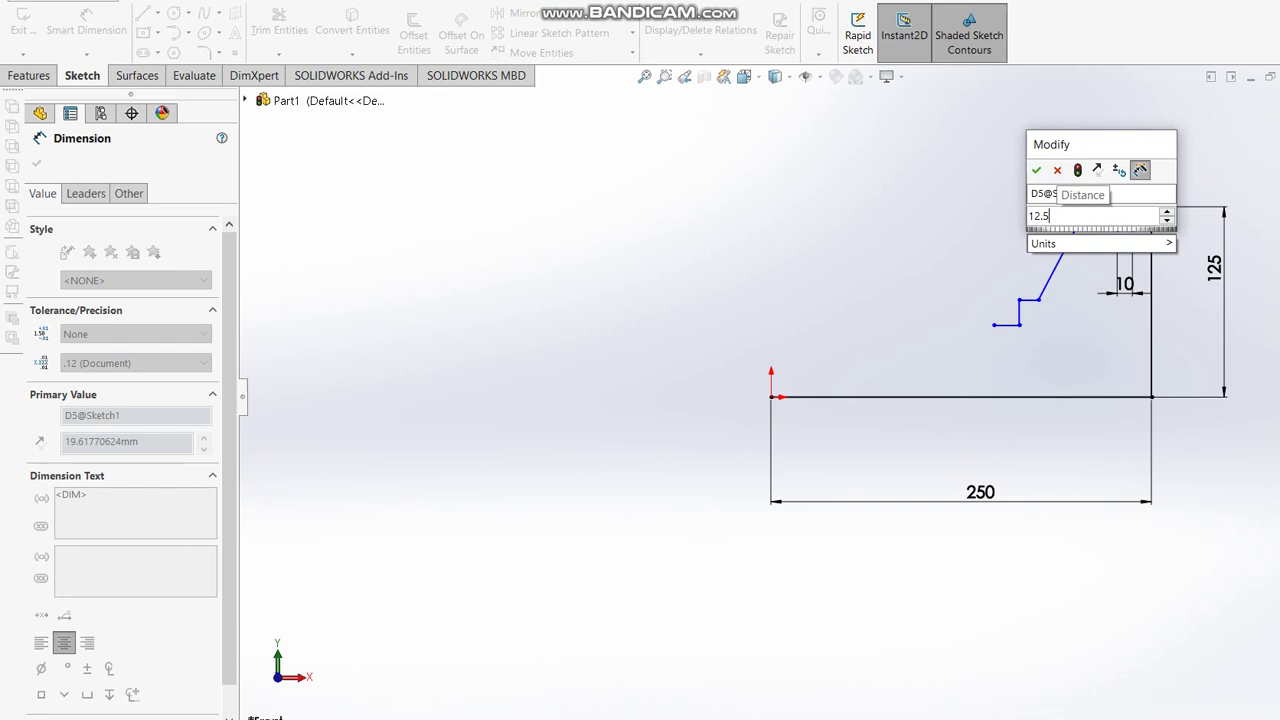
pyautogui.write('5')
pyautogui.press('Return')
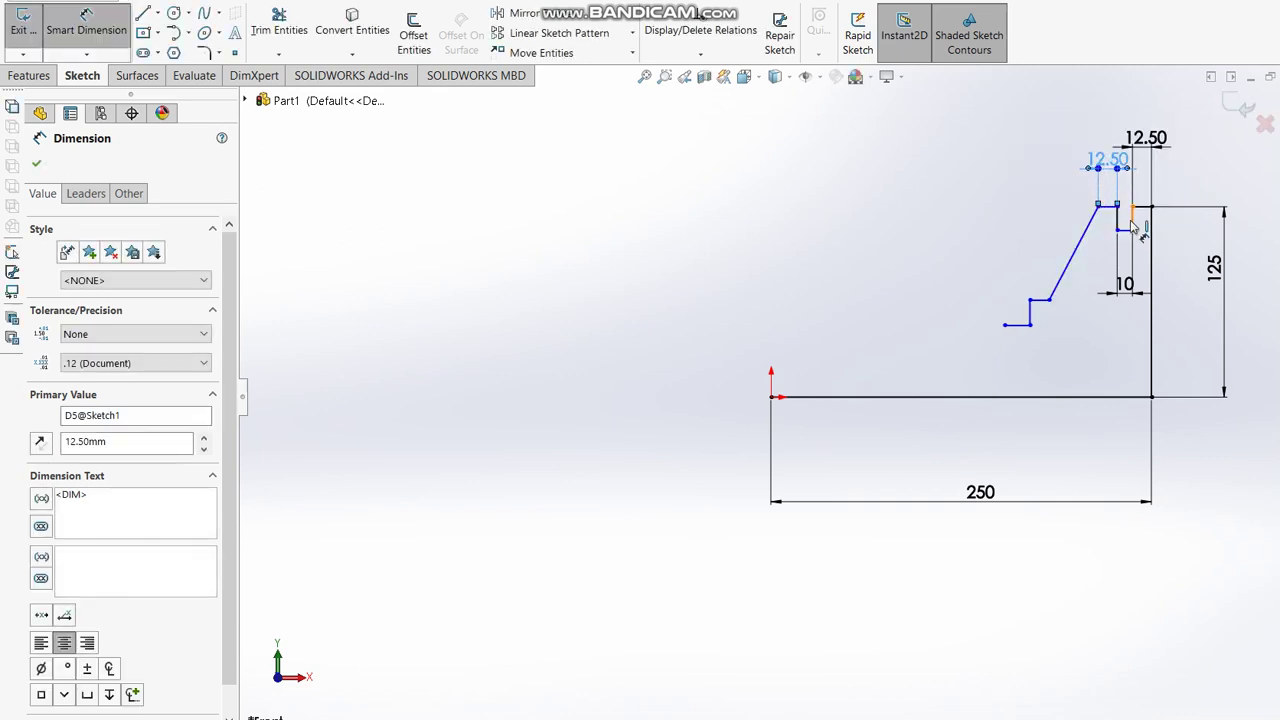
pyautogui.click(1136, 226)
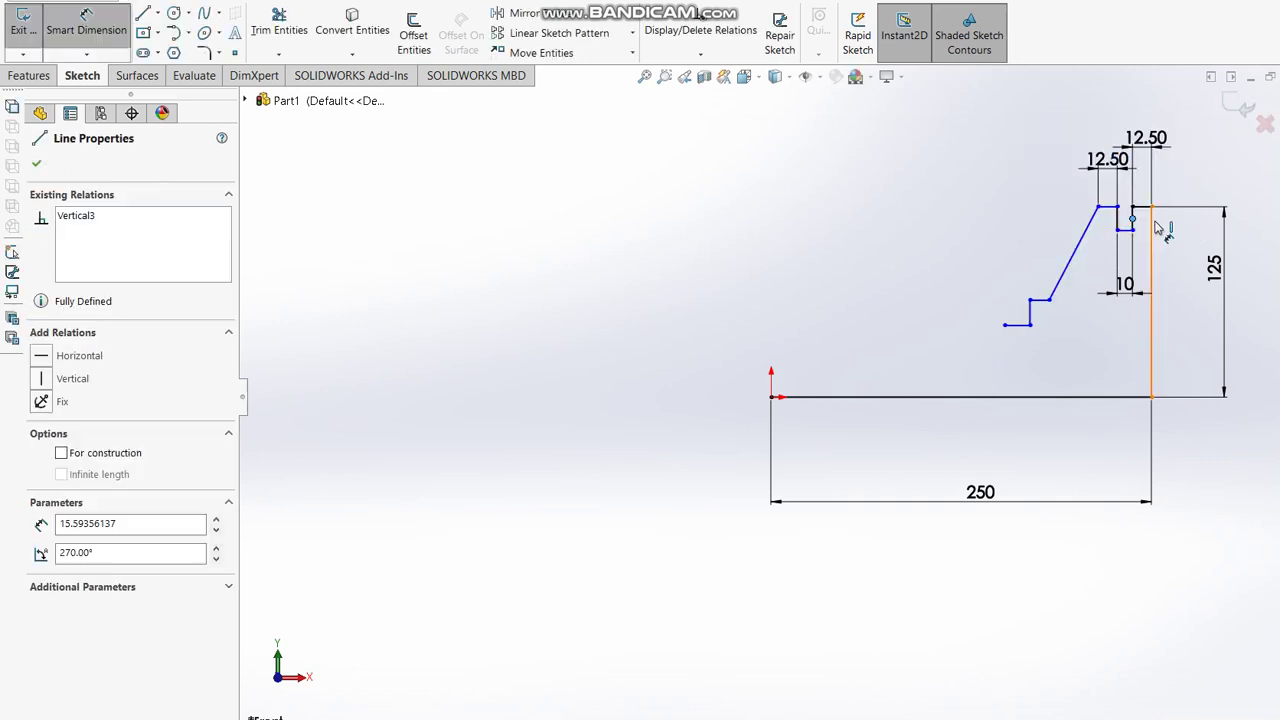
pyautogui.press('Escape')
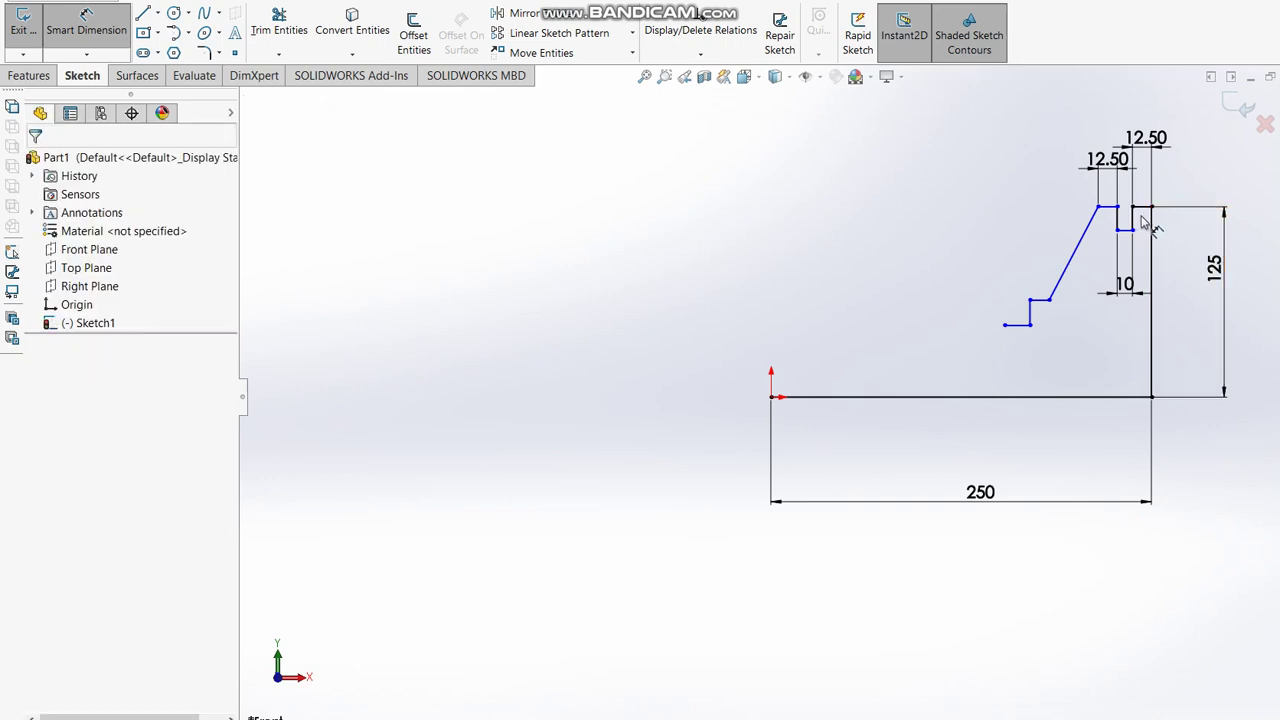
pyautogui.click(1135, 224)
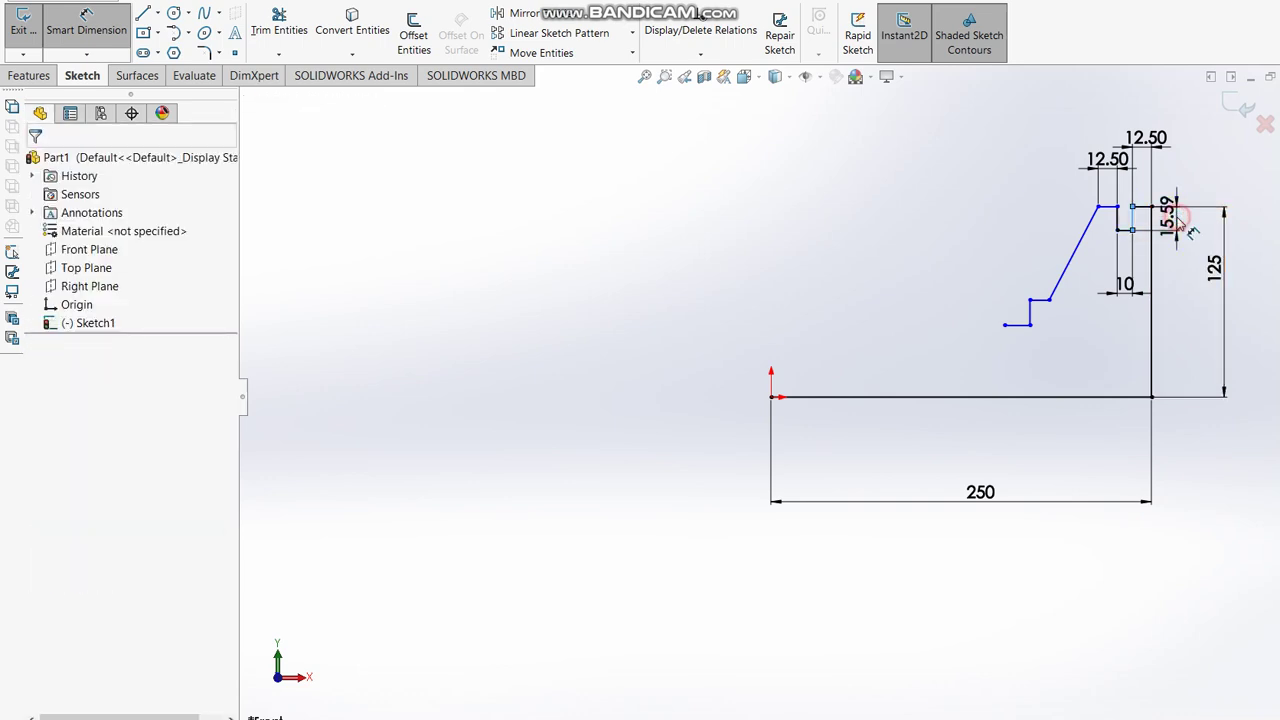
pyautogui.click(1160, 218)
pyautogui.write('15')
pyautogui.press('Return')
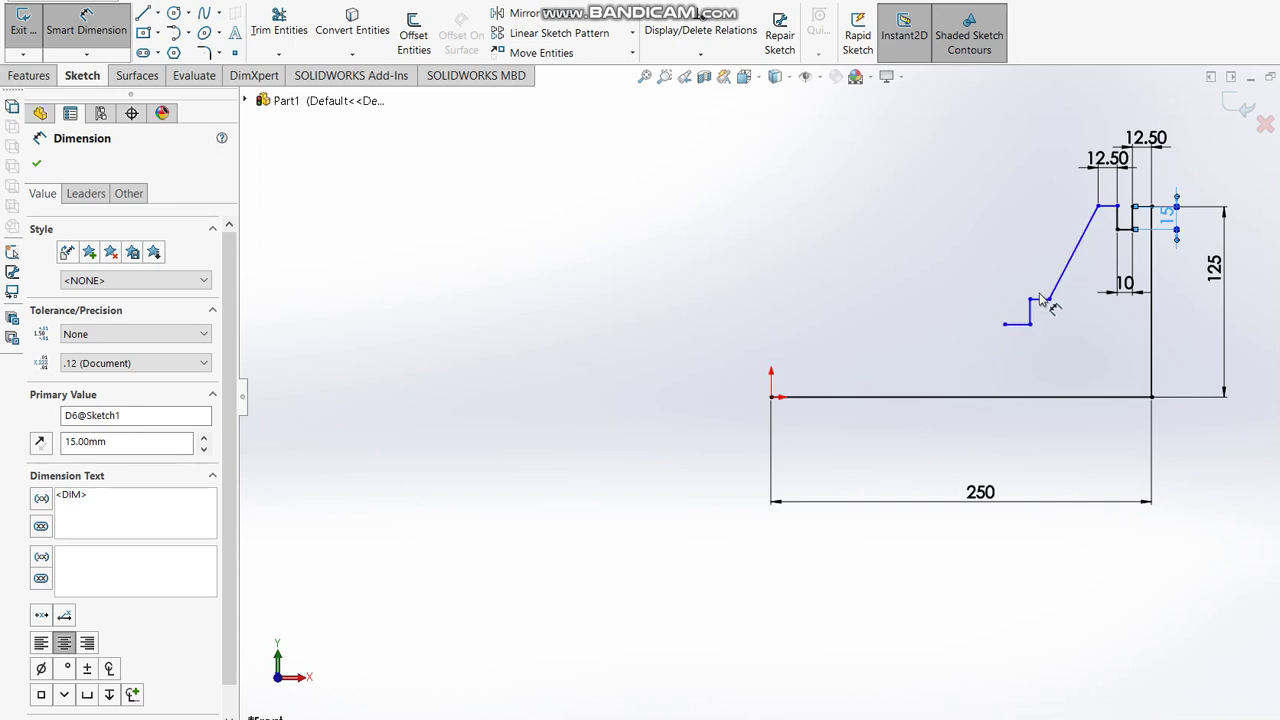
pyautogui.press('Escape')
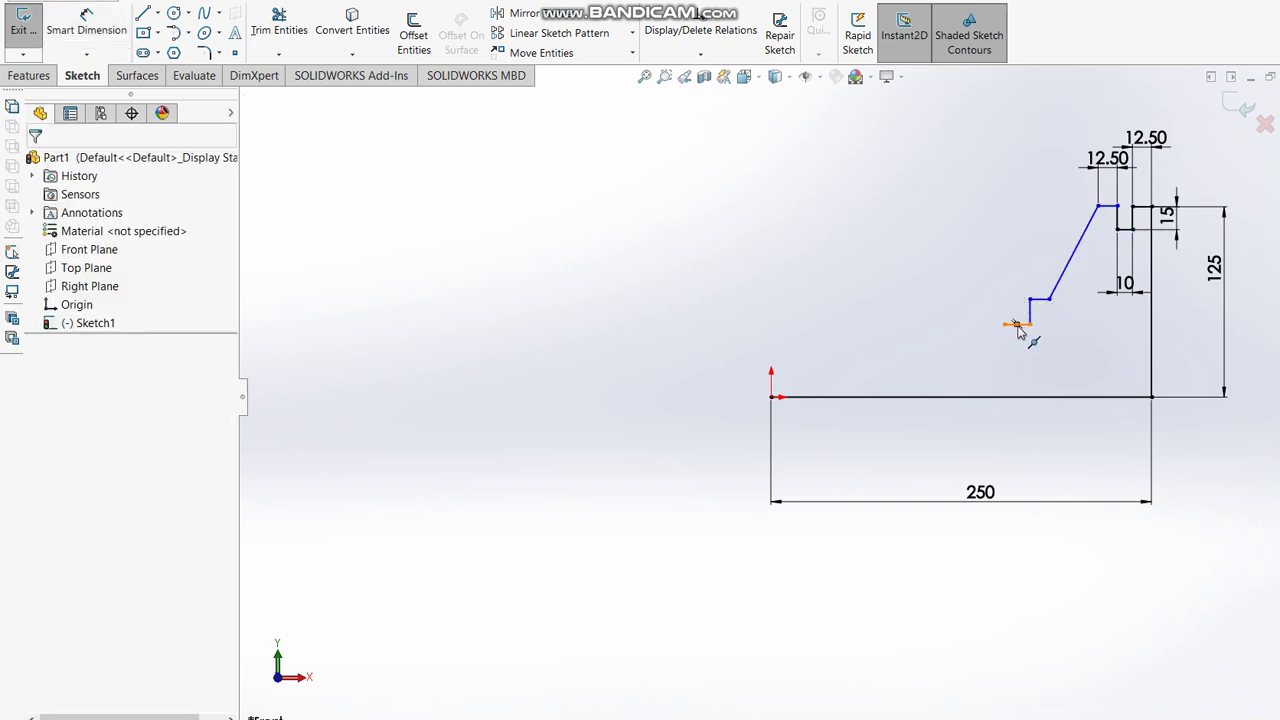
# - Add a Vertical relation between the lower step's end and the base line's midpoint
pyautogui.click(1016, 324)
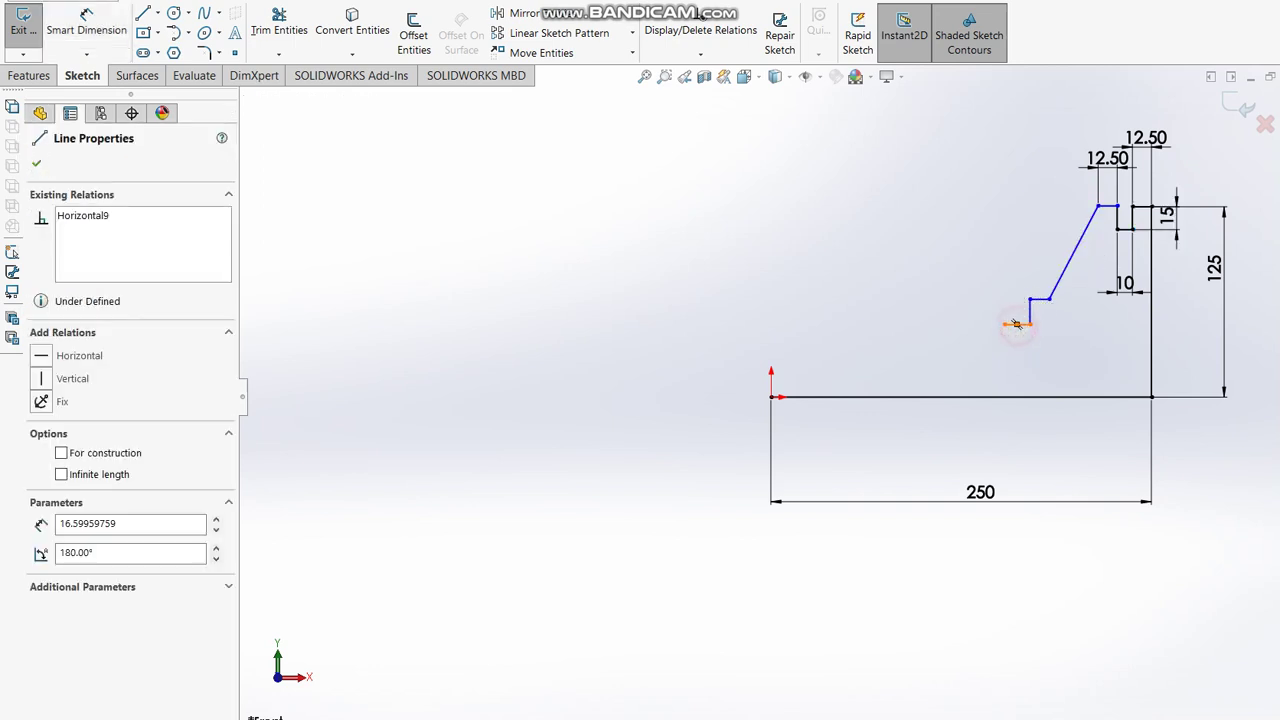
pyautogui.keyDown('ctrl'); pyautogui.click(961, 398); pyautogui.keyUp('ctrl')
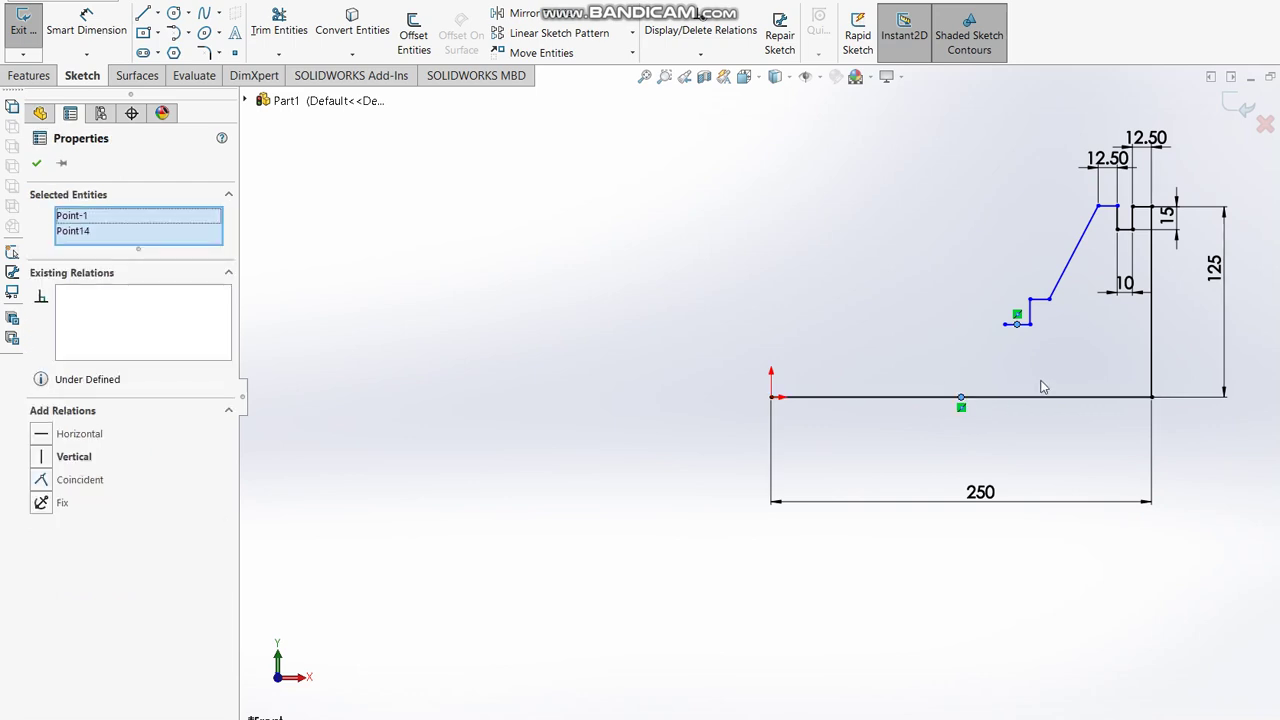
pyautogui.click(42, 458)
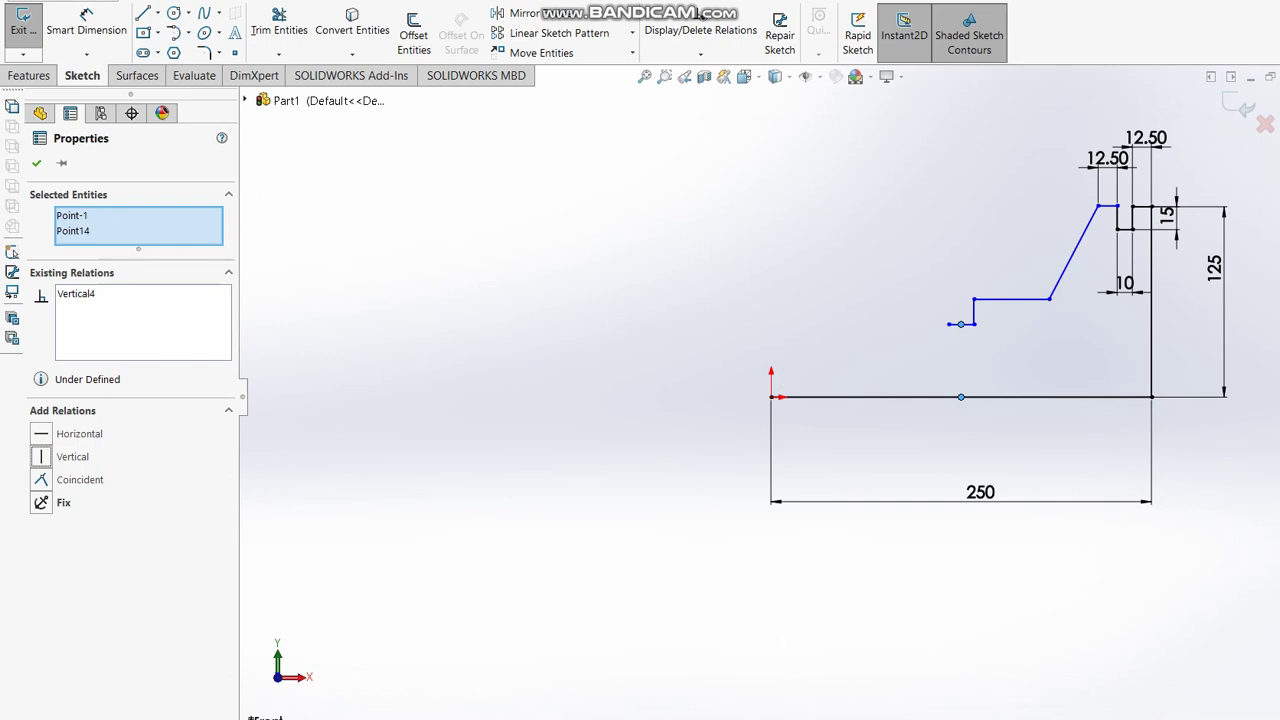
pyautogui.hotkey('alt', 'Tab')
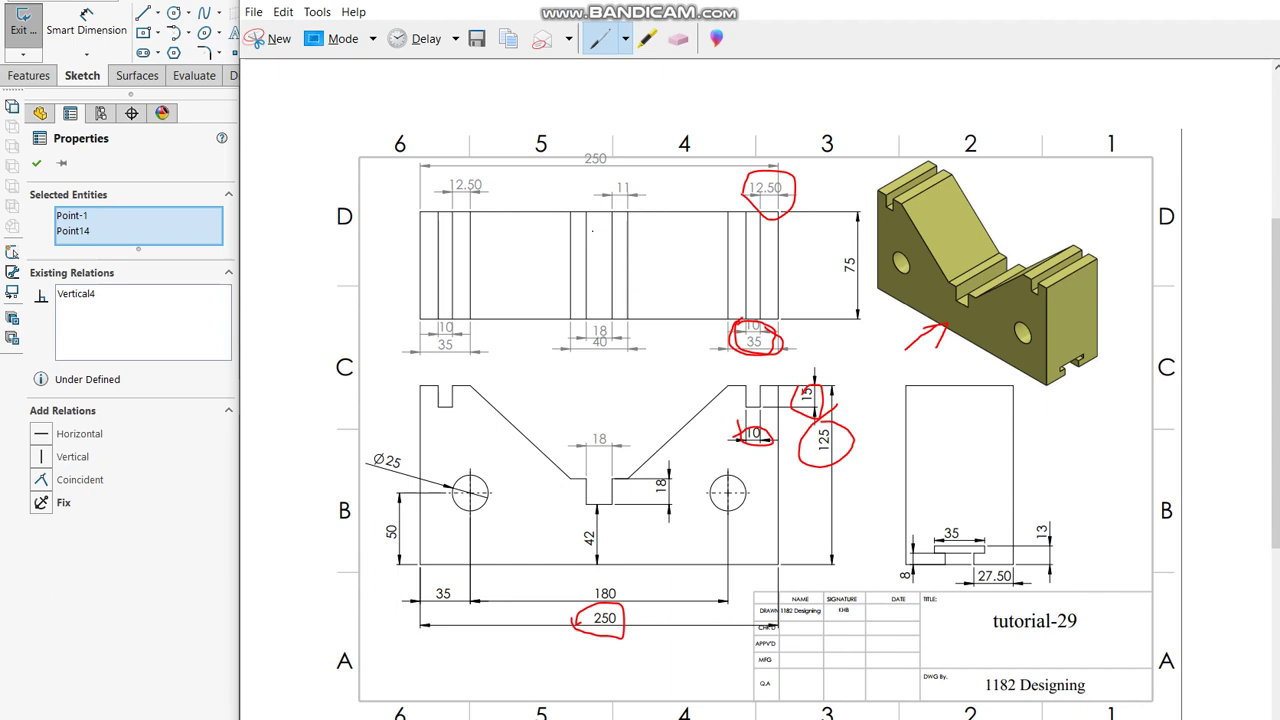
# - Circle the 11 dimension and both 18 dimensions in red, then return to the SOLIDWORKS sketch
pyautogui.moveTo(607, 178); pyautogui.dragTo(603, 183)
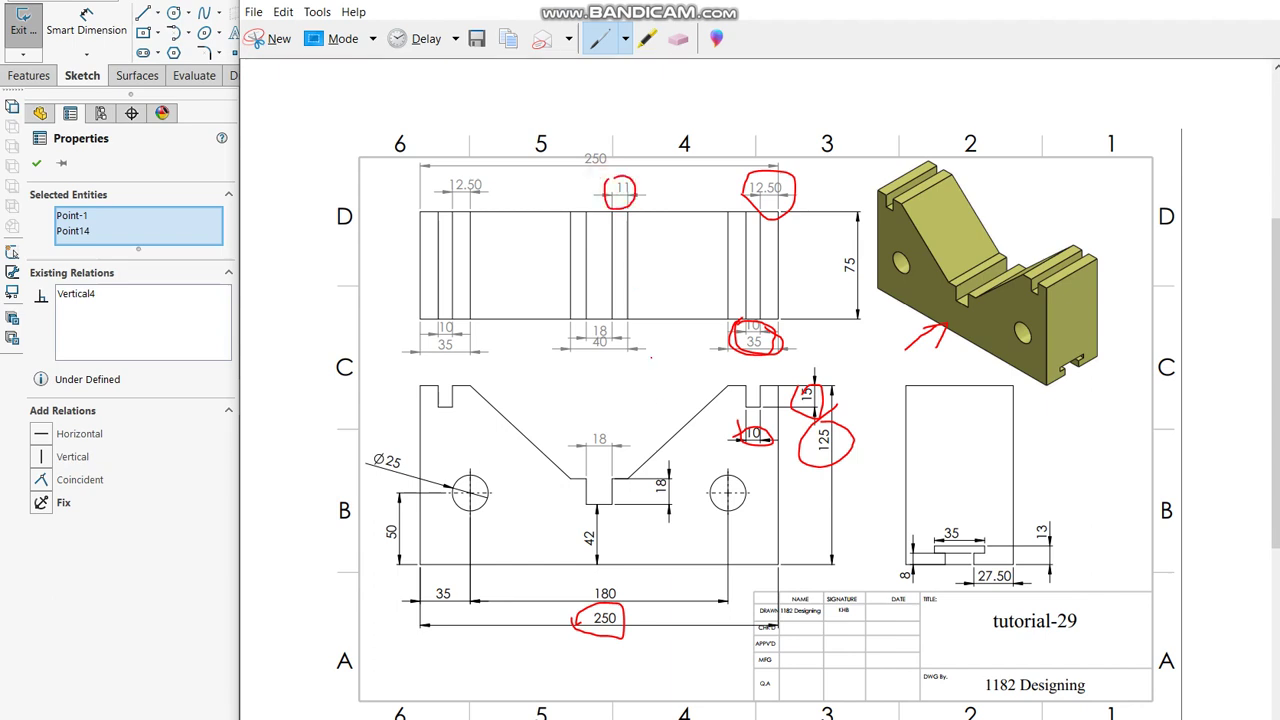
pyautogui.moveTo(637, 484); pyautogui.dragTo(664, 498)
pyautogui.moveTo(592, 421)
pyautogui.mouseDown()
pyautogui.moveTo(598, 462)
pyautogui.moveTo(588, 424)
pyautogui.mouseUp()
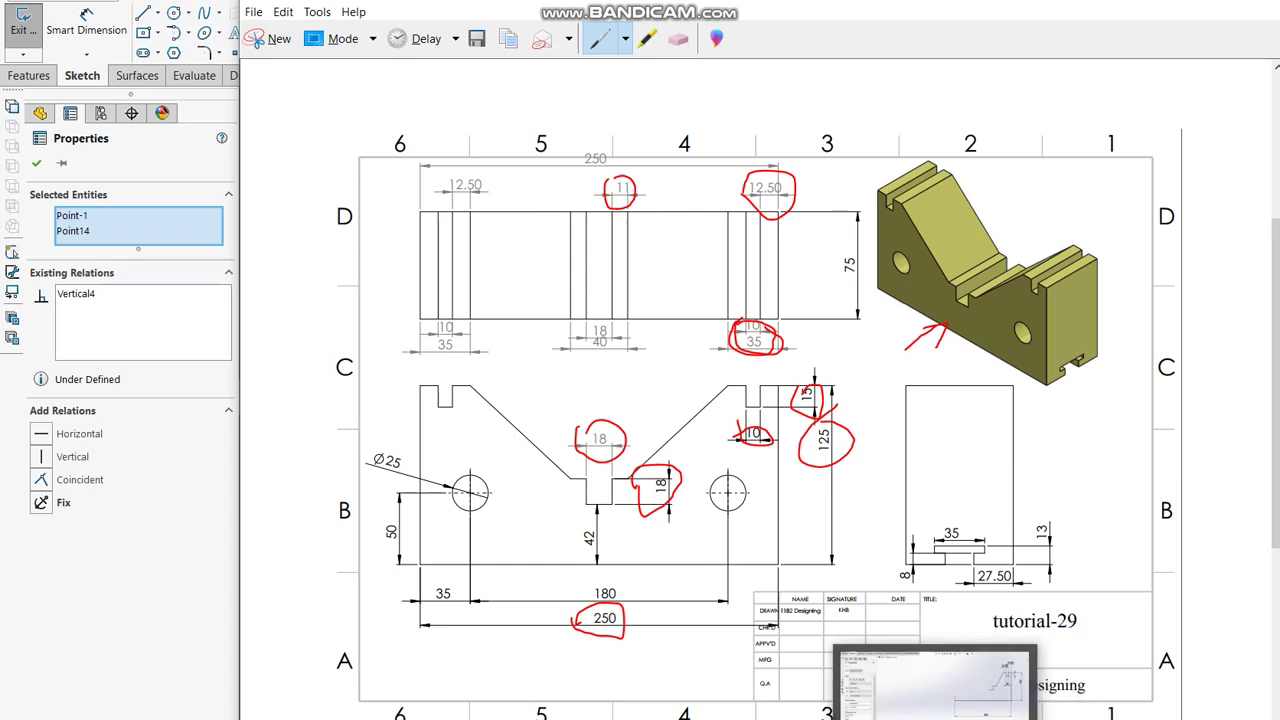
pyautogui.click(846, 652)
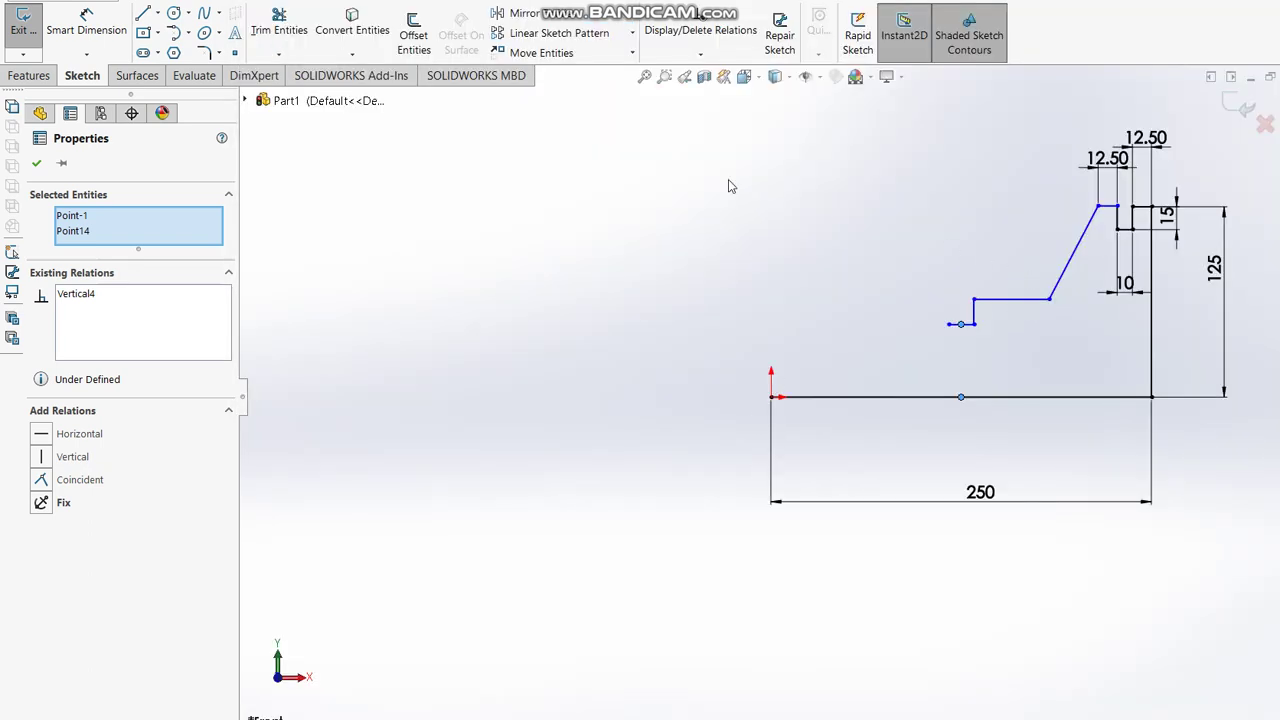
pyautogui.click(107, 28)
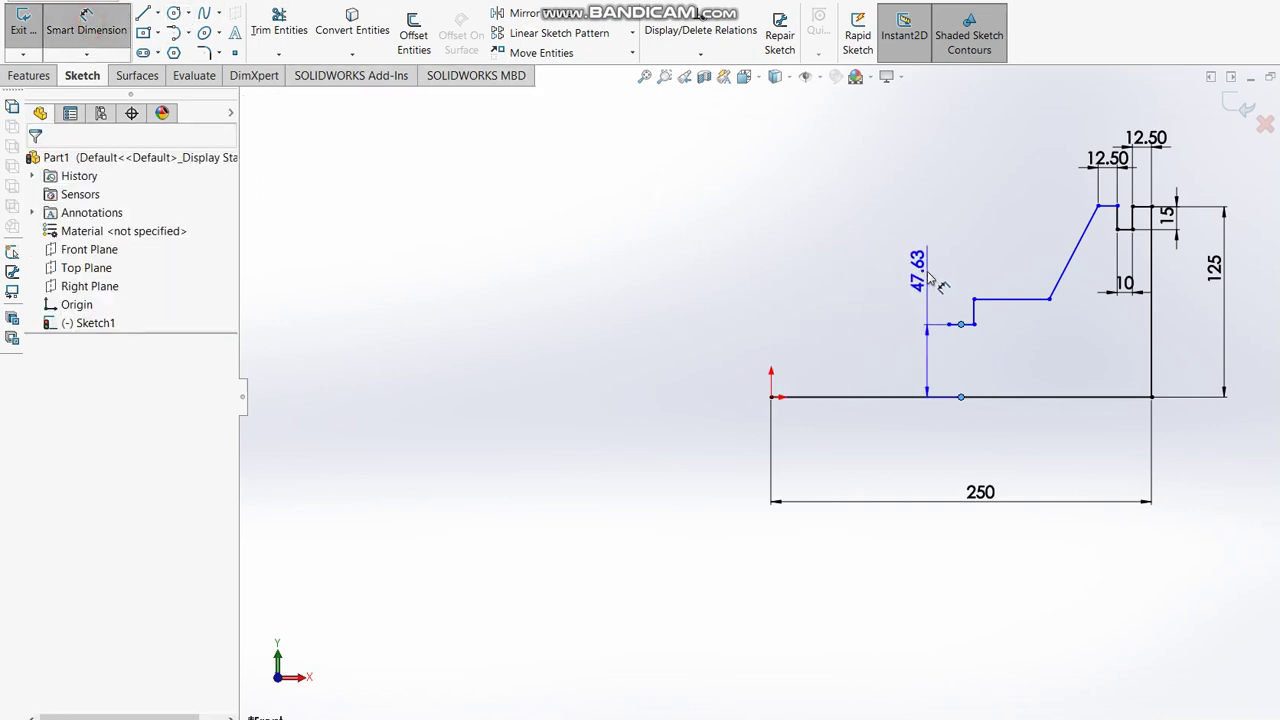
# - Set the lower step's height to 42 and its top ledge width to 11
pyautogui.click(1032, 355)
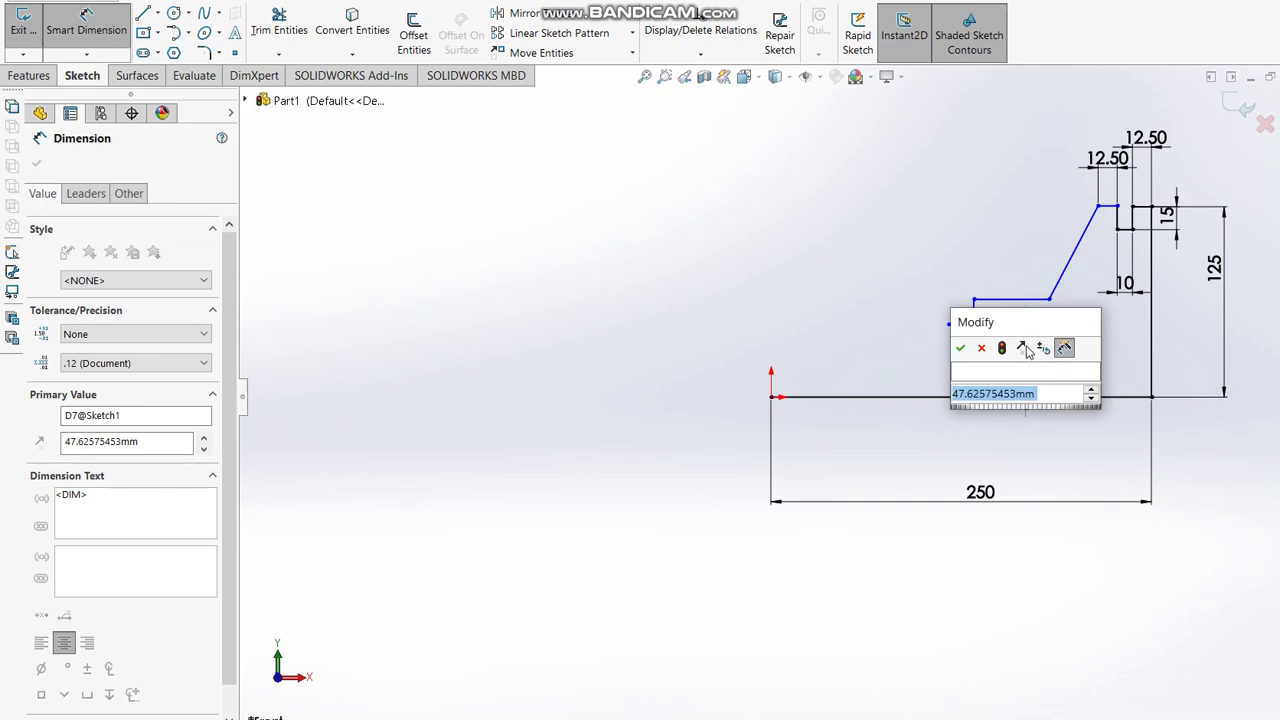
pyautogui.write('42')
pyautogui.press('Return')
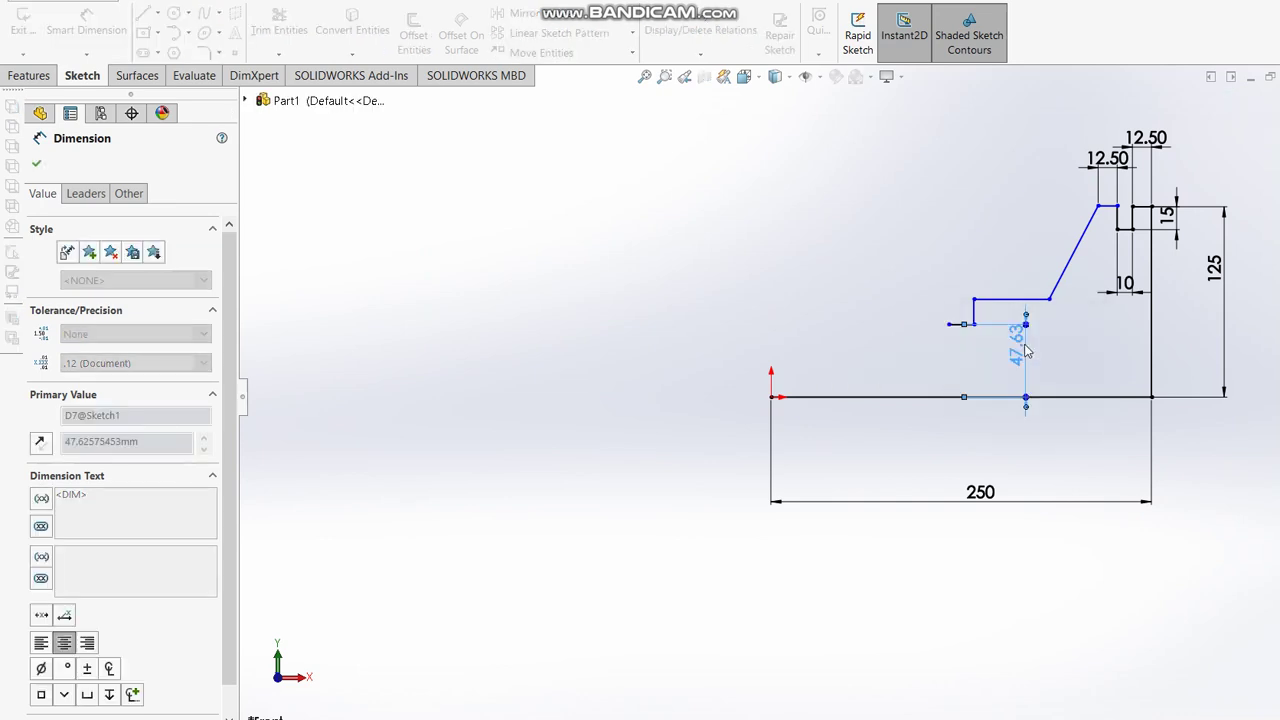
pyautogui.click(997, 298)
pyautogui.click(995, 265)
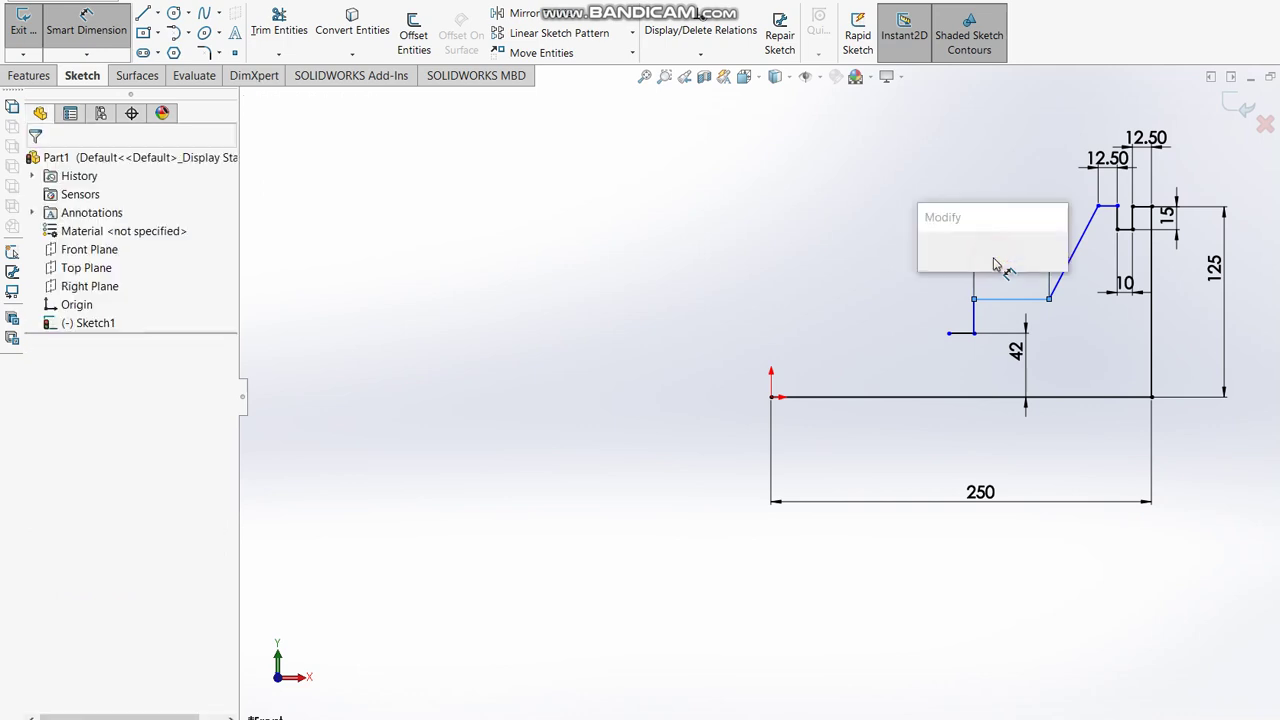
pyautogui.write('11')
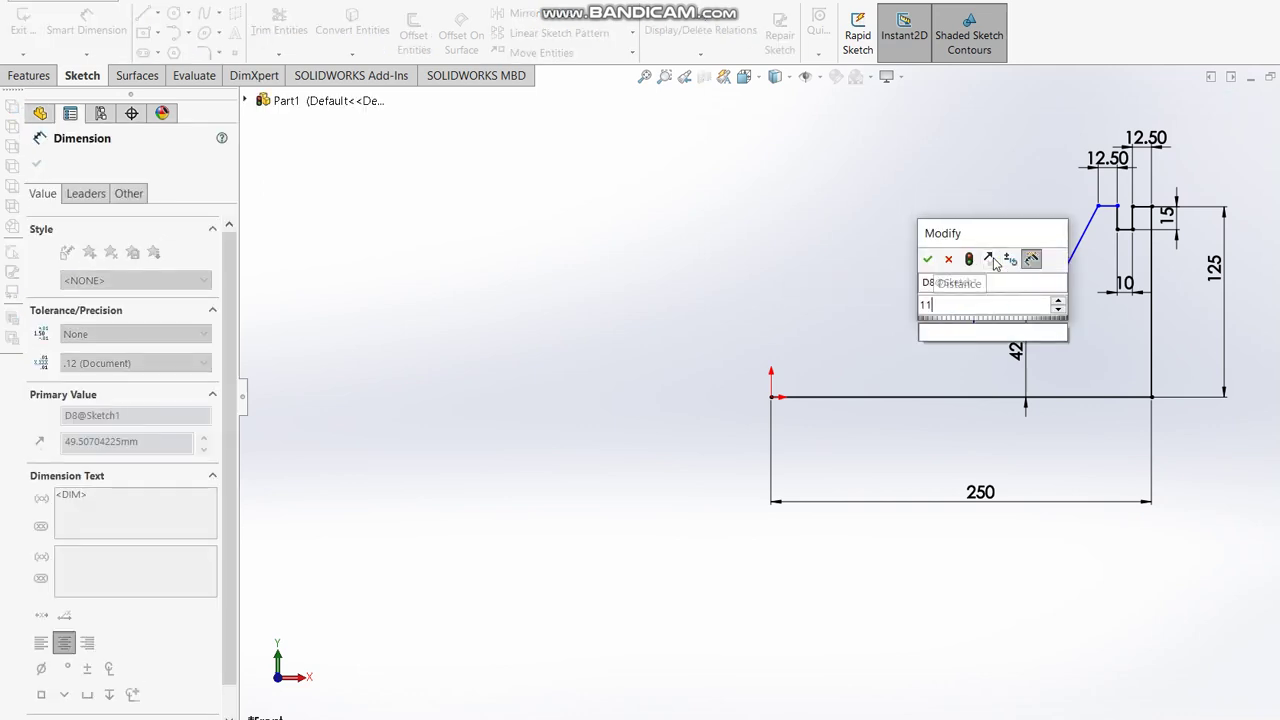
pyautogui.press('Return')
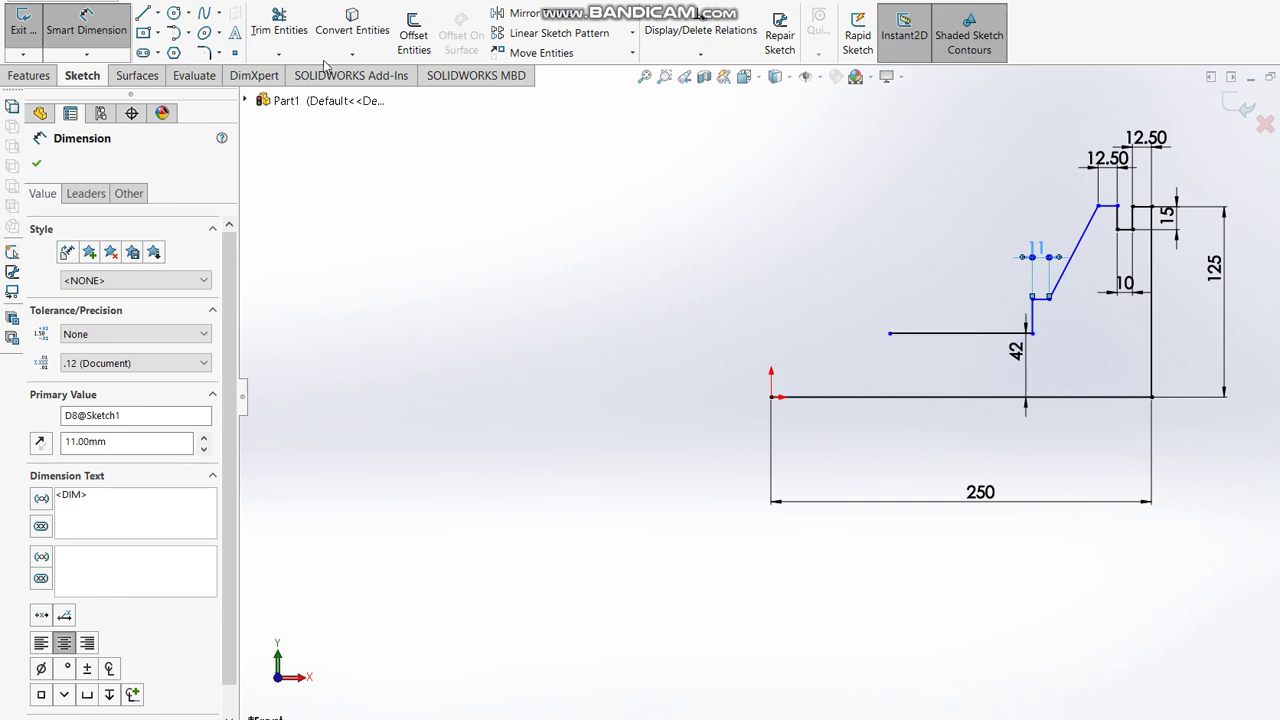
# - Draw a vertical centerline up from the bottom of the V
pyautogui.click(157, 13)
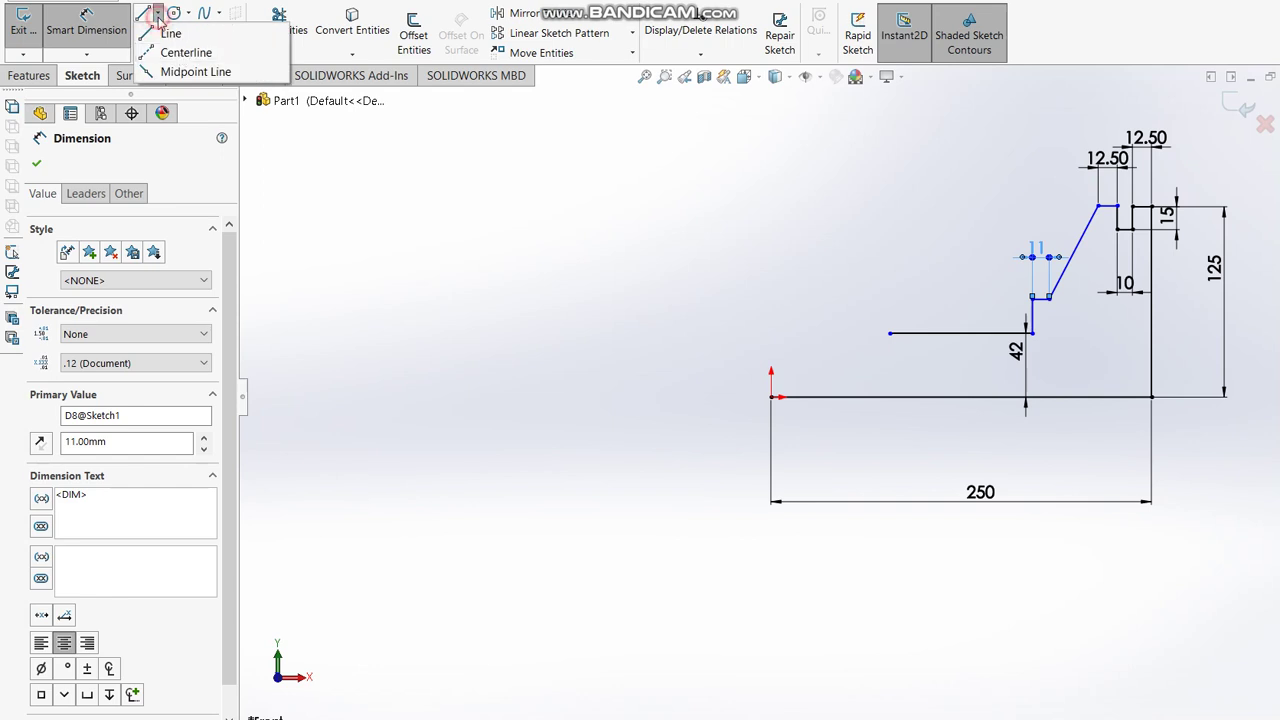
pyautogui.click(181, 54)
pyautogui.click(961, 333)
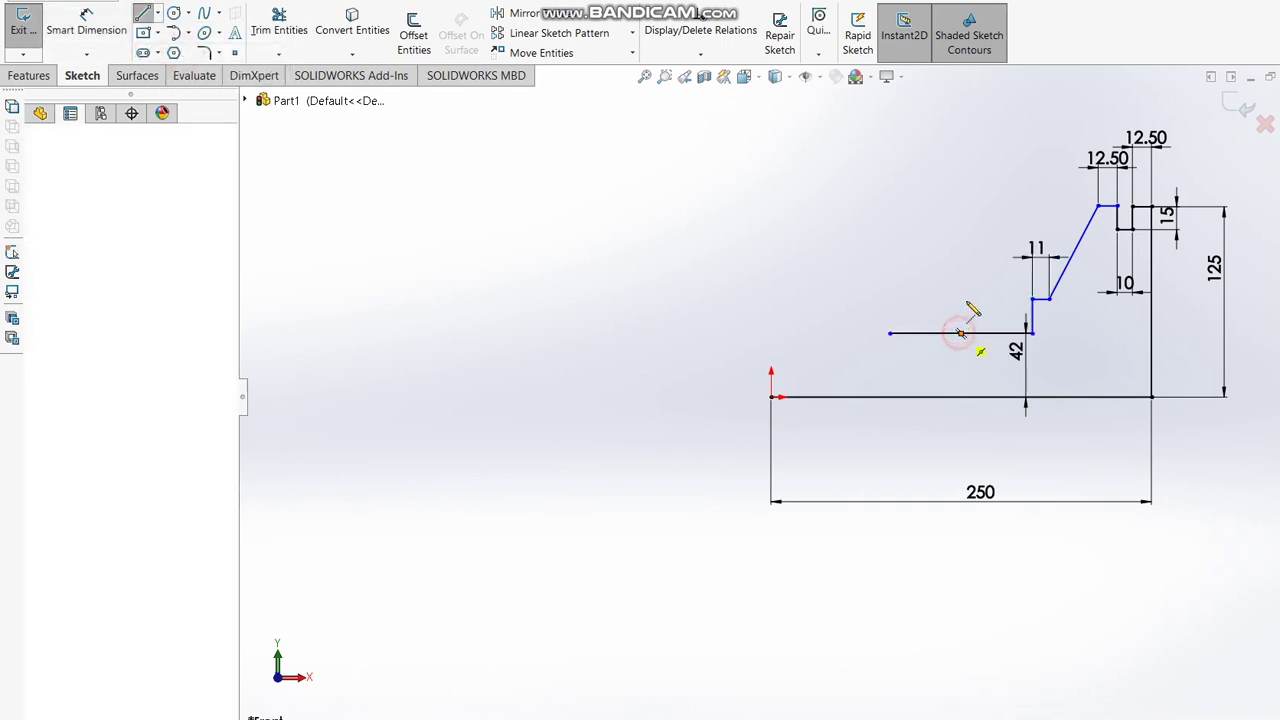
pyautogui.click(961, 280)
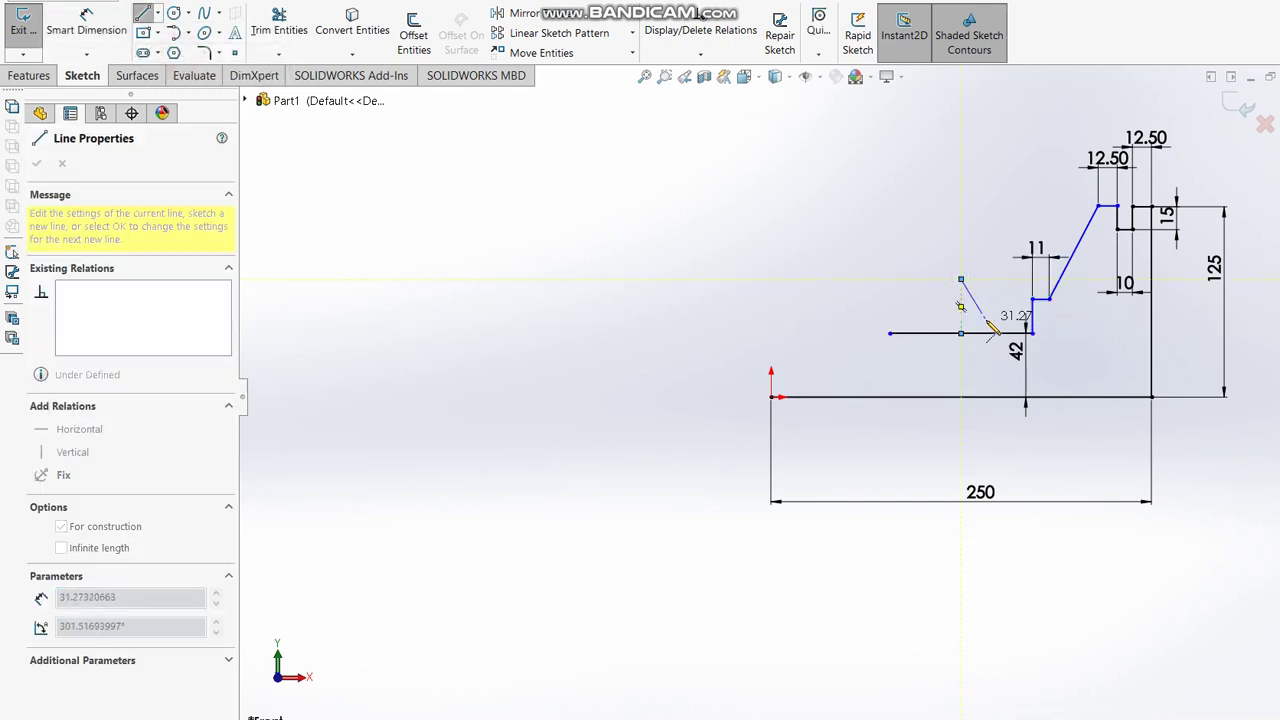
pyautogui.press('Escape')
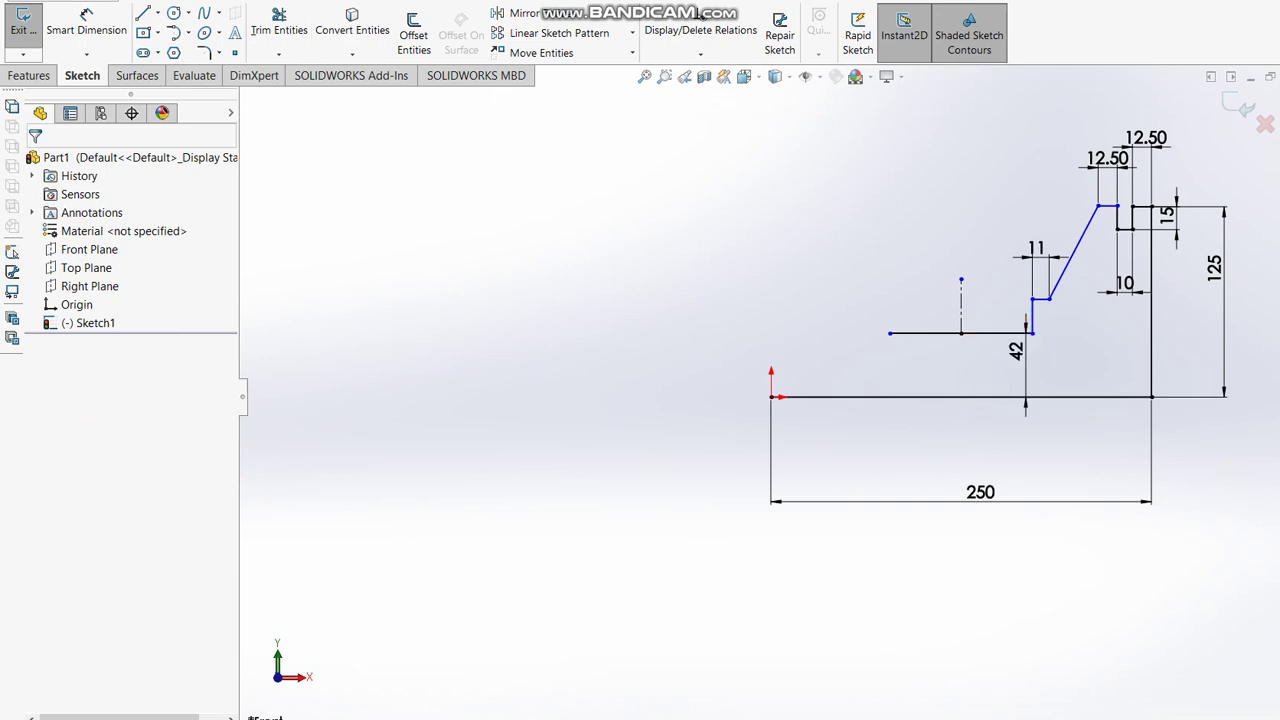
# - Dimension the bottom notch width as 18
pyautogui.click(68, 25)
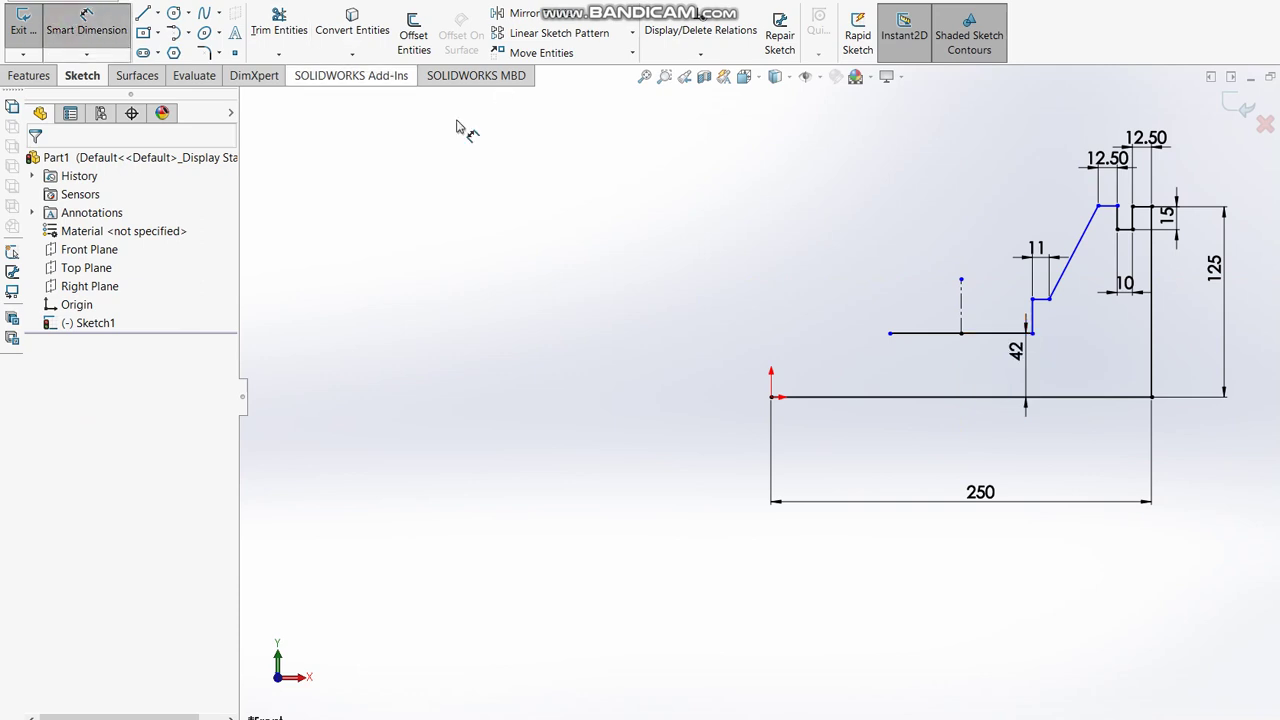
pyautogui.click(1030, 331)
pyautogui.click(963, 333)
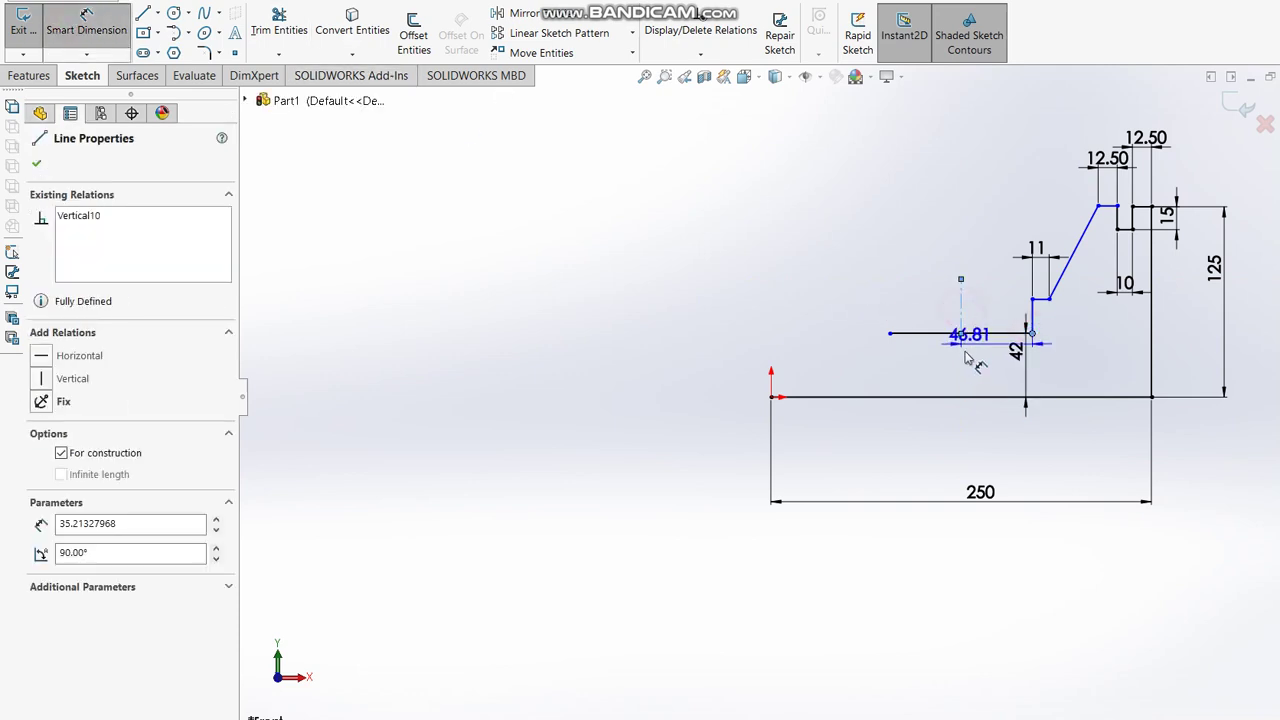
pyautogui.click(960, 380)
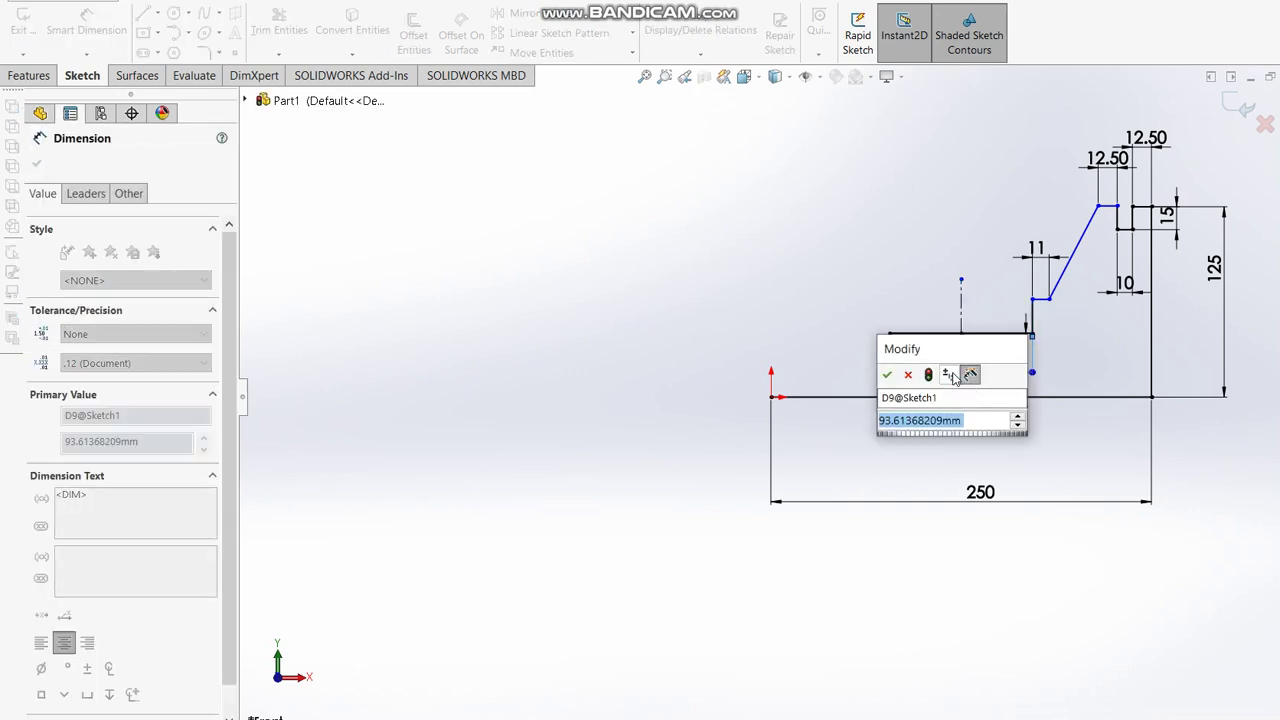
pyautogui.write('18')
pyautogui.press('Return')
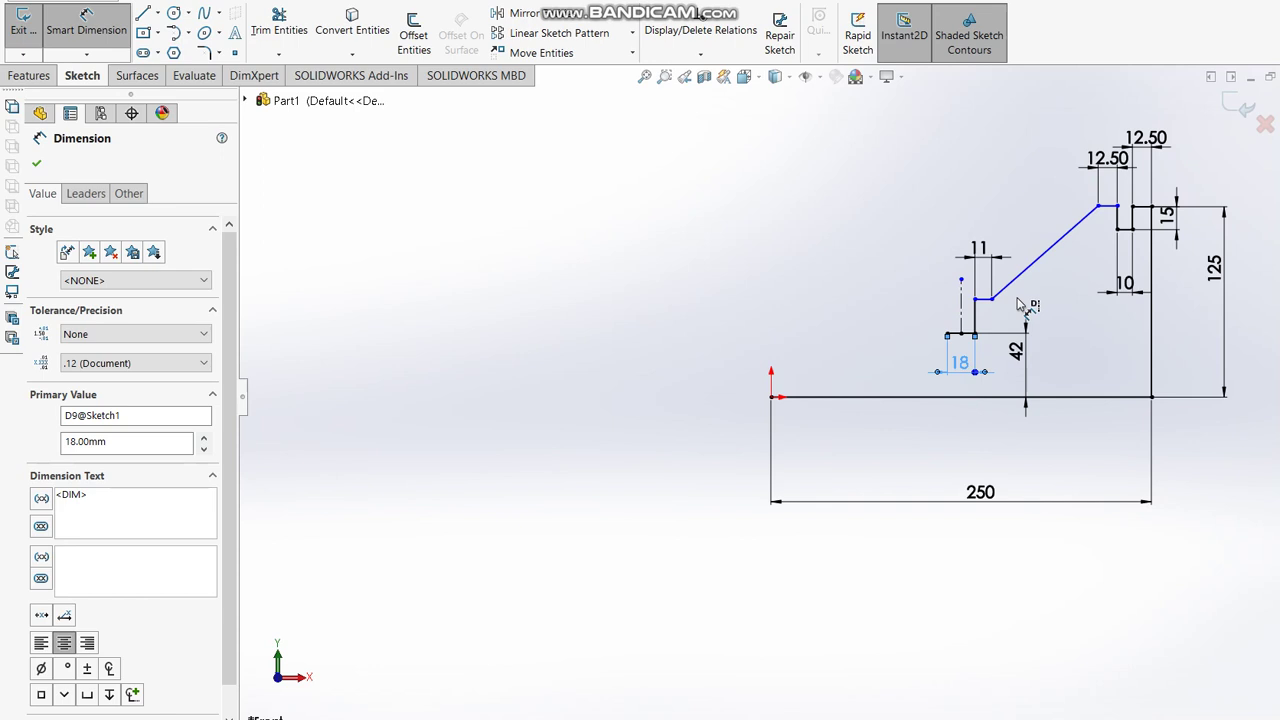
# - Check the reference drawing, then select the short vertical notch side for dimensioning
pyautogui.click(1115, 218)
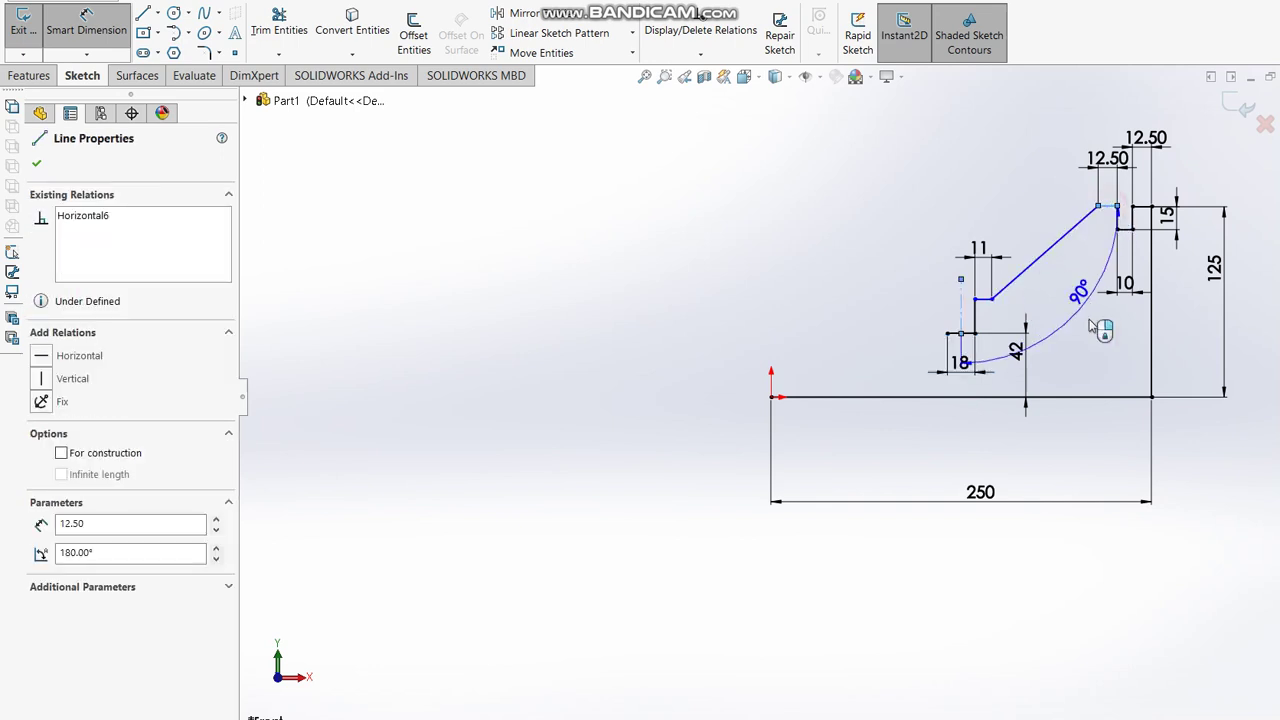
pyautogui.click(1104, 390)
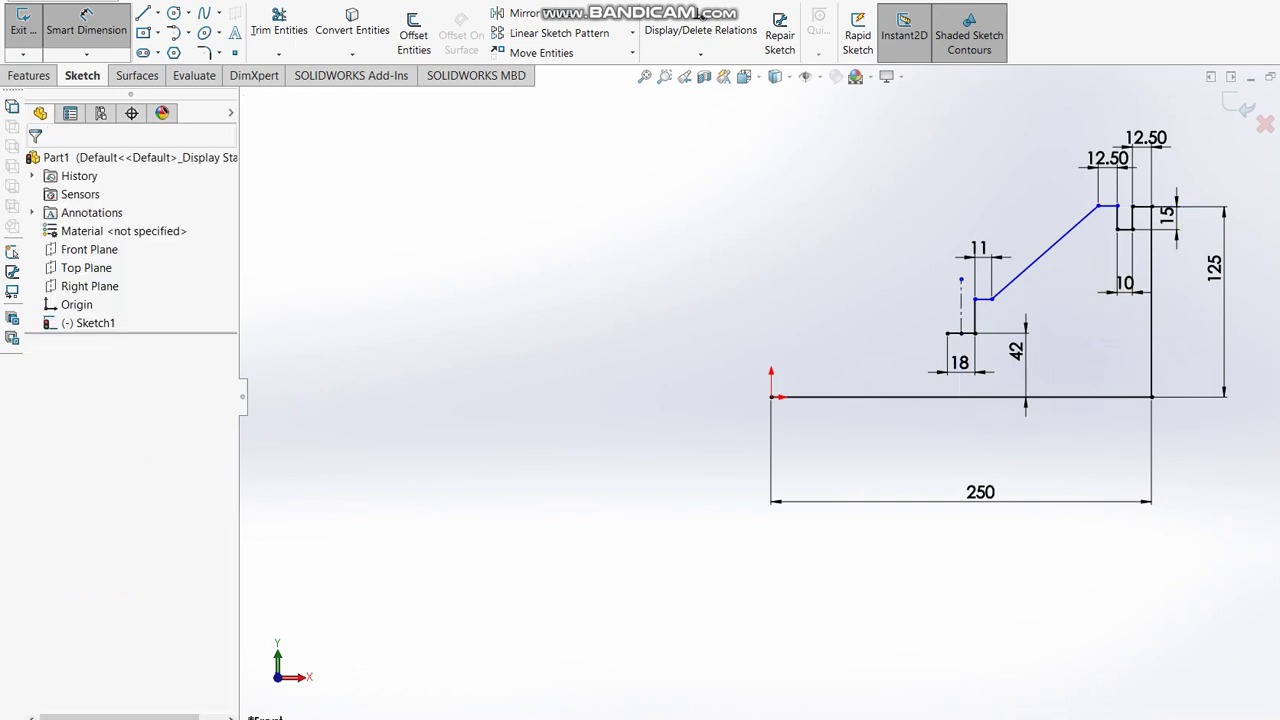
pyautogui.hotkey('alt', 'Tab')
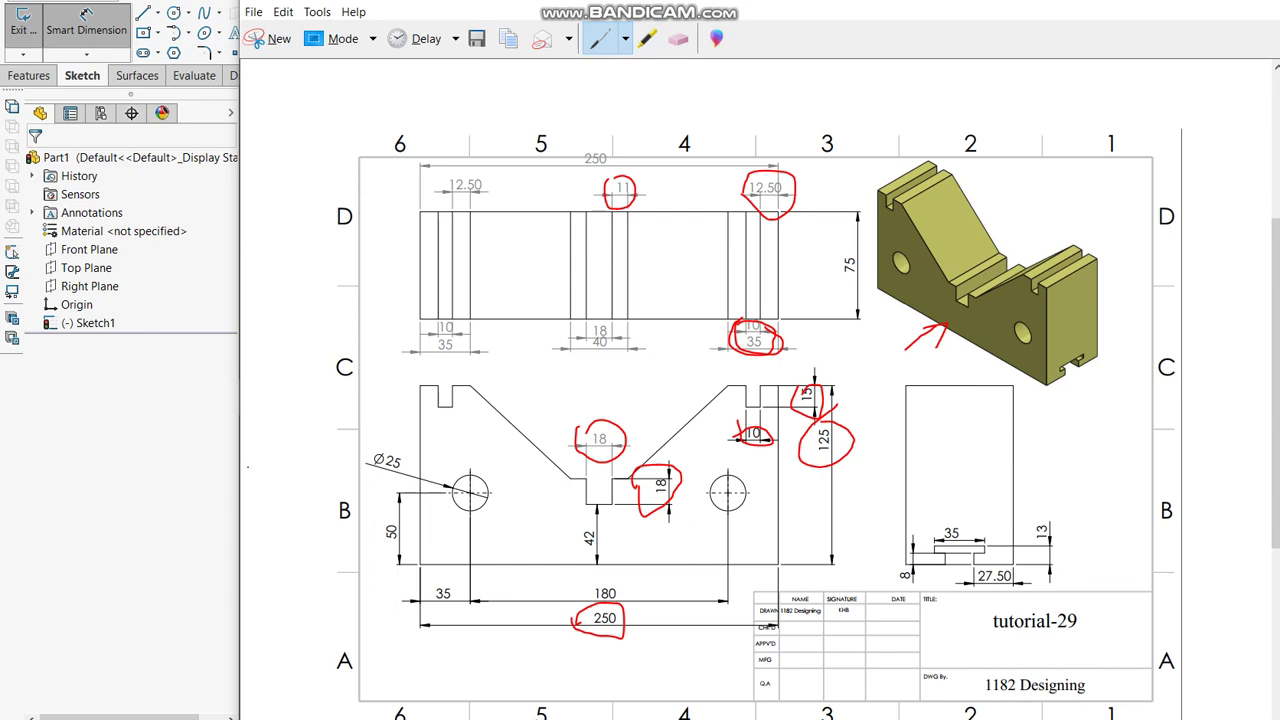
pyautogui.click(106, 452)
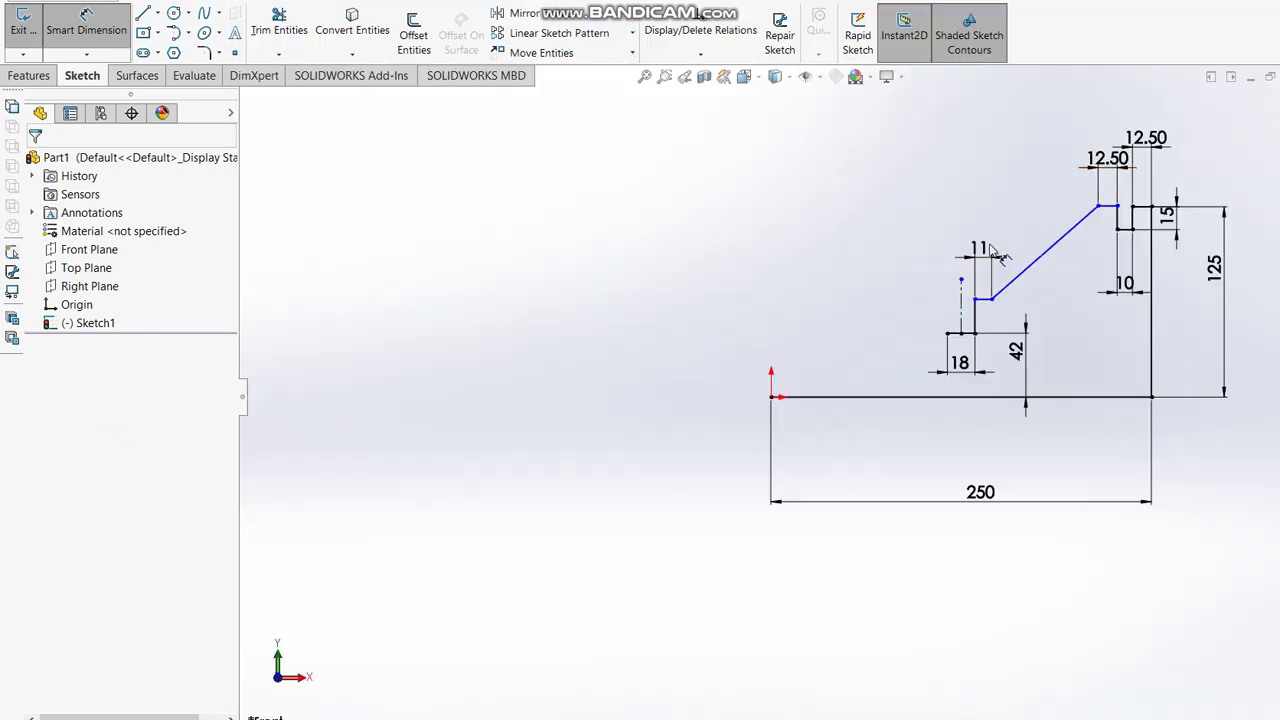
pyautogui.click(975, 318)
# - Set the bottom notch depth to 18
pyautogui.click(1040, 320)
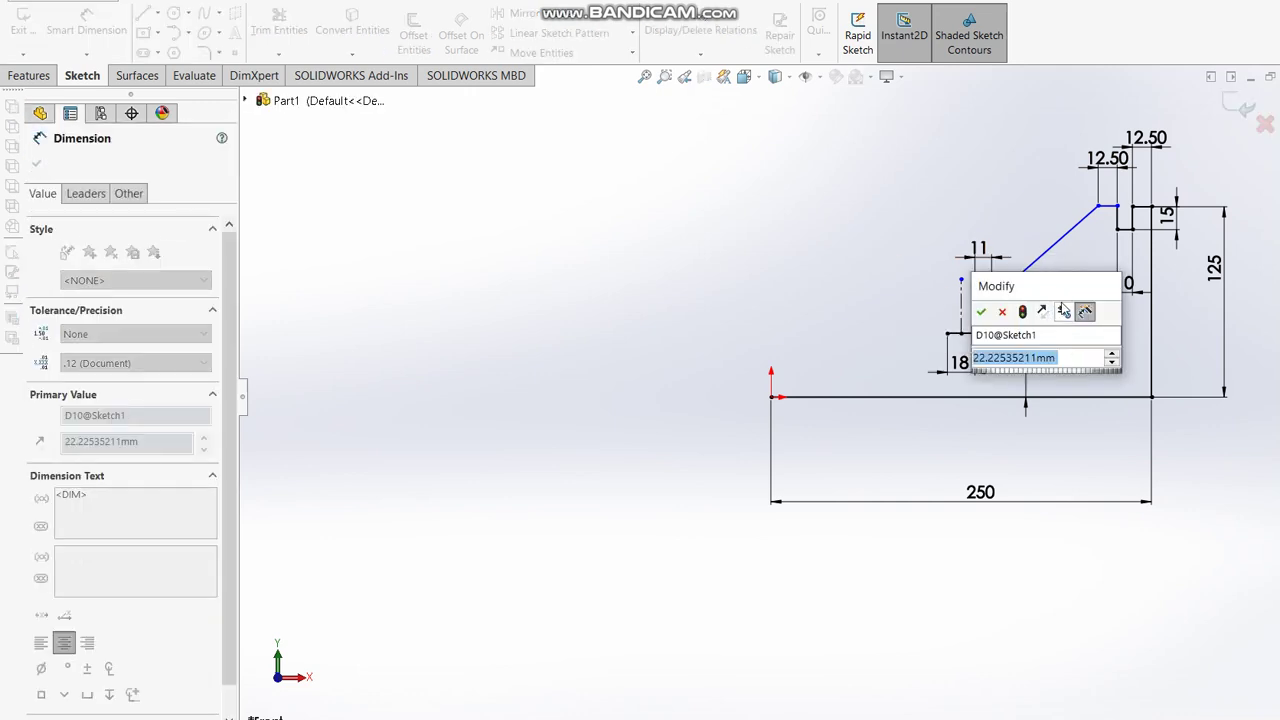
pyautogui.write('18')
pyautogui.press('Return')
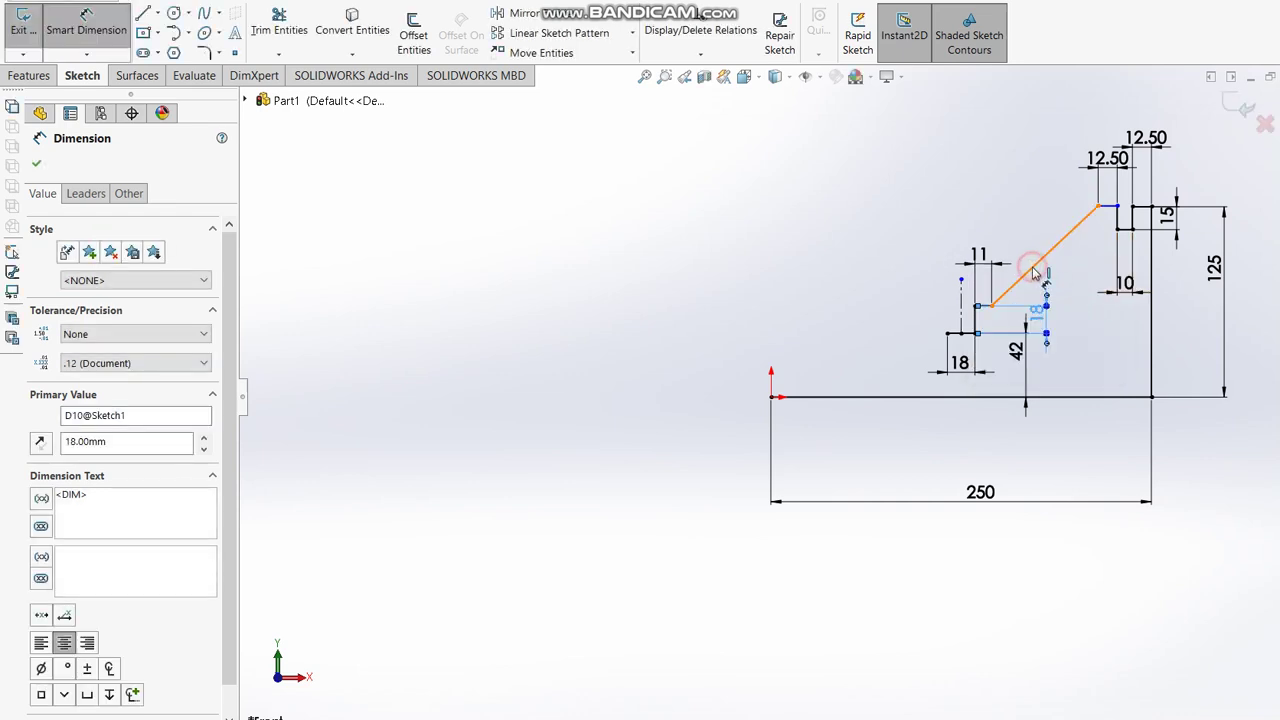
pyautogui.click(1025, 272)
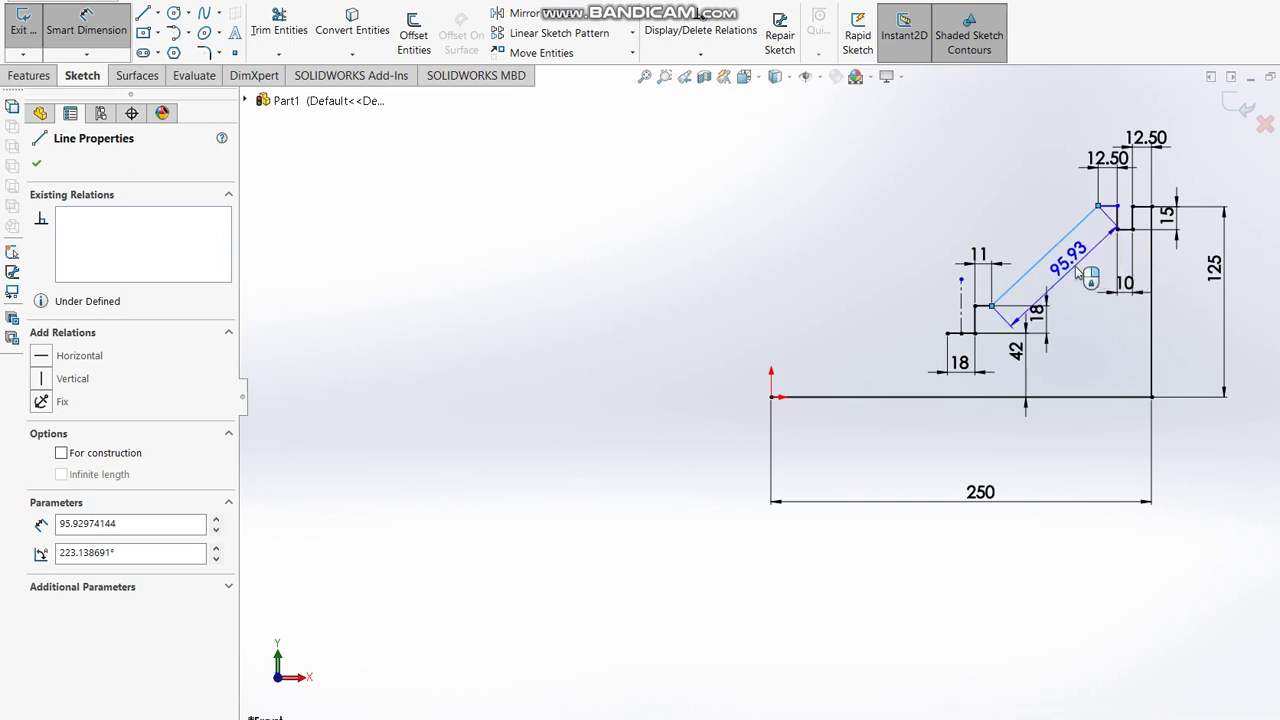
pyautogui.press('Escape')
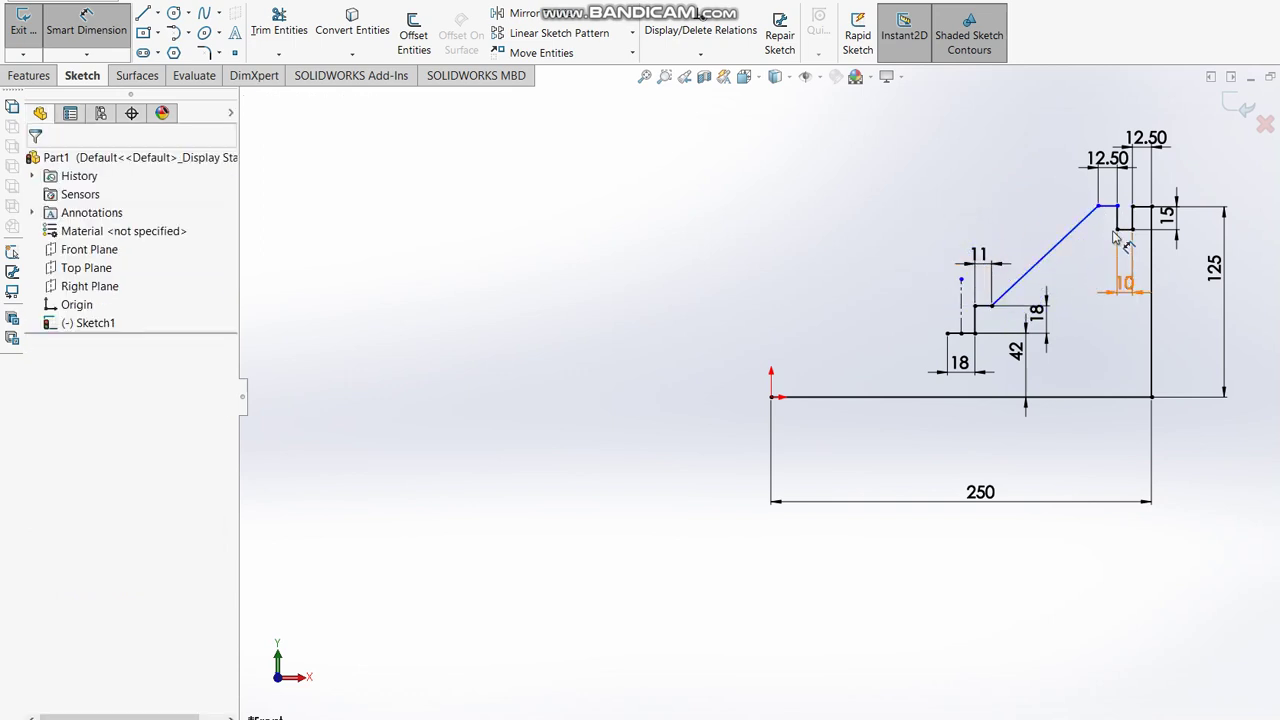
# - Add a second 125 height dimension between the ledge and the bottom edge on the right
pyautogui.click(1112, 209)
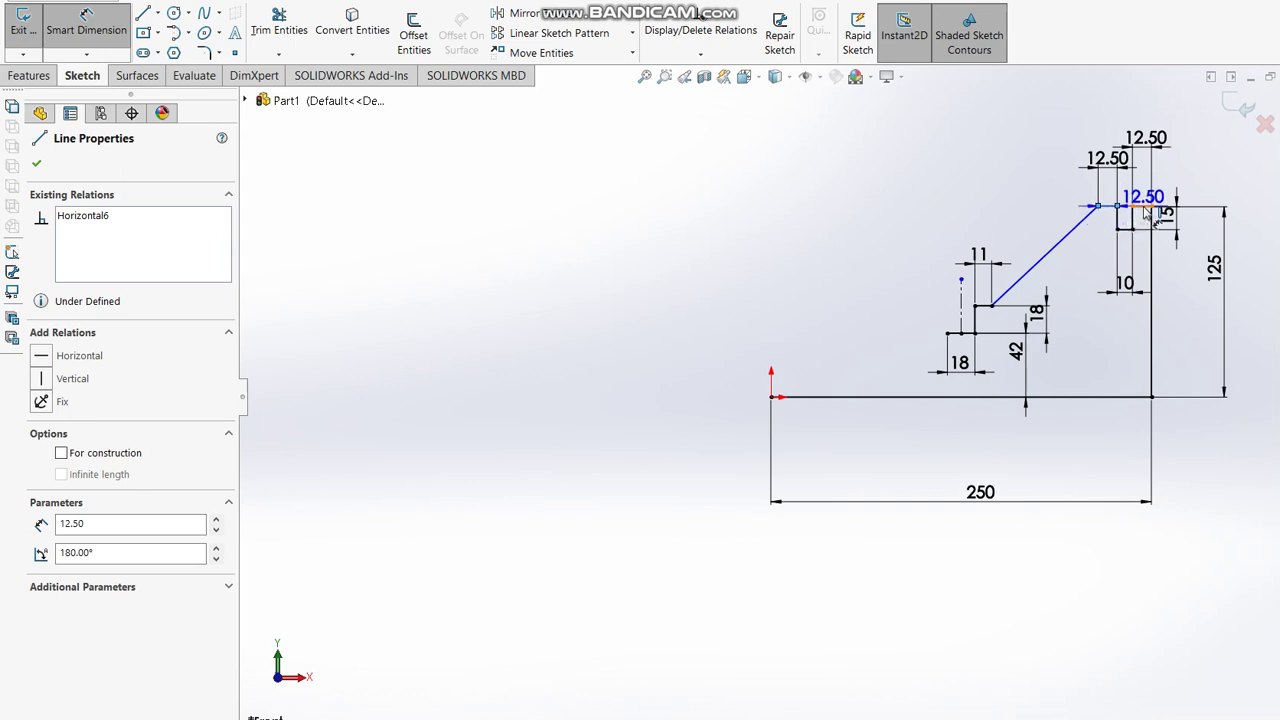
pyautogui.click(1080, 397)
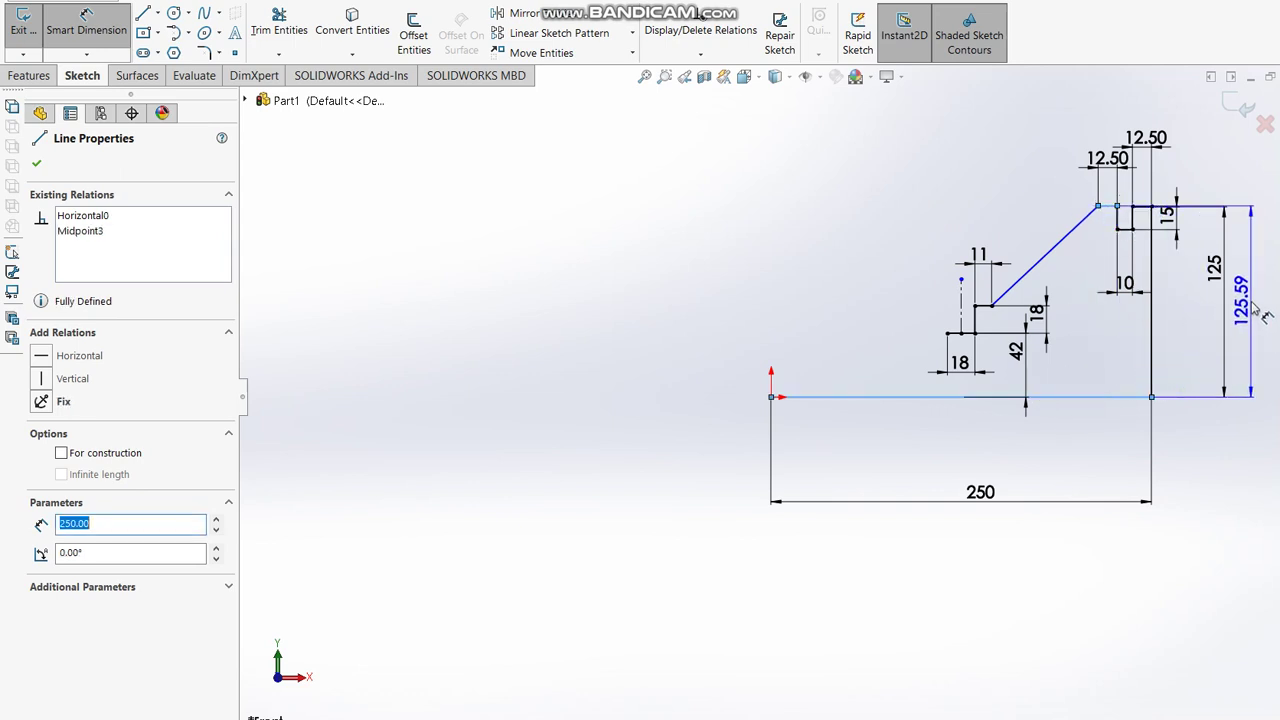
pyautogui.click(1262, 314)
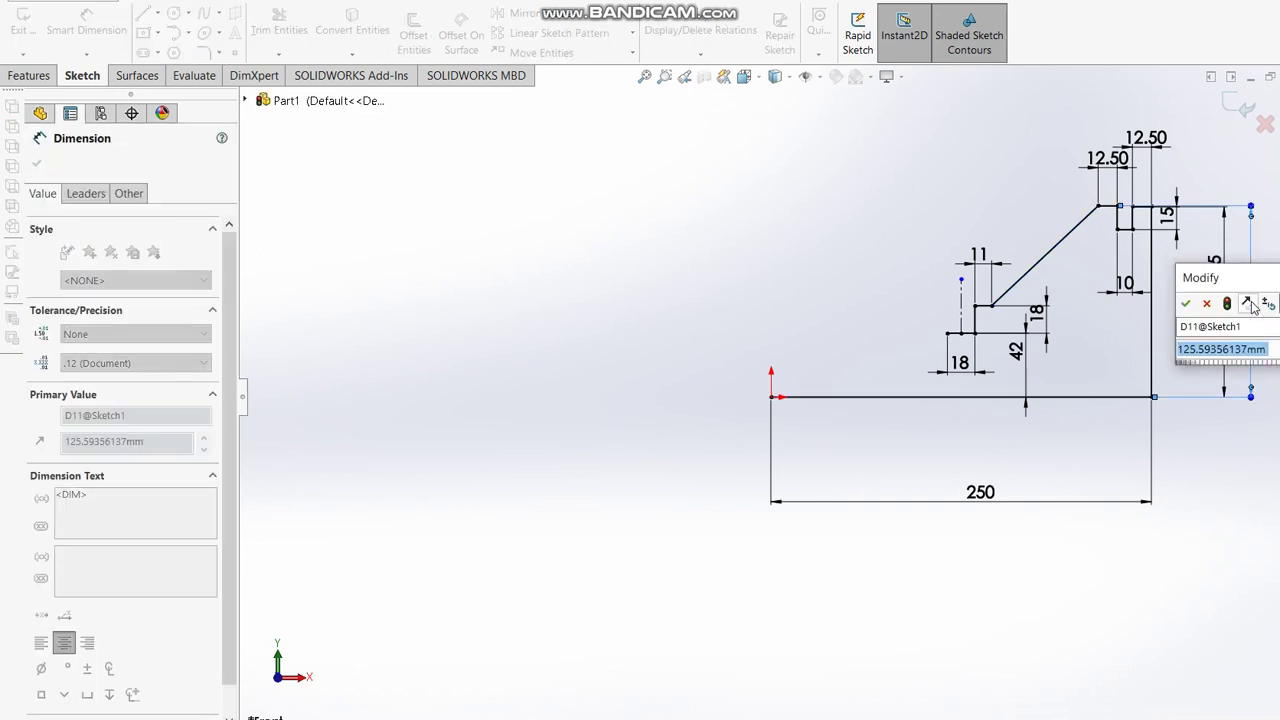
pyautogui.write('125')
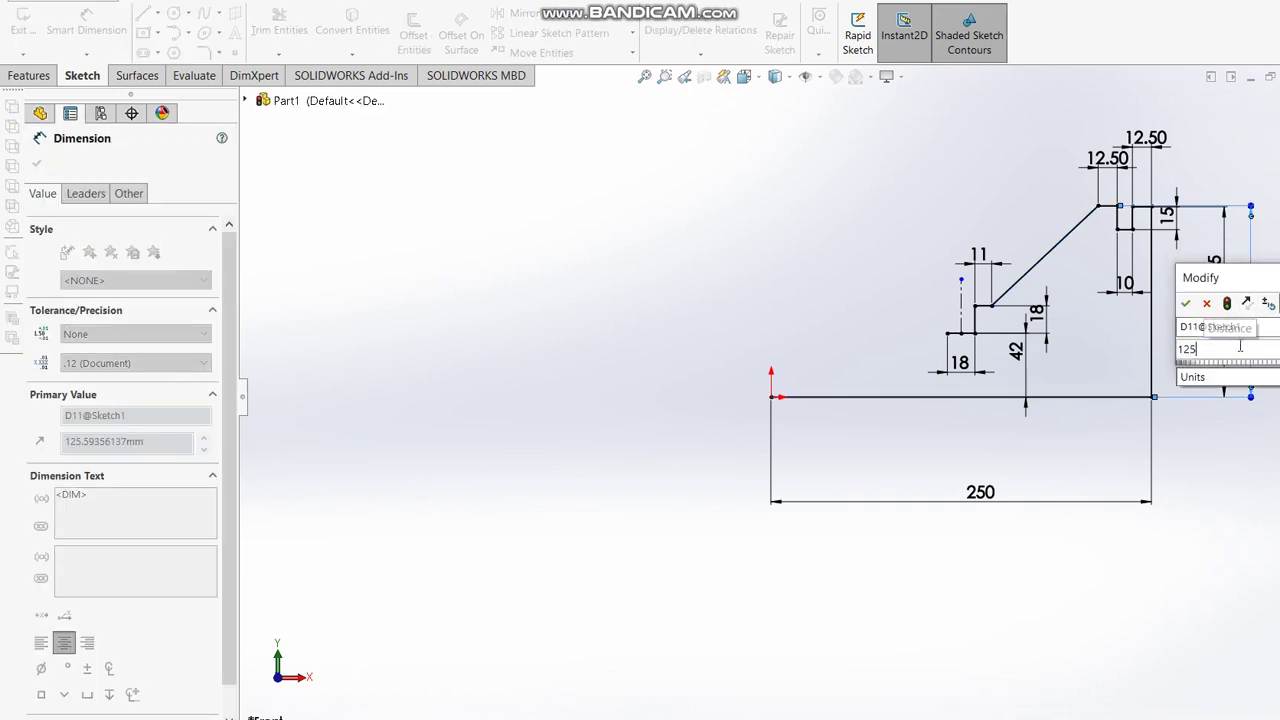
pyautogui.press('Escape')
pyautogui.press('Return')
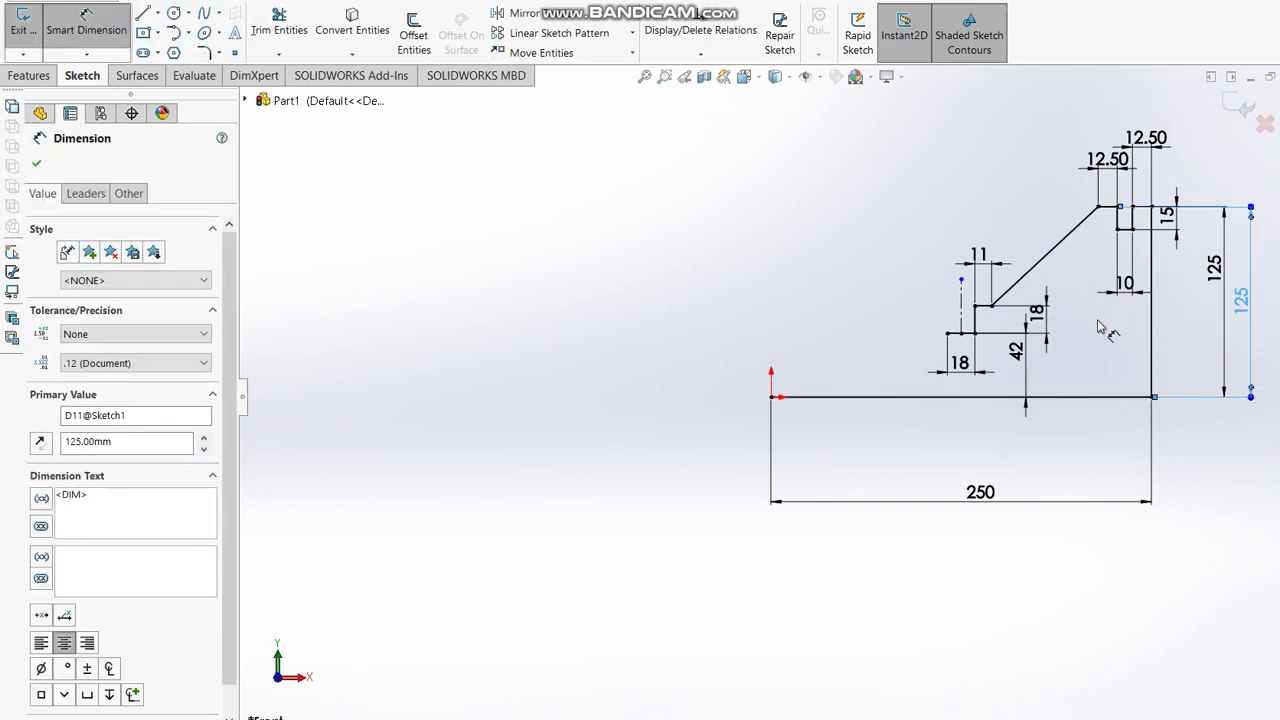
pyautogui.click(1017, 347)
# - Mirror the half profile about the centerline and start a 10.00mm Boss-Extrude of the V profile
pyautogui.click(1137, 333)
pyautogui.press('Escape')
pyautogui.moveTo(1189, 359); pyautogui.dragTo(884, 176)
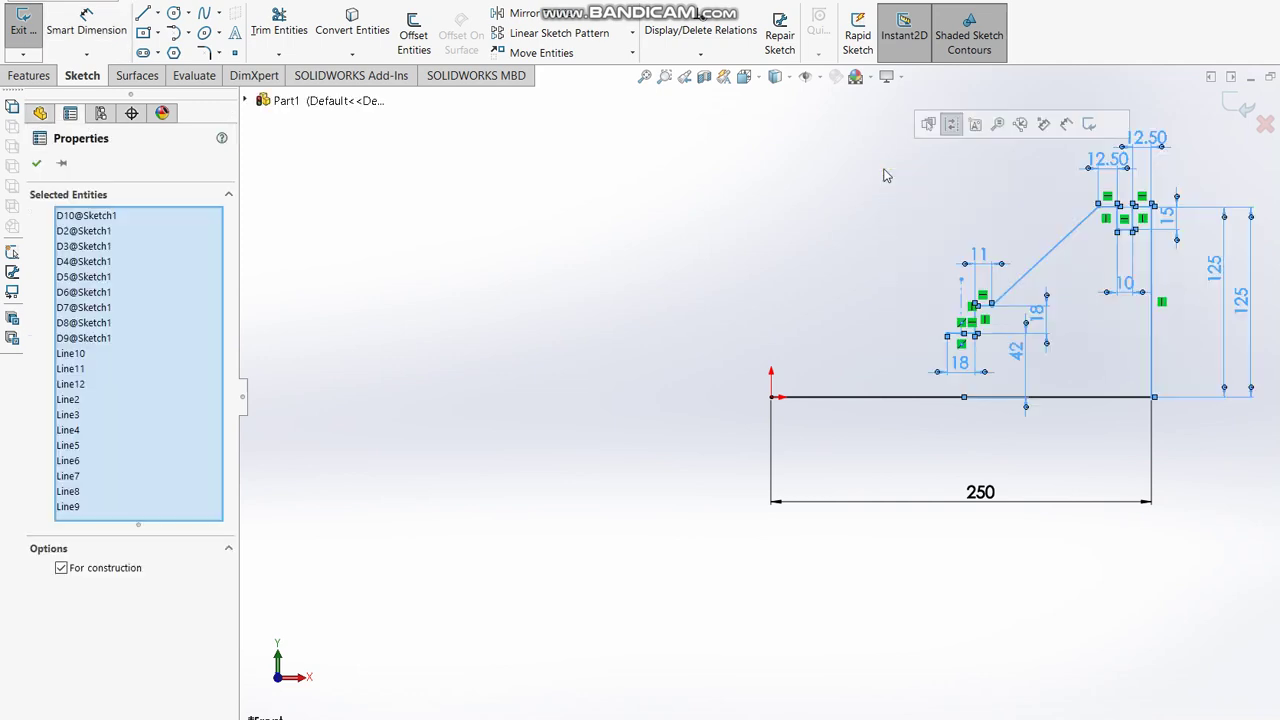
pyautogui.click(844, 190)
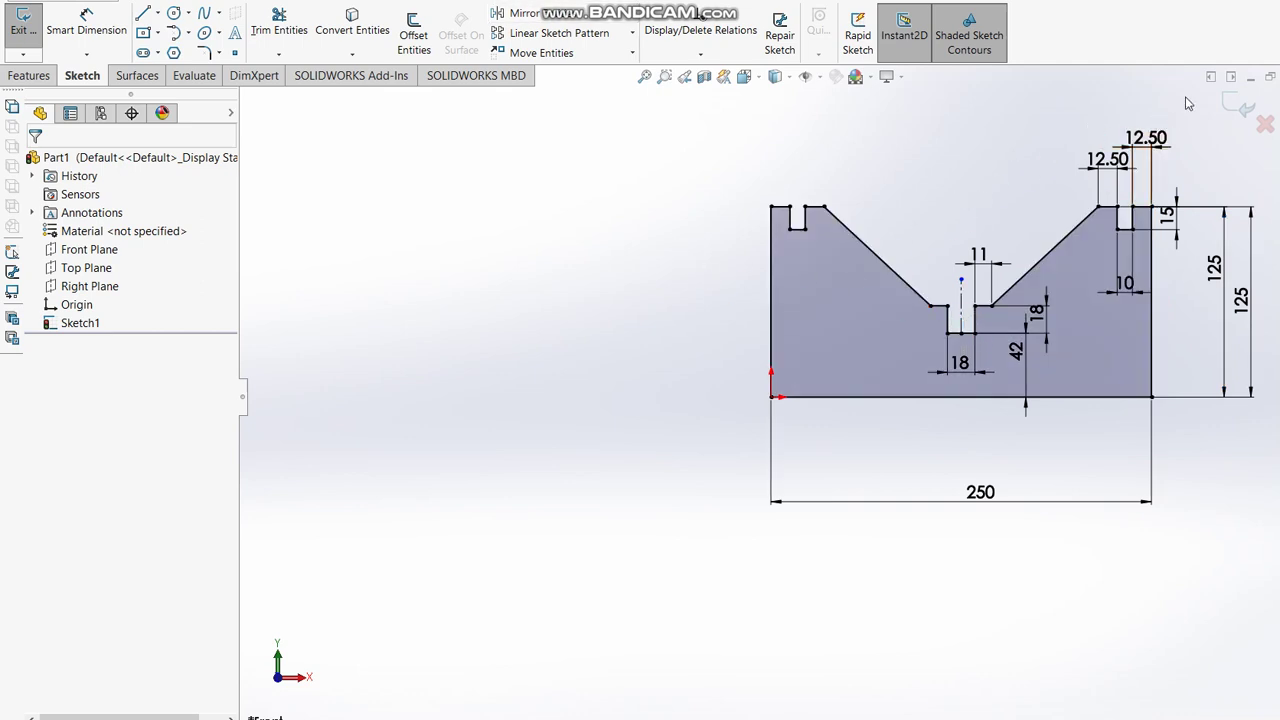
pyautogui.click(1229, 111)
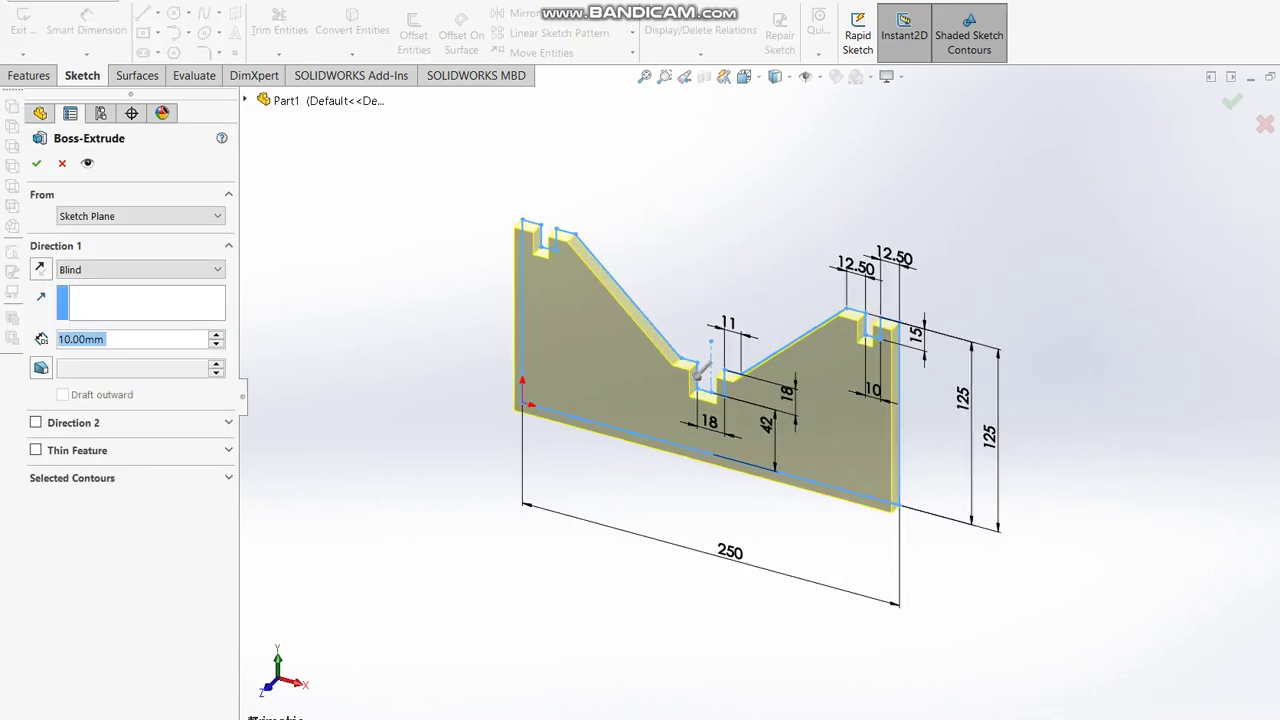
pyautogui.hotkey('alt', 'Tab')
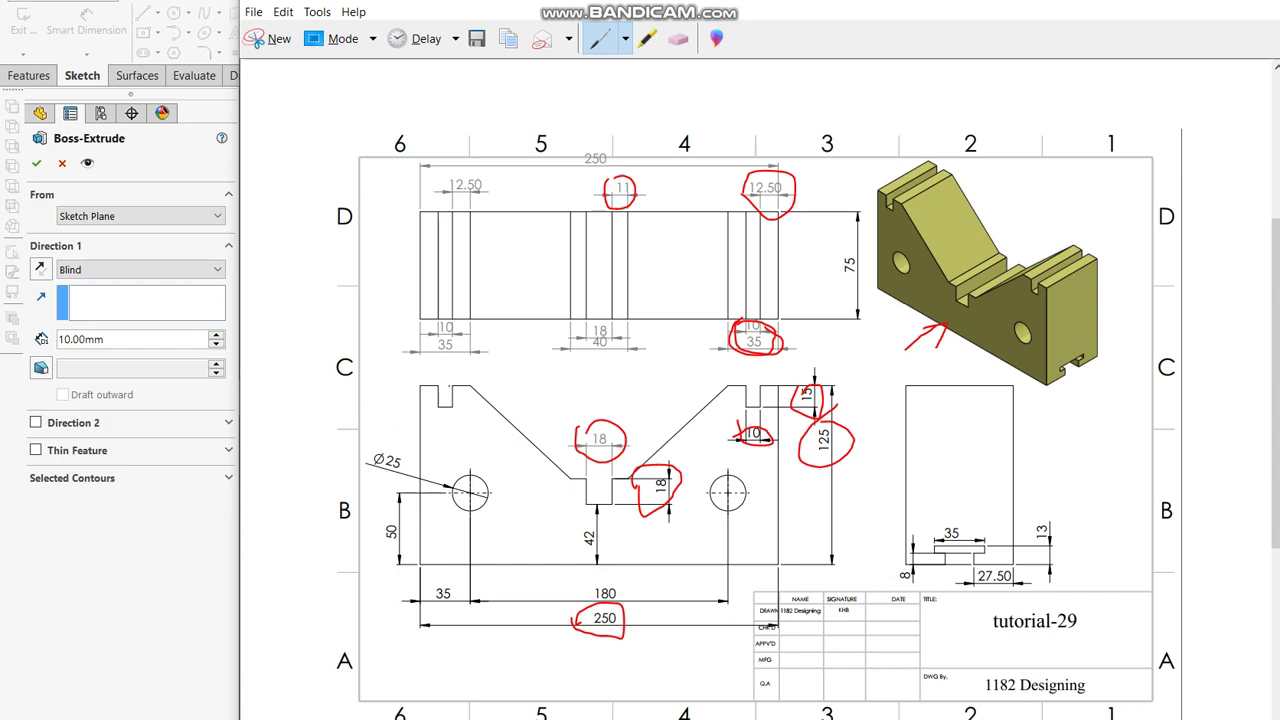
# - Circle the 12.50, 10, 35, 42 and 75 dimensions in red on the reference drawing
pyautogui.moveTo(444, 190); pyautogui.dragTo(418, 166)
pyautogui.moveTo(412, 312)
pyautogui.mouseDown()
pyautogui.moveTo(430, 362)
pyautogui.moveTo(480, 326)
pyautogui.mouseUp()
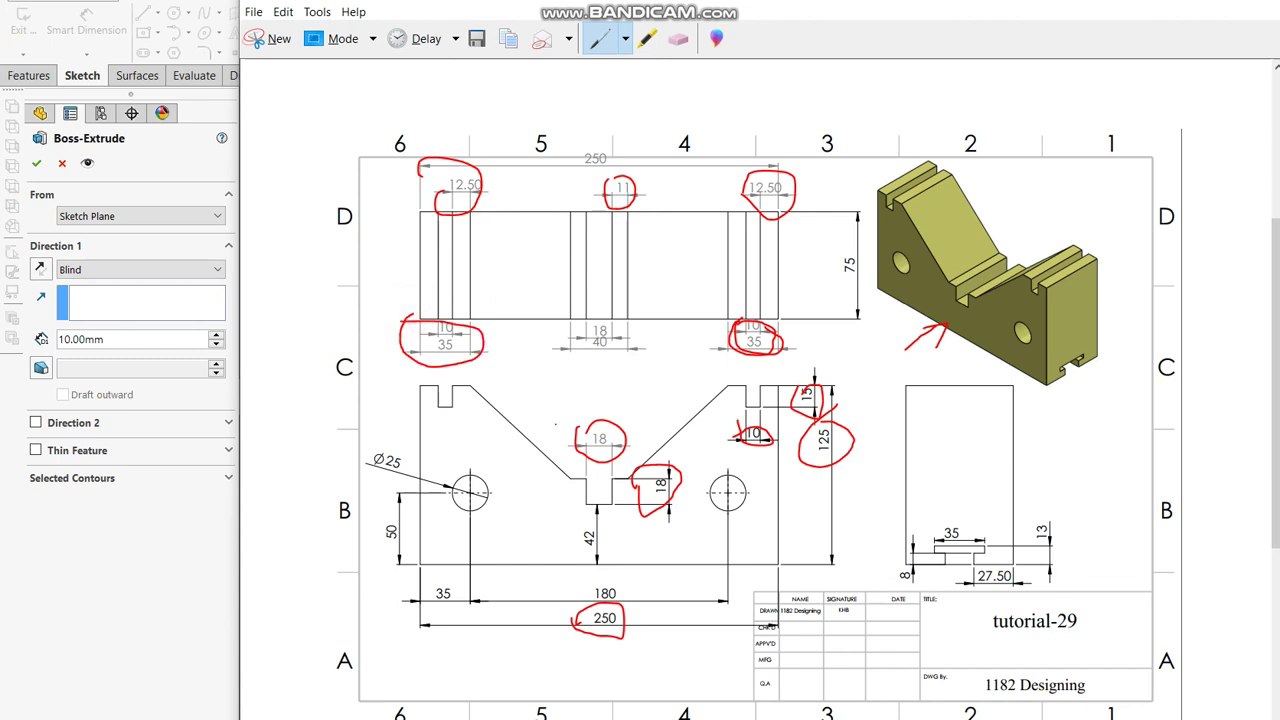
pyautogui.moveTo(581, 522); pyautogui.dragTo(608, 532)
pyautogui.moveTo(845, 250); pyautogui.dragTo(832, 249)
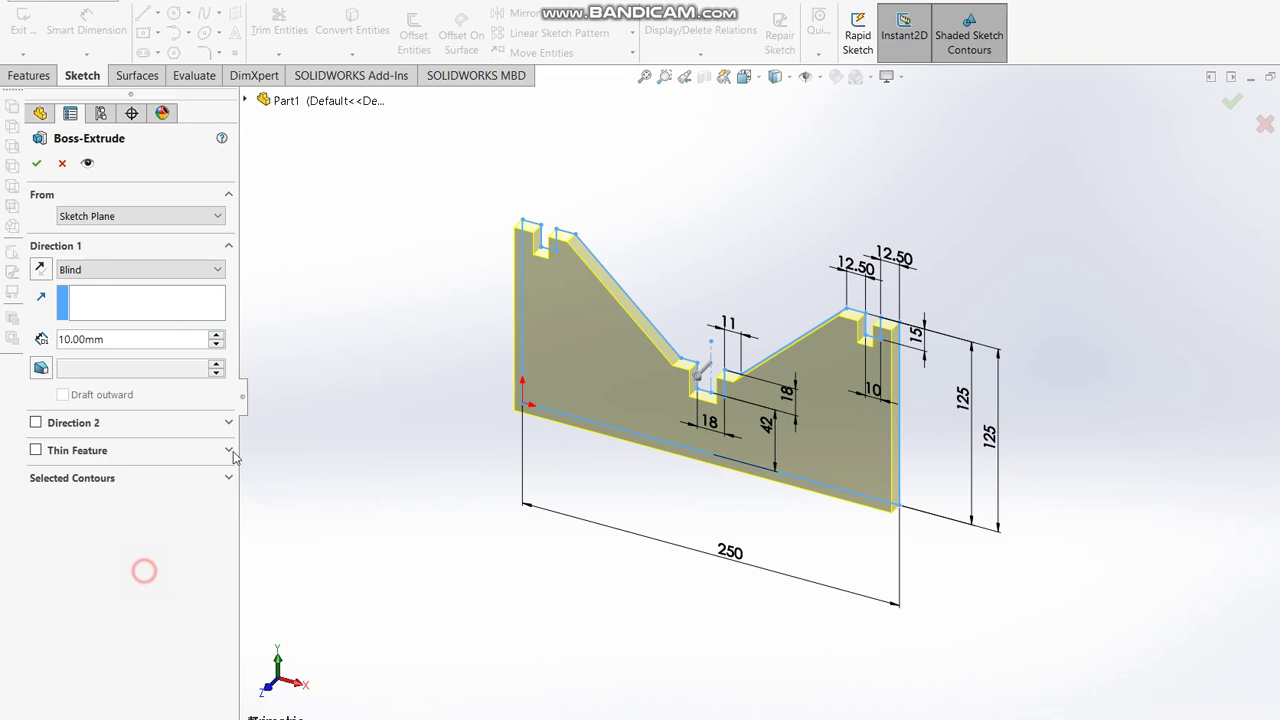
pyautogui.click(145, 570)
# - Extrude the V-block profile 75 mm with Mid Plane to create Boss-Extrude1
pyautogui.doubleClick(133, 340)
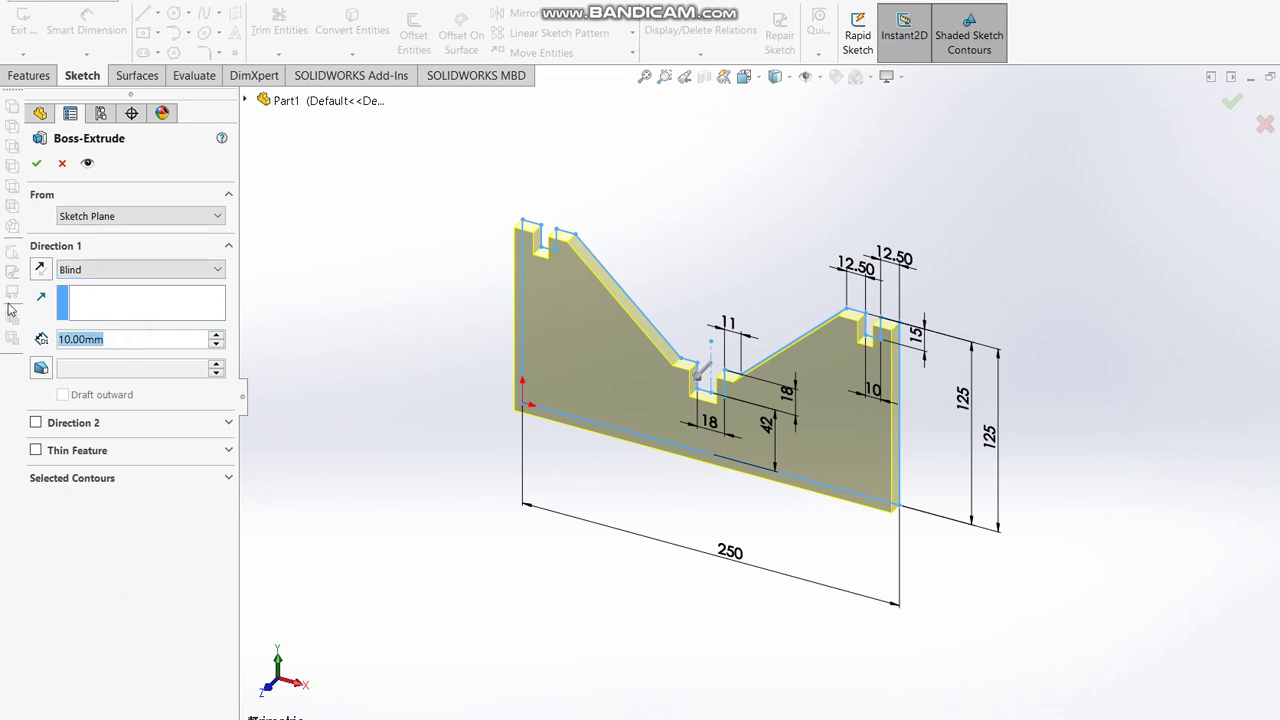
pyautogui.write('75')
pyautogui.press('Return')
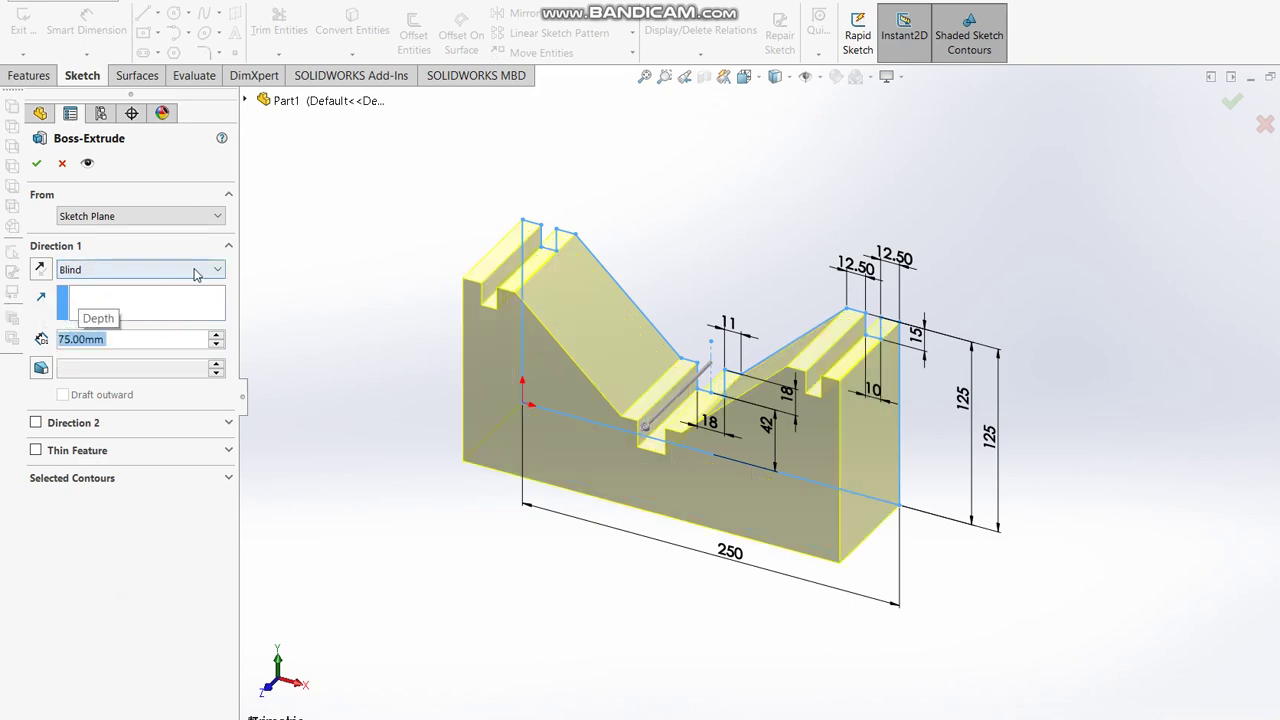
pyautogui.click(192, 269)
pyautogui.click(185, 351)
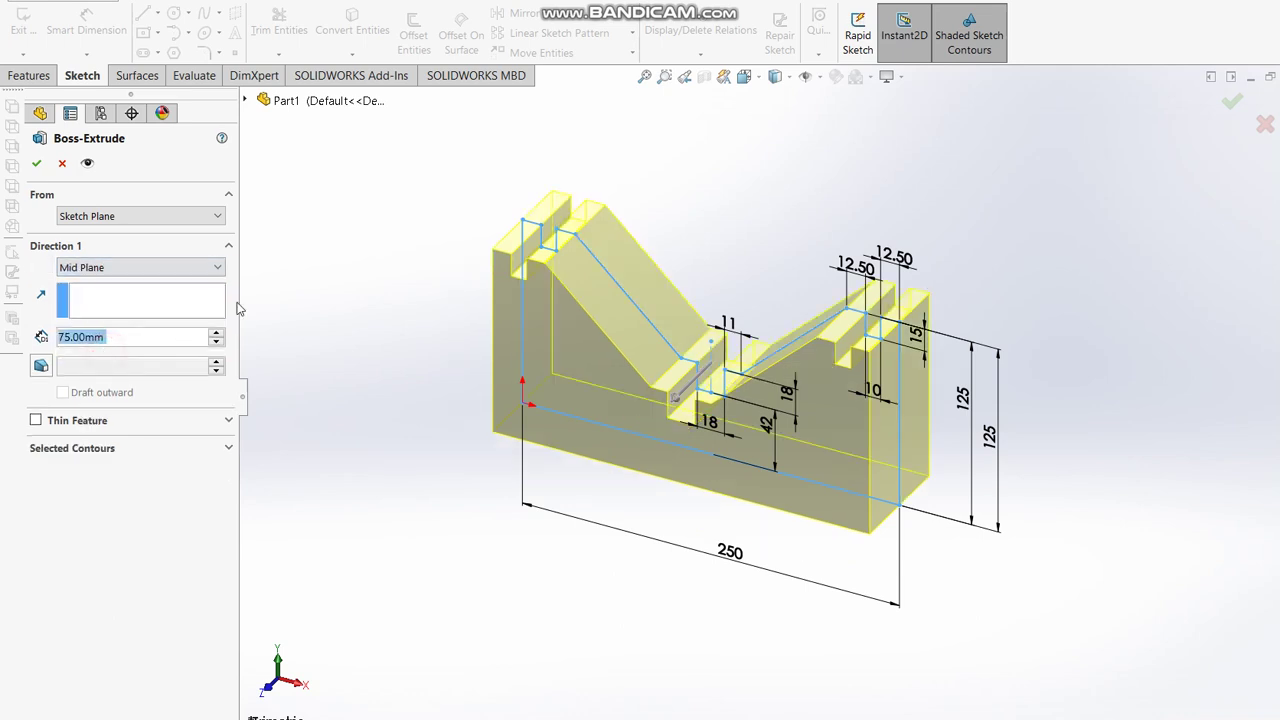
pyautogui.click(1232, 101)
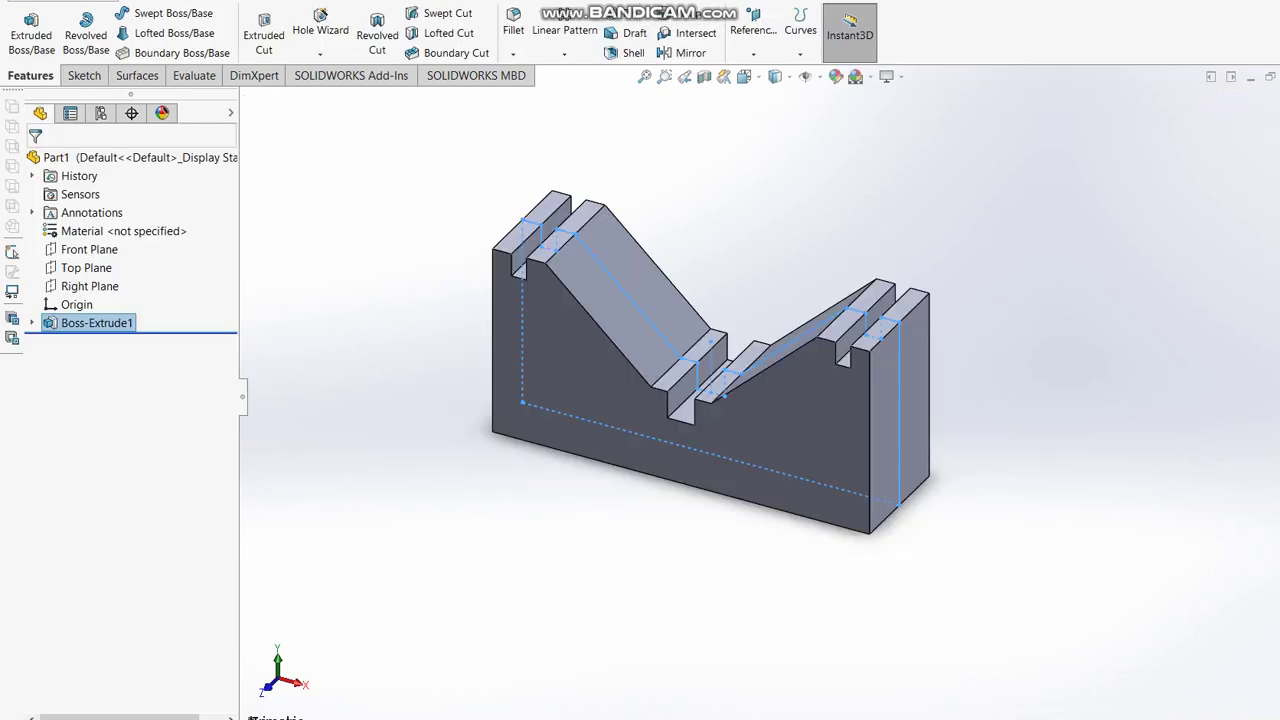
pyautogui.hotkey('alt', 'Tab')
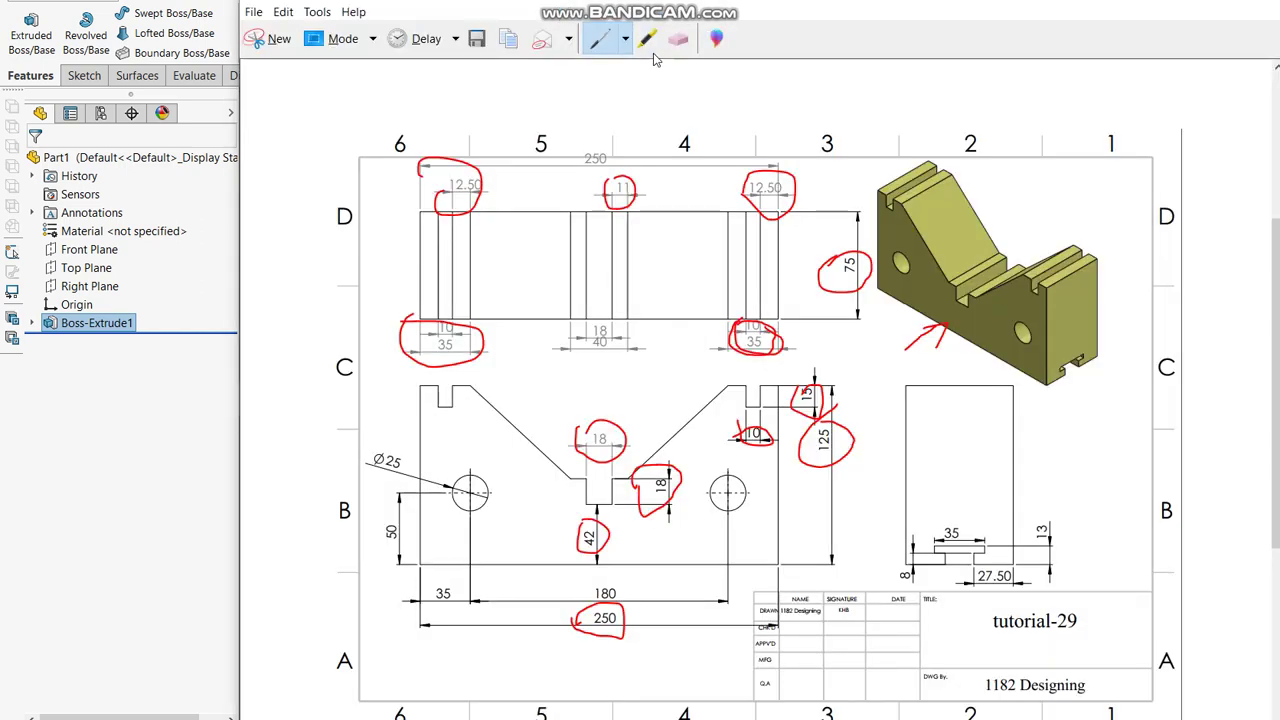
# - Switch to the blue pen and mark both holes on the drawing's 3D view
pyautogui.click(629, 38)
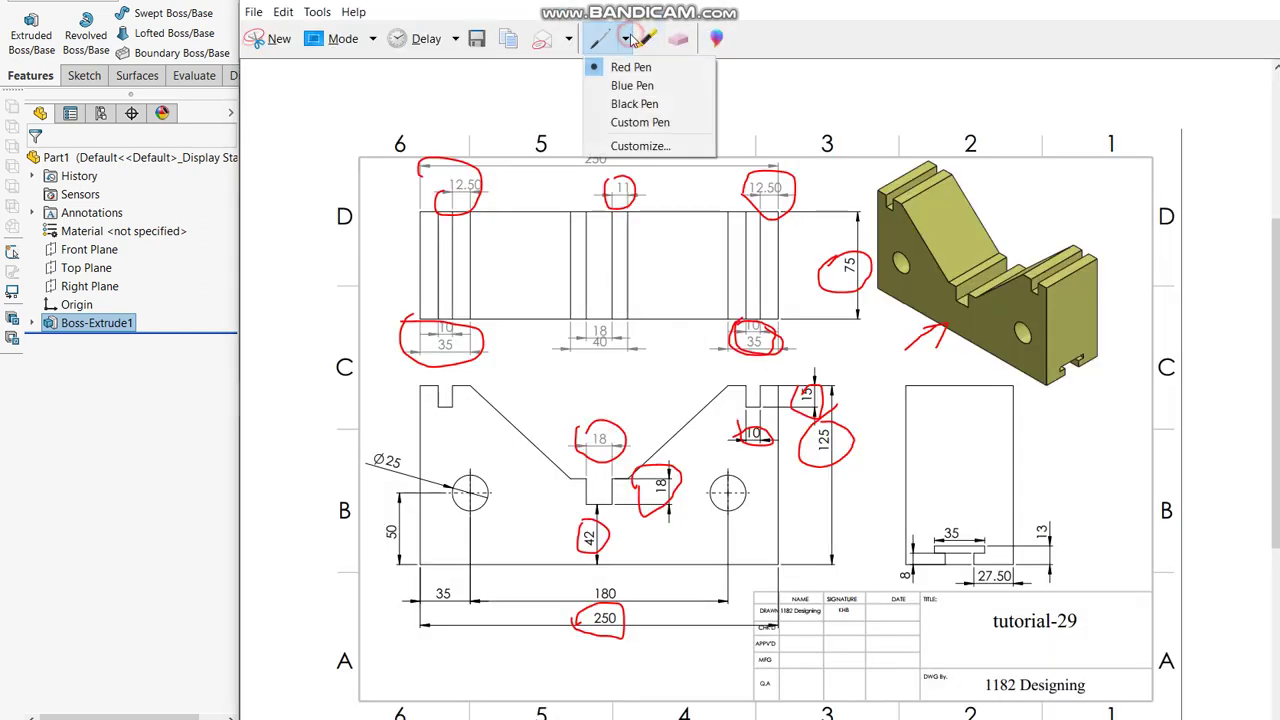
pyautogui.click(632, 85)
pyautogui.moveTo(957, 357); pyautogui.dragTo(1016, 338)
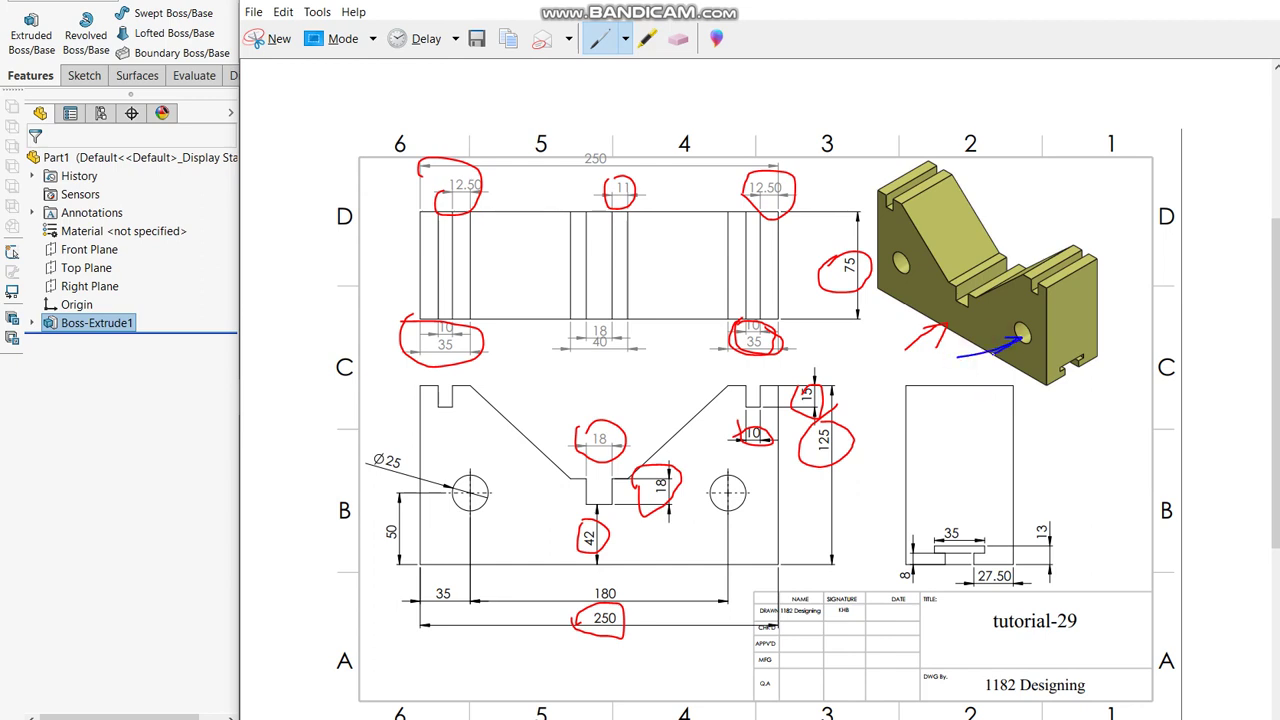
pyautogui.moveTo(871, 322); pyautogui.dragTo(906, 267)
# - Circle the Ø25 label, the 50 and 35 hole positions and the 180 spacing in blue
pyautogui.moveTo(452, 475); pyautogui.dragTo(452, 515)
pyautogui.moveTo(377, 440); pyautogui.dragTo(382, 518)
pyautogui.moveTo(432, 583); pyautogui.dragTo(433, 612)
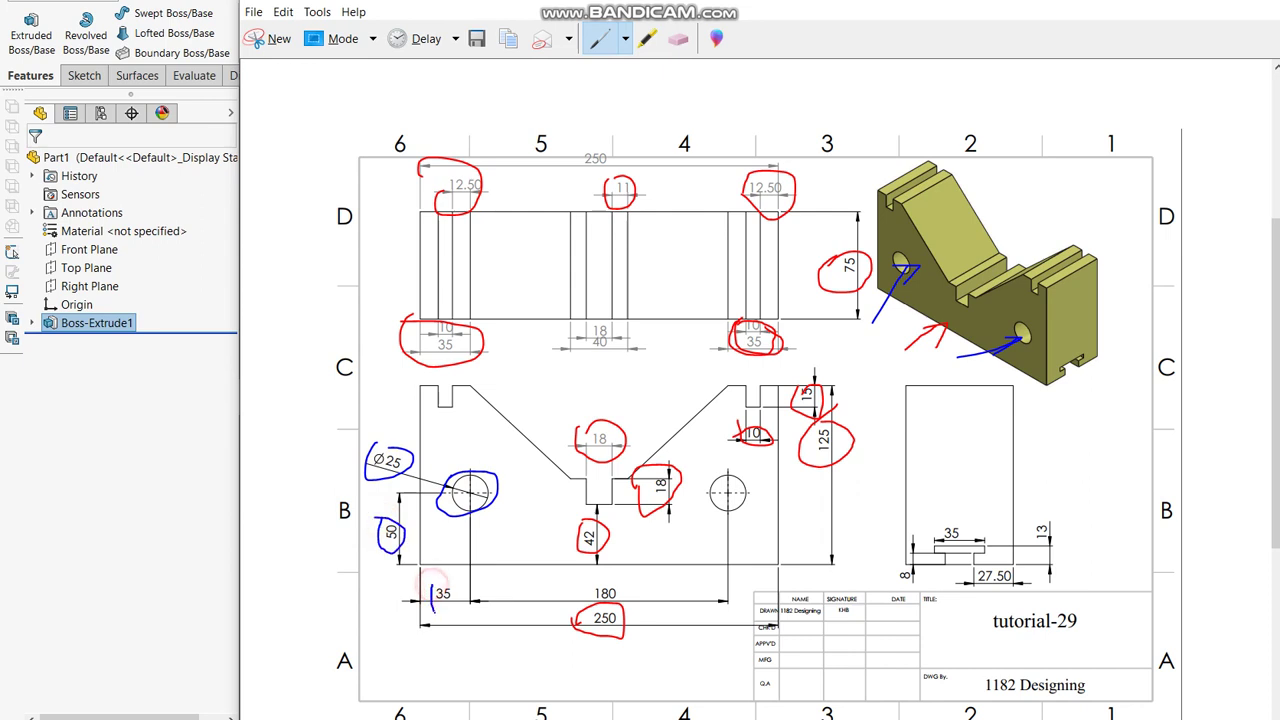
pyautogui.moveTo(596, 583); pyautogui.dragTo(638, 610)
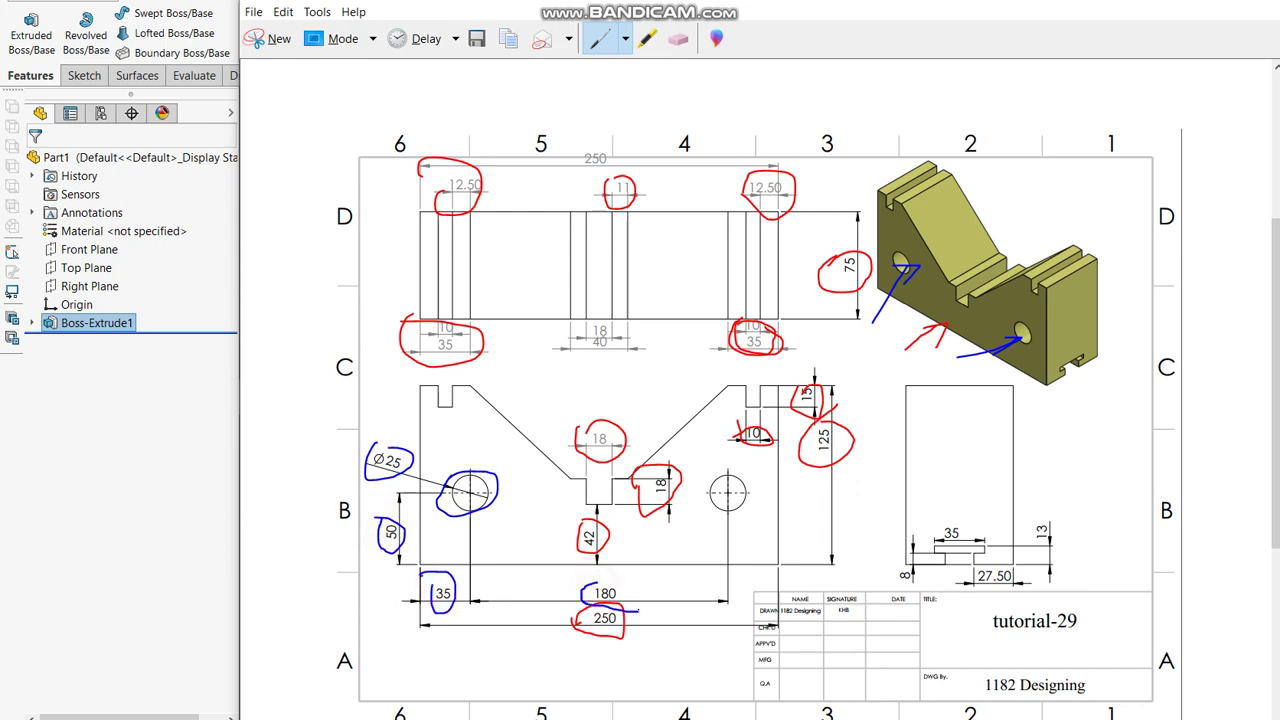
pyautogui.click(165, 580)
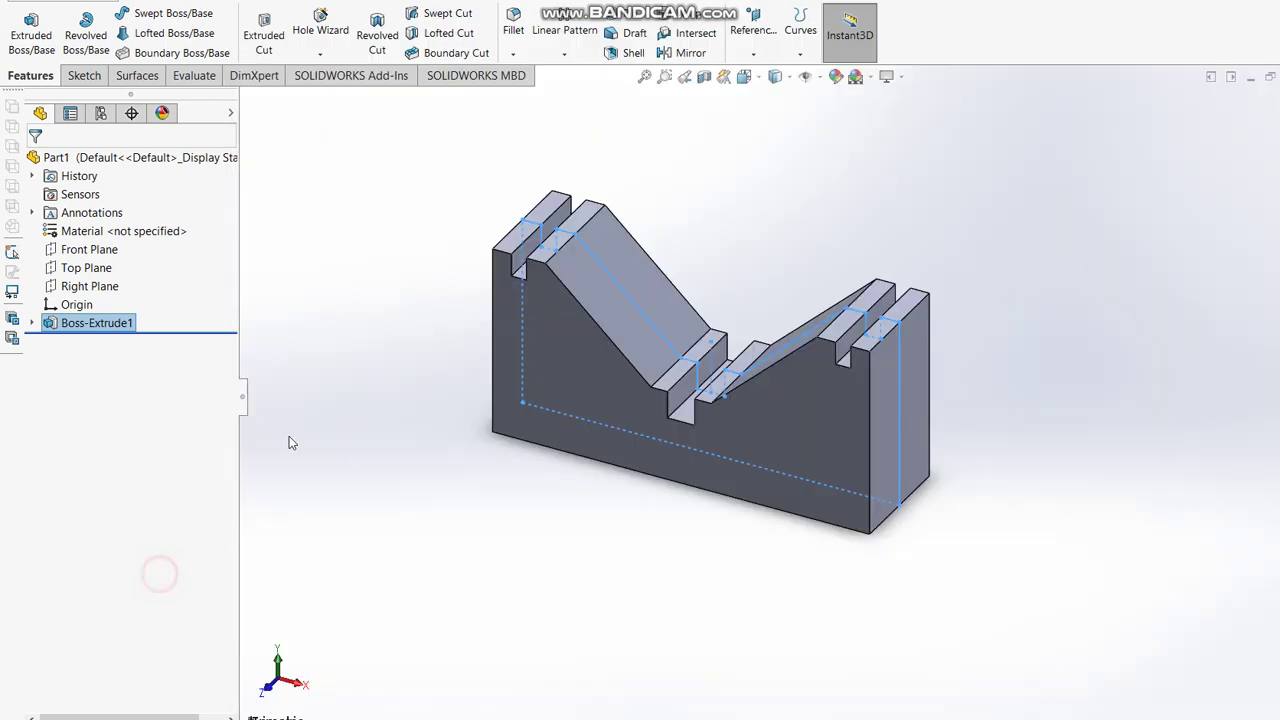
# - Start a cut sketch on the front face and draw a circle for the hole
pyautogui.click(264, 30)
pyautogui.click(559, 336)
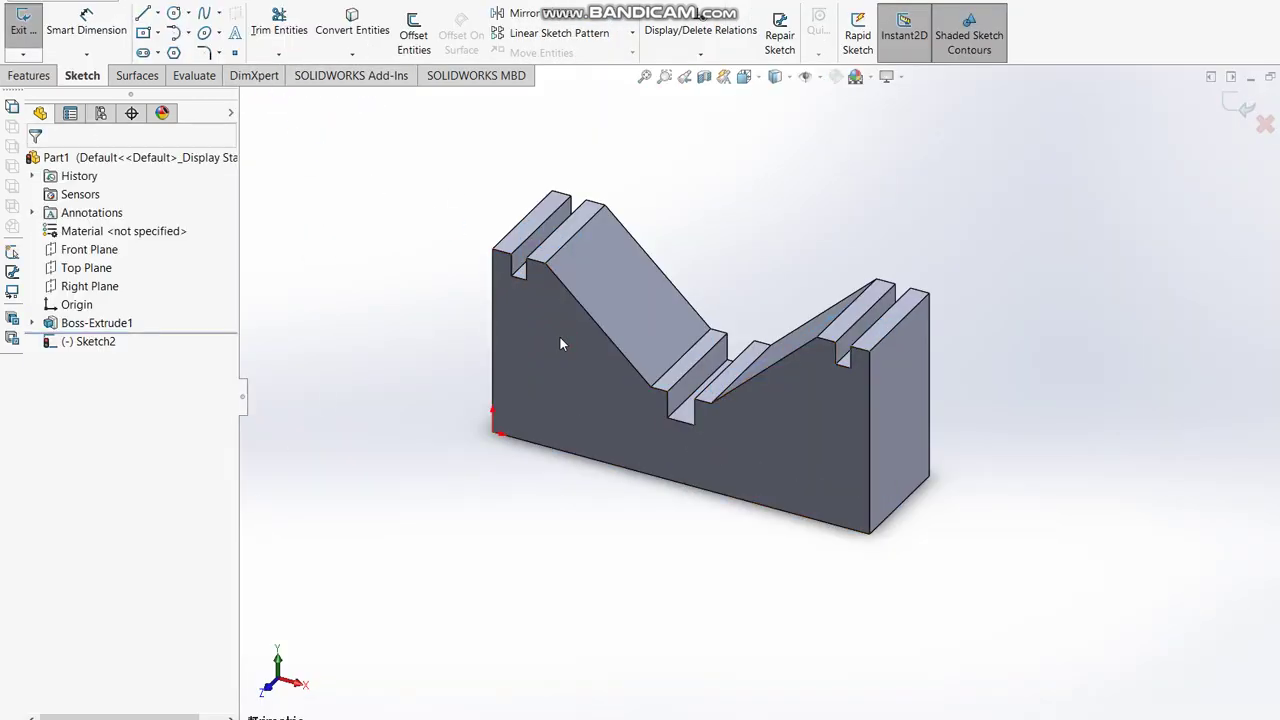
pyautogui.click(174, 13)
pyautogui.click(509, 437)
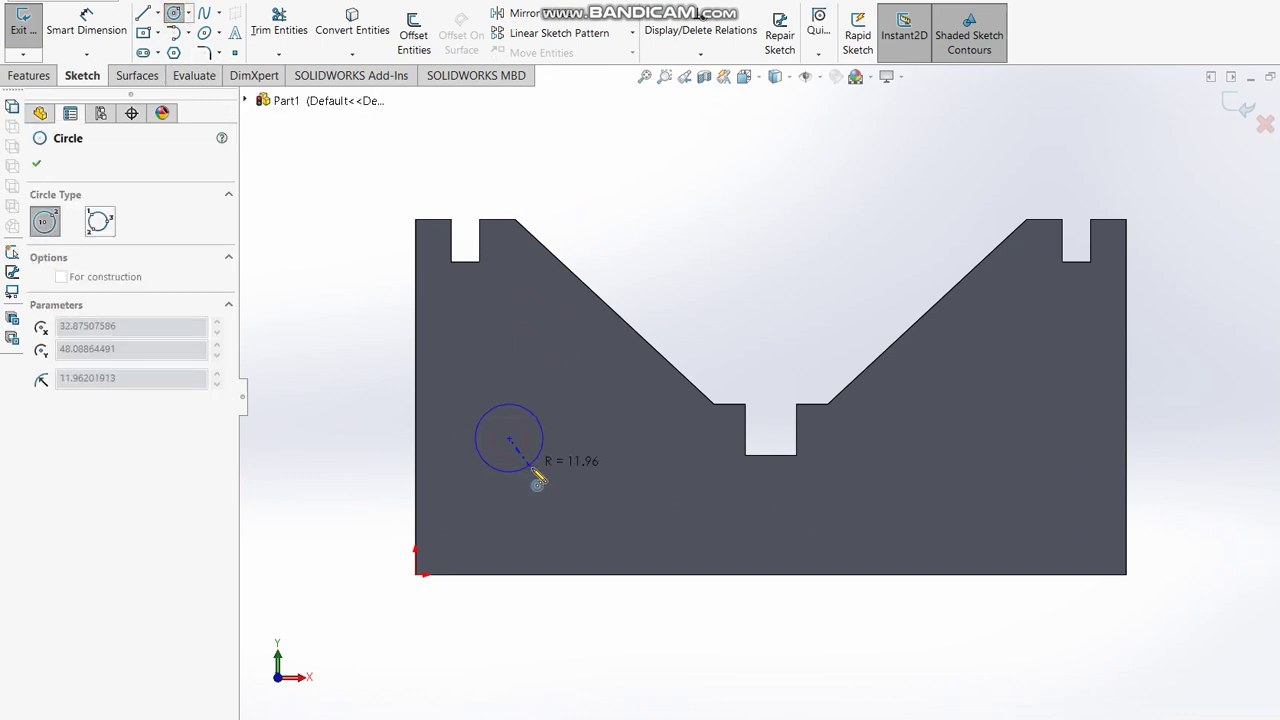
pyautogui.click(531, 476)
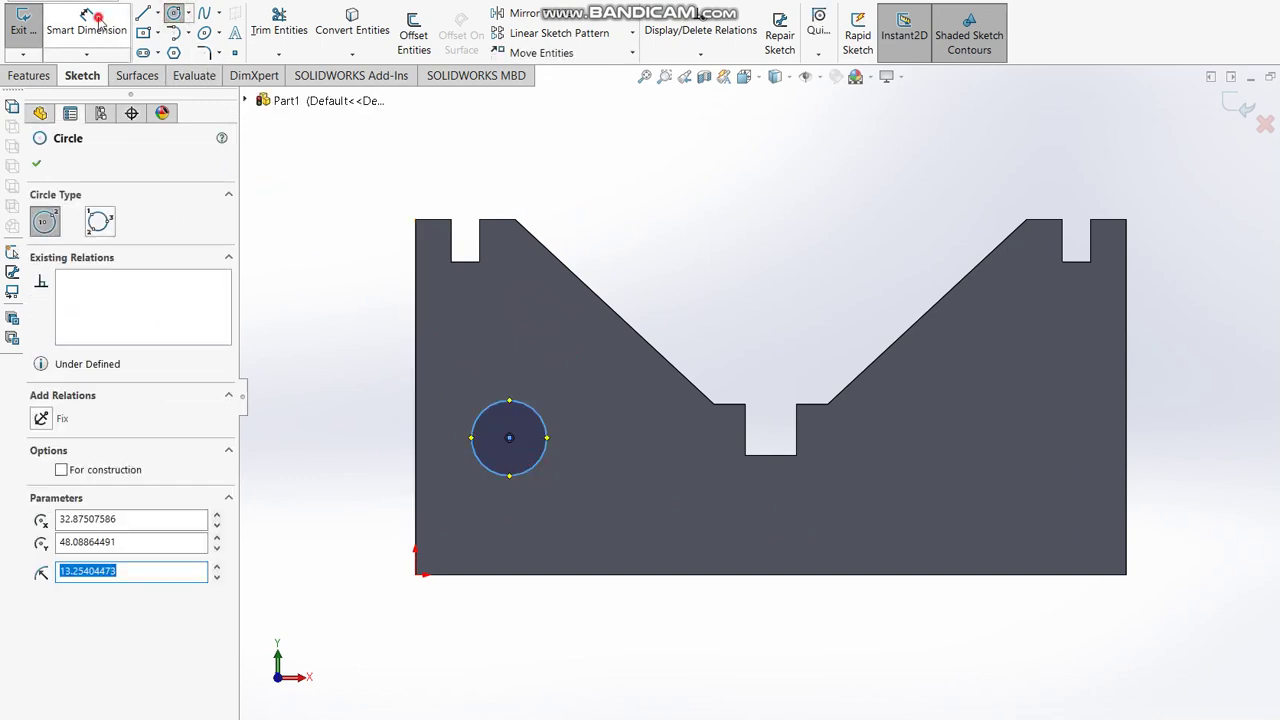
# - Dimension the circle to Ø25 and place its centre 50 mm above the bottom edge
pyautogui.click(97, 18)
pyautogui.click(531, 408)
pyautogui.click(330, 345)
pyautogui.write('25')
pyautogui.press('Return')
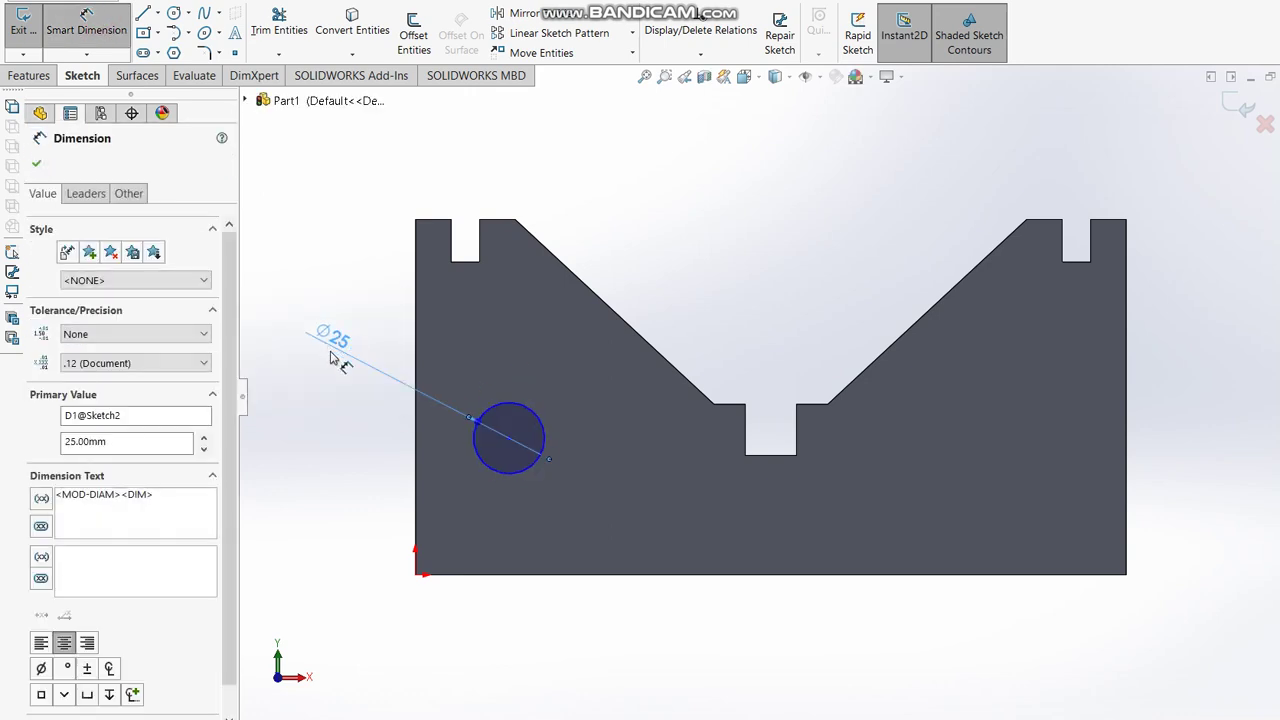
pyautogui.click(533, 470)
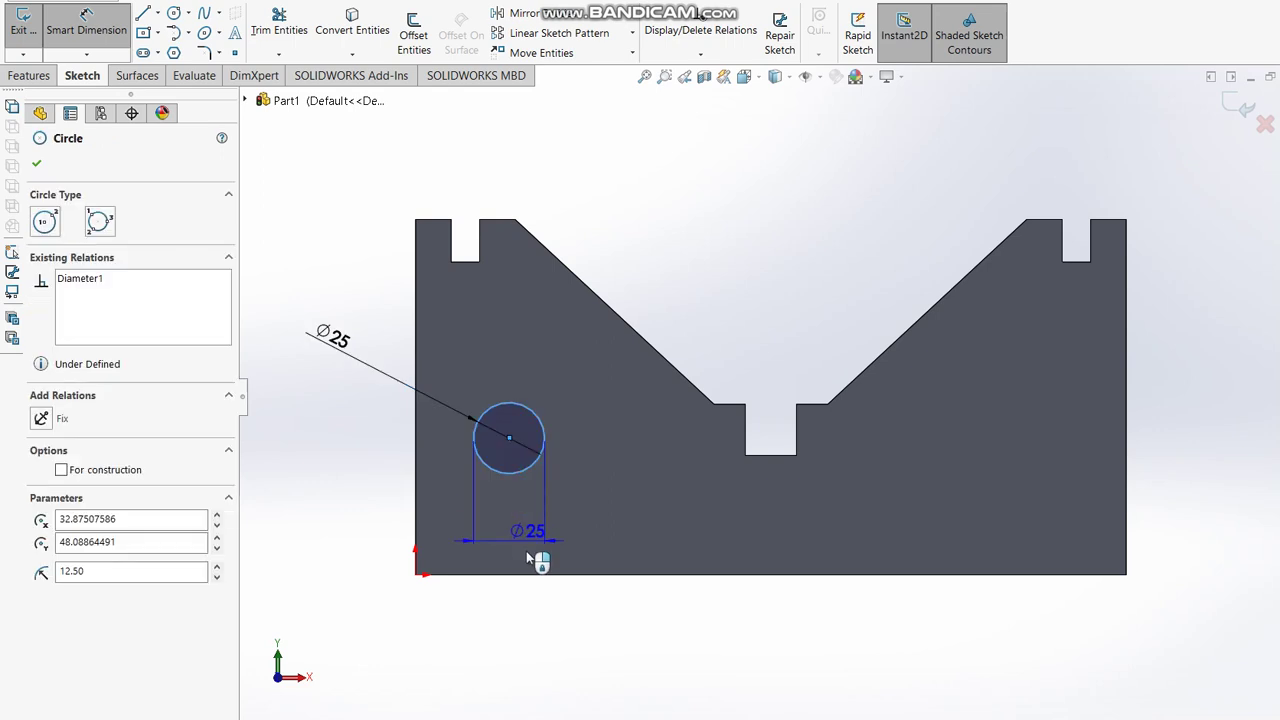
pyautogui.click(530, 574)
pyautogui.click(340, 518)
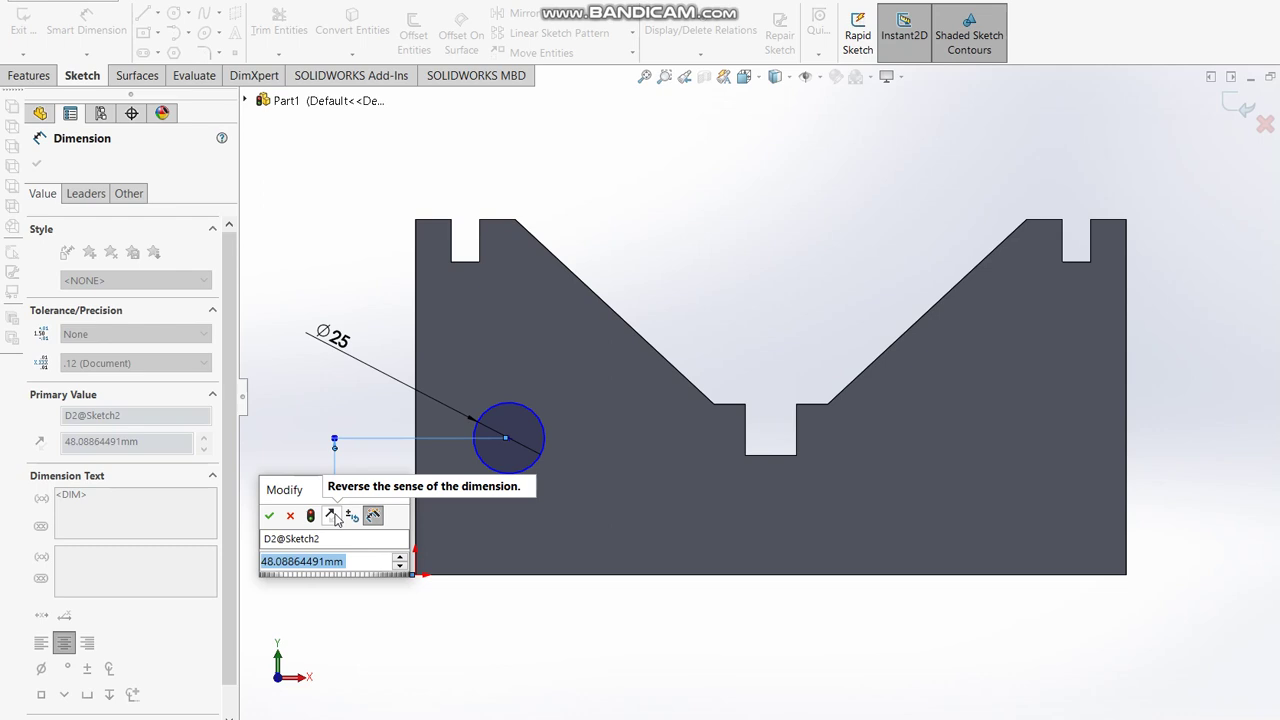
pyautogui.write('50')
pyautogui.press('Return')
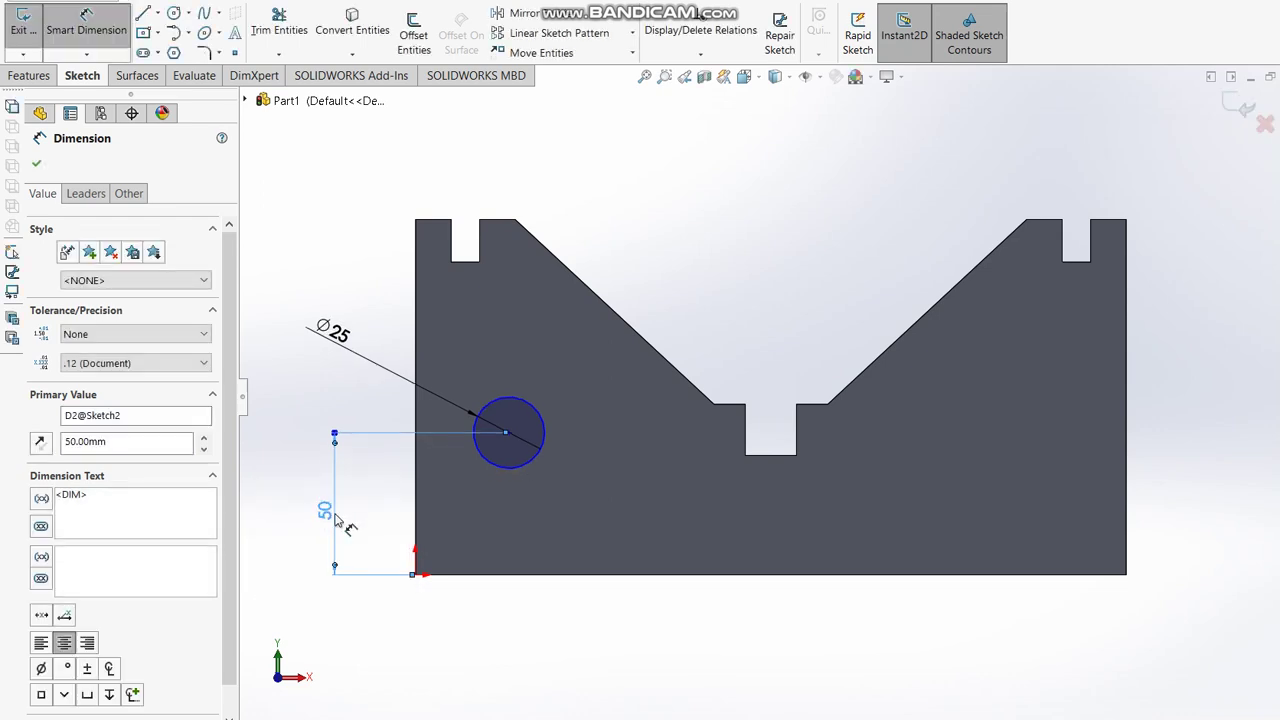
# - Locate the circle centre 35 mm from the left edge
pyautogui.click(520, 469)
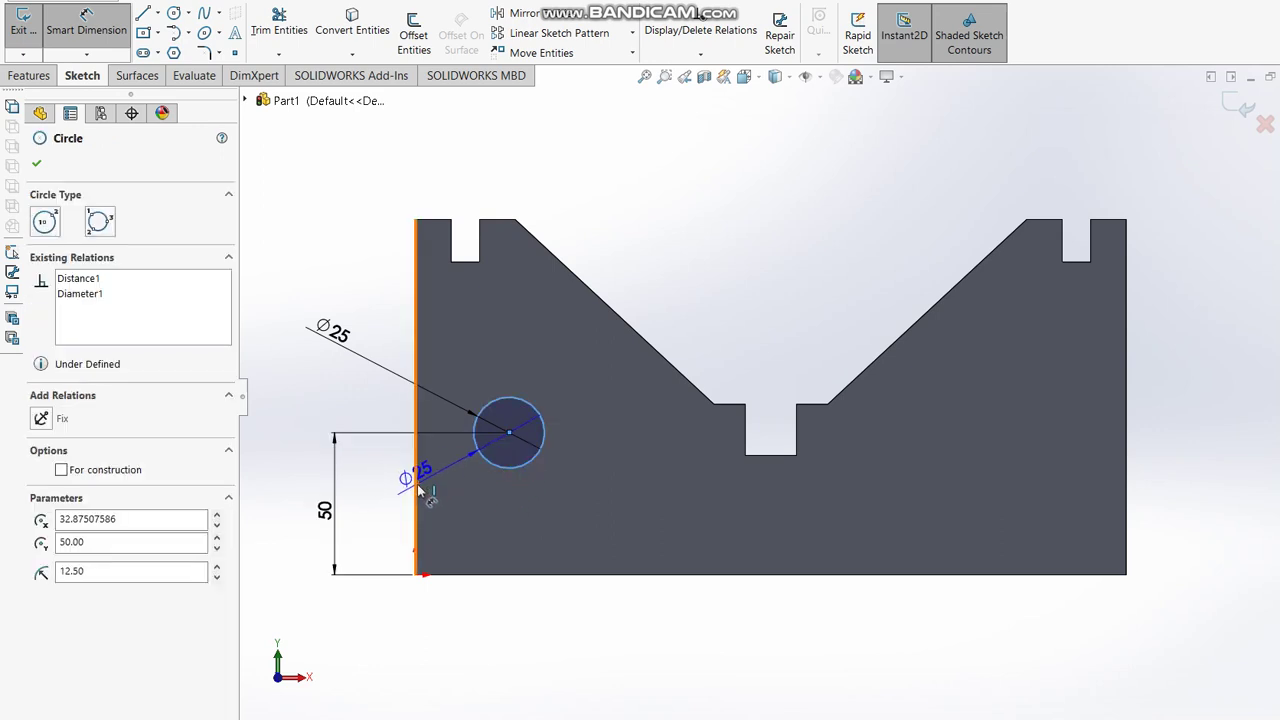
pyautogui.click(415, 486)
pyautogui.click(460, 622)
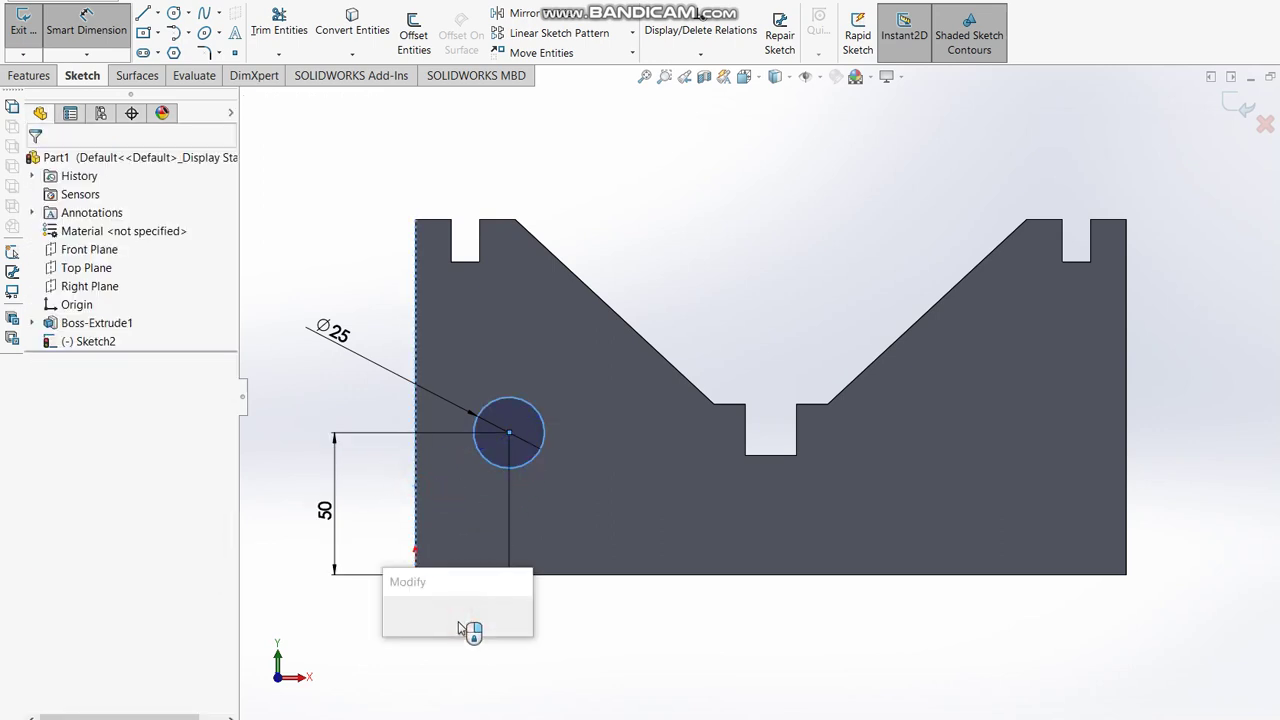
pyautogui.write('35')
pyautogui.press('Return')
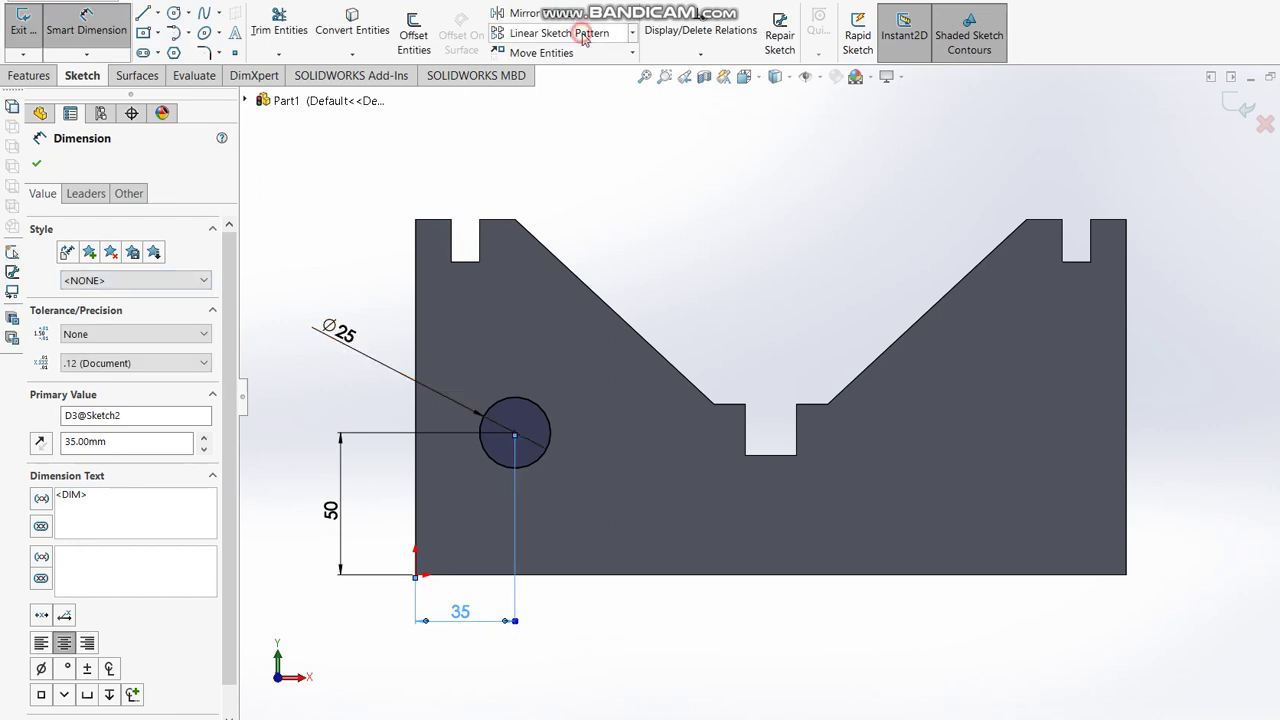
pyautogui.click(551, 431)
# - Linear-pattern the Ø25 circle along X with 180 mm spacing for a second hole
pyautogui.click(268, 352)
pyautogui.click(36, 163)
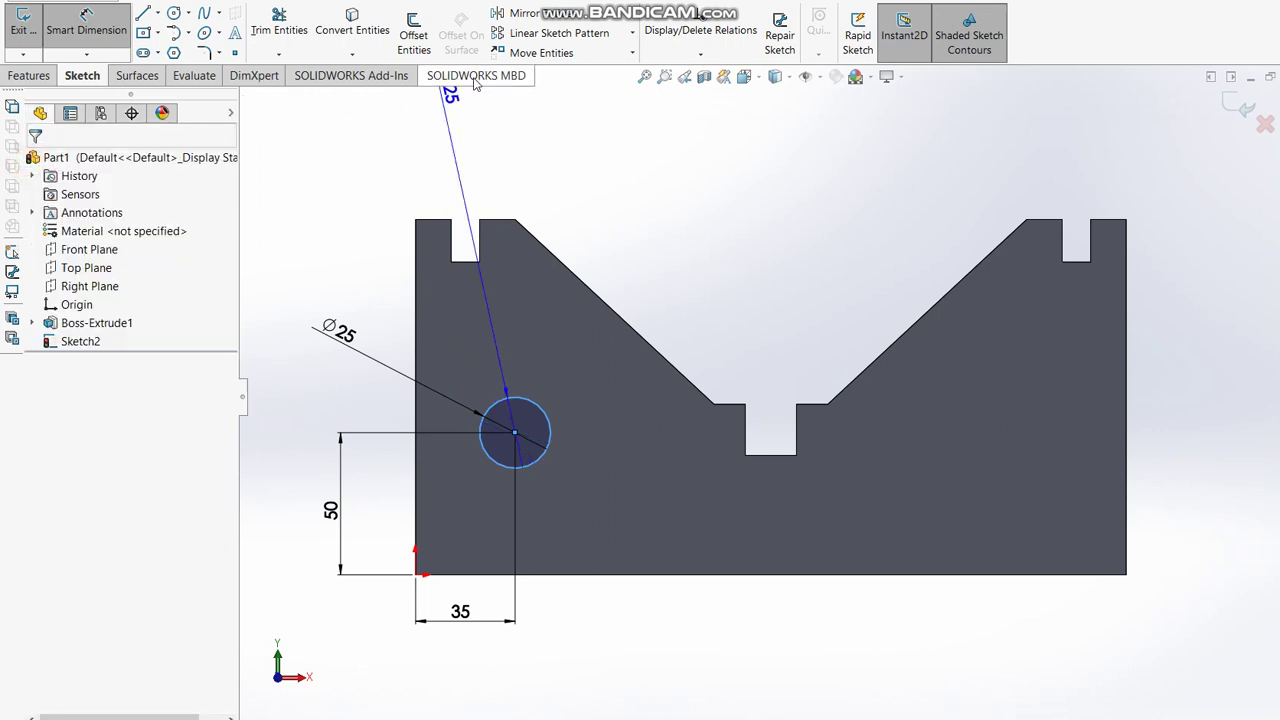
pyautogui.click(541, 33)
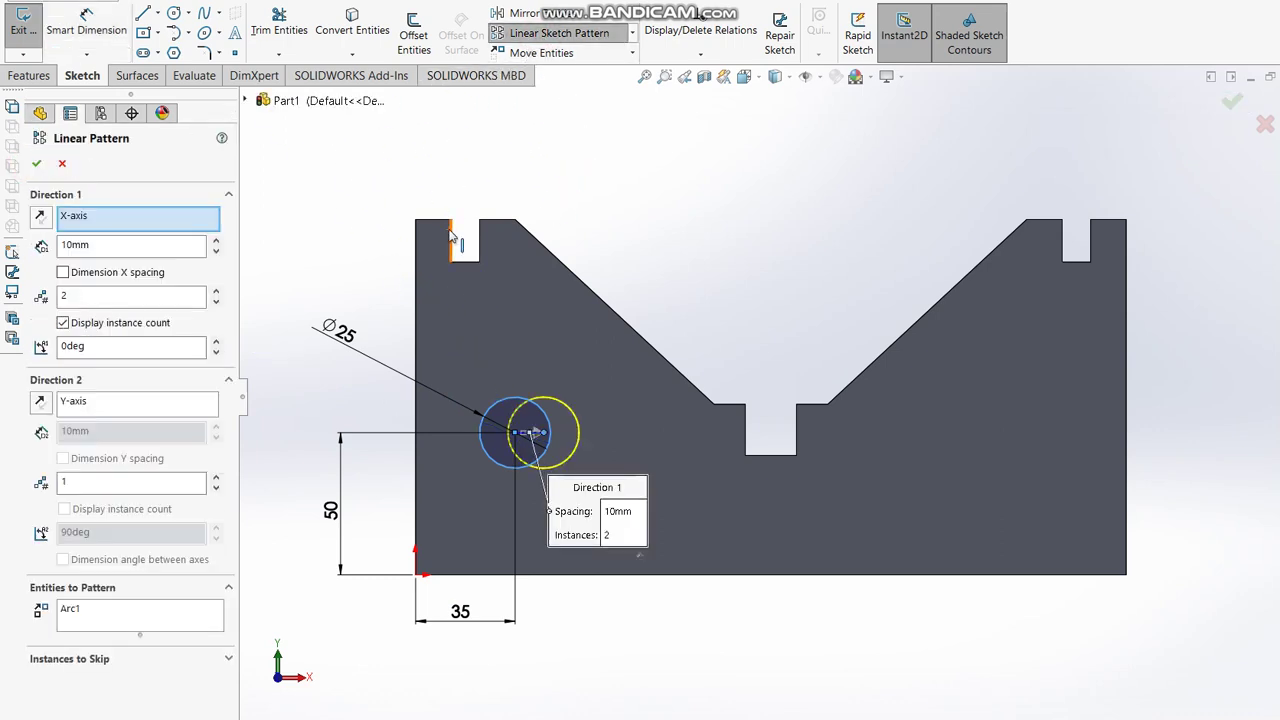
pyautogui.click(138, 240)
pyautogui.moveTo(138, 240); pyautogui.dragTo(3, 234)
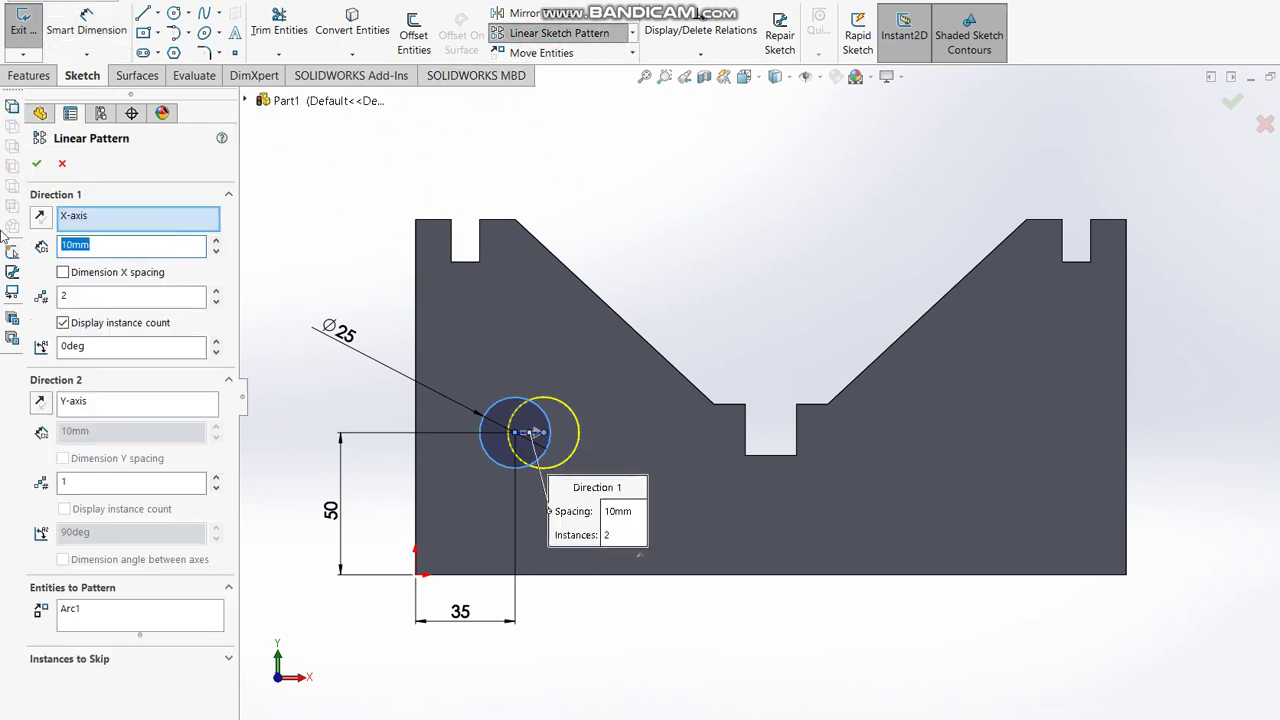
pyautogui.write('18')
pyautogui.write('0')
pyautogui.press('Return')
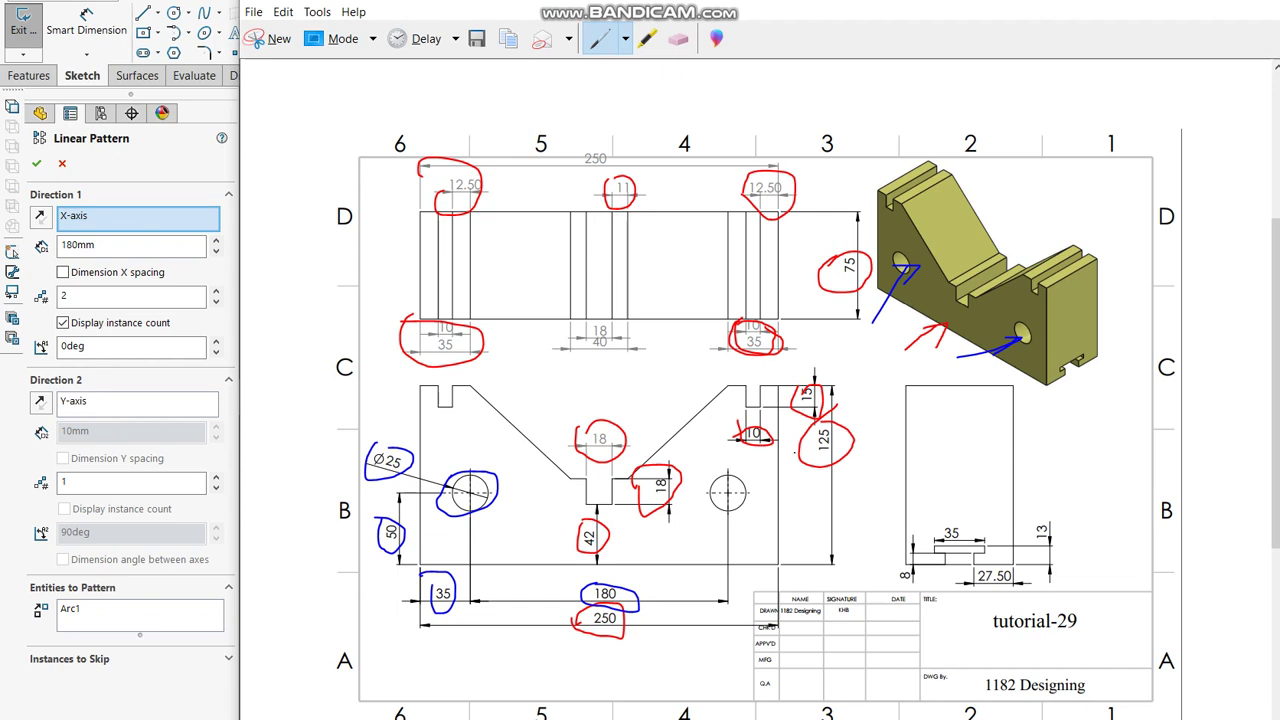
pyautogui.moveTo(586, 580); pyautogui.dragTo(580, 586)
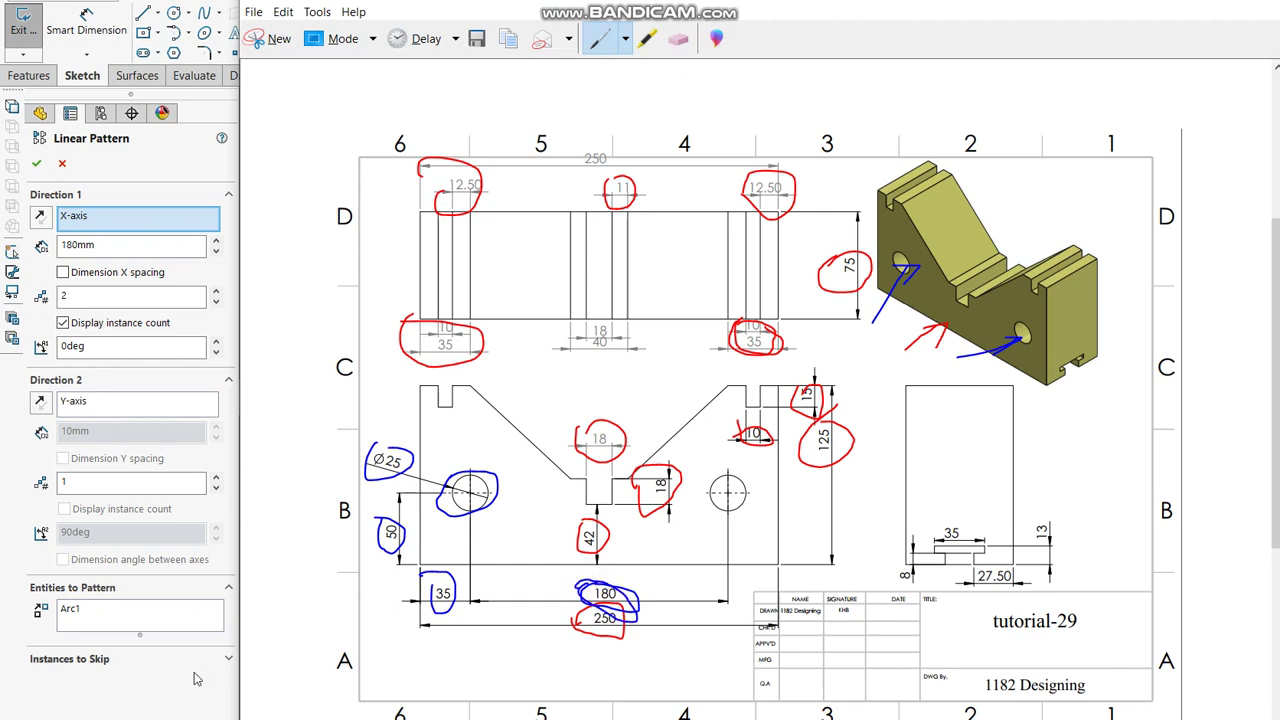
pyautogui.click(140, 678)
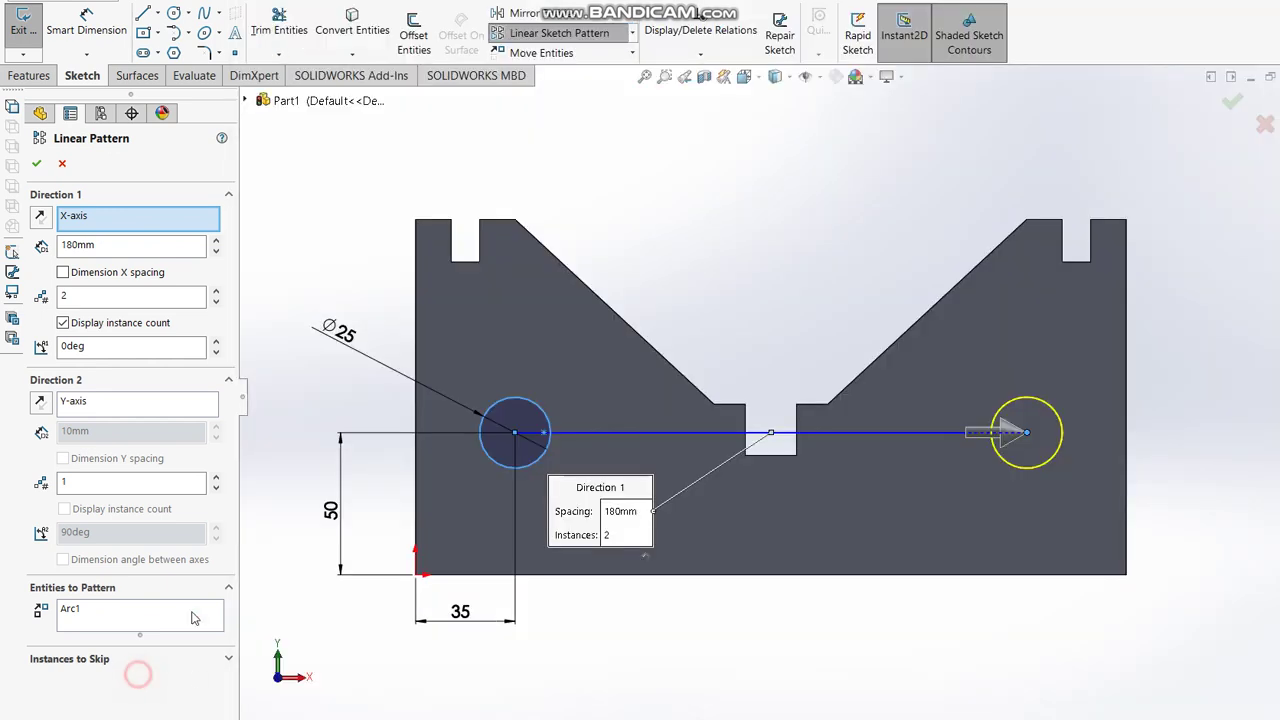
pyautogui.click(37, 164)
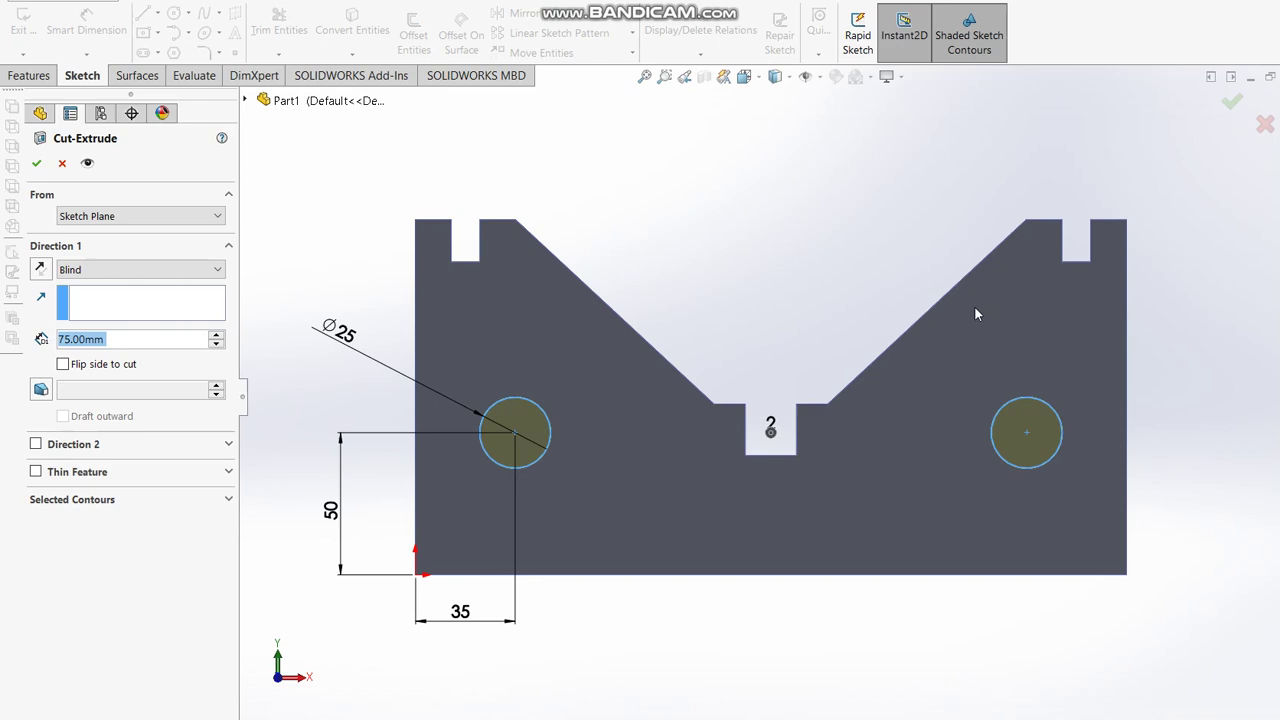
# - Cut both Ø25 holes with Up To Surface ending at the back face
pyautogui.moveTo(807, 281); pyautogui.dragTo(324, 288, button='middle')
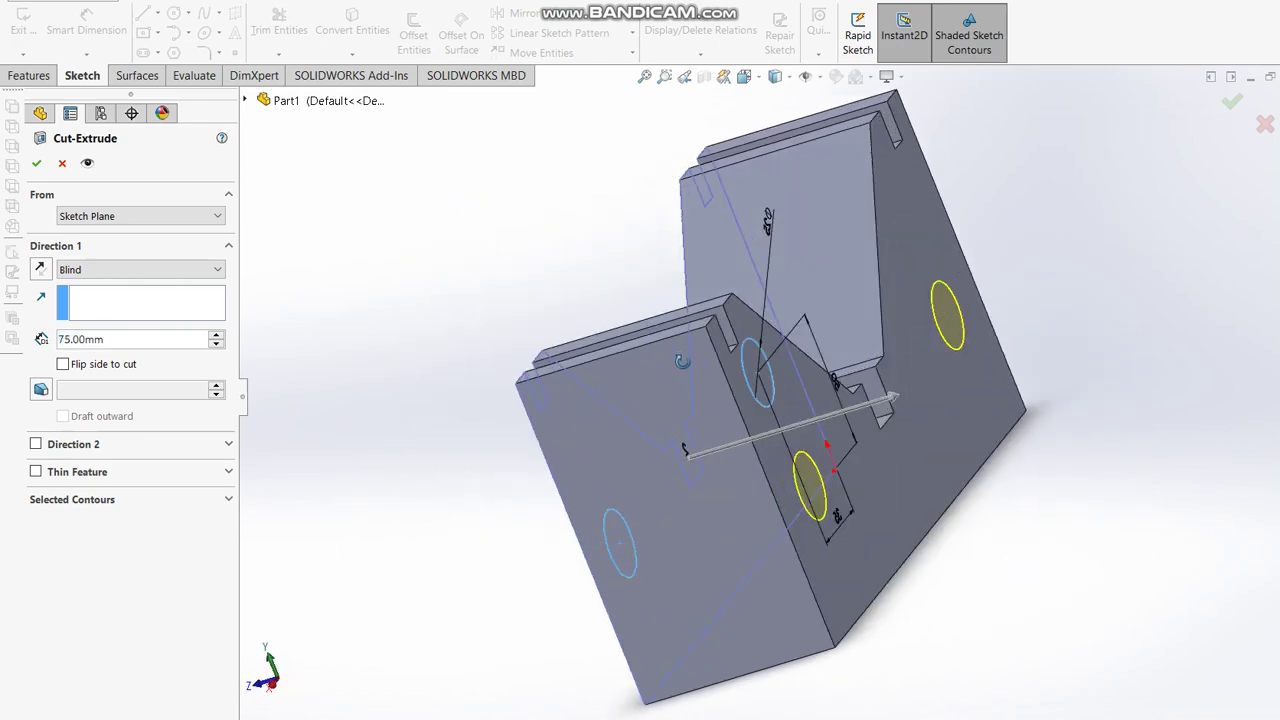
pyautogui.click(130, 270)
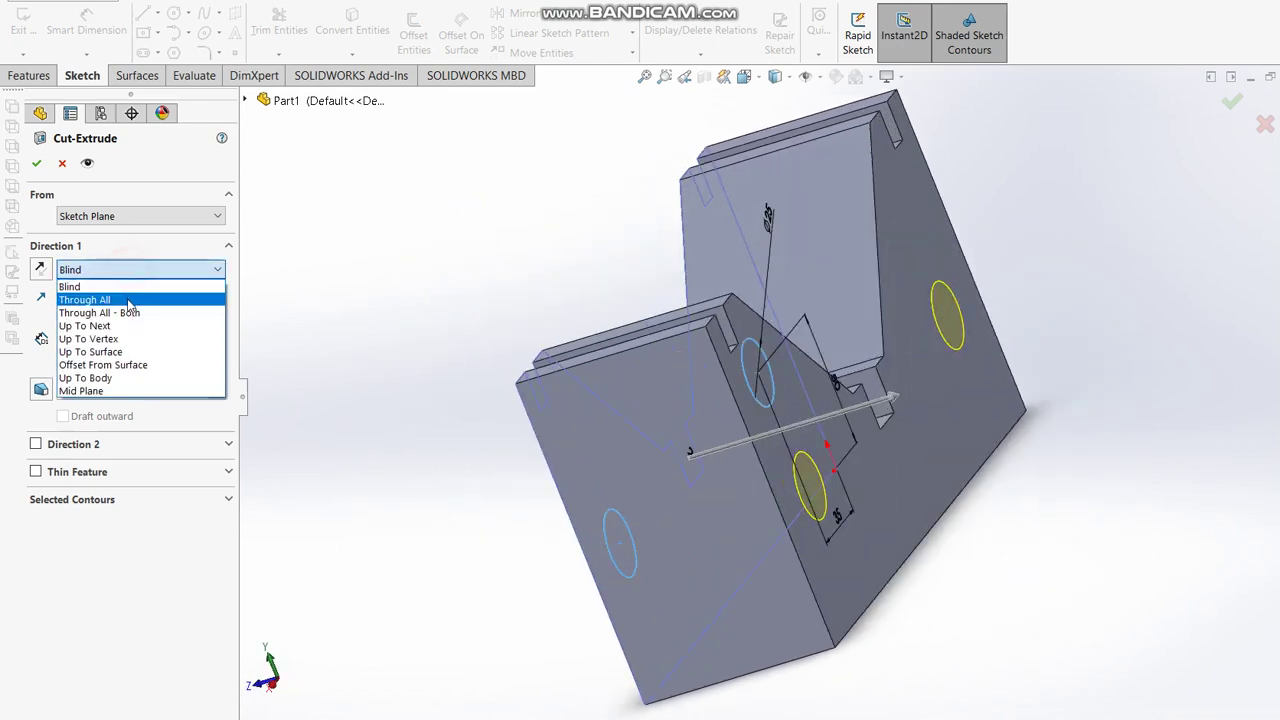
pyautogui.click(110, 349)
pyautogui.click(925, 254)
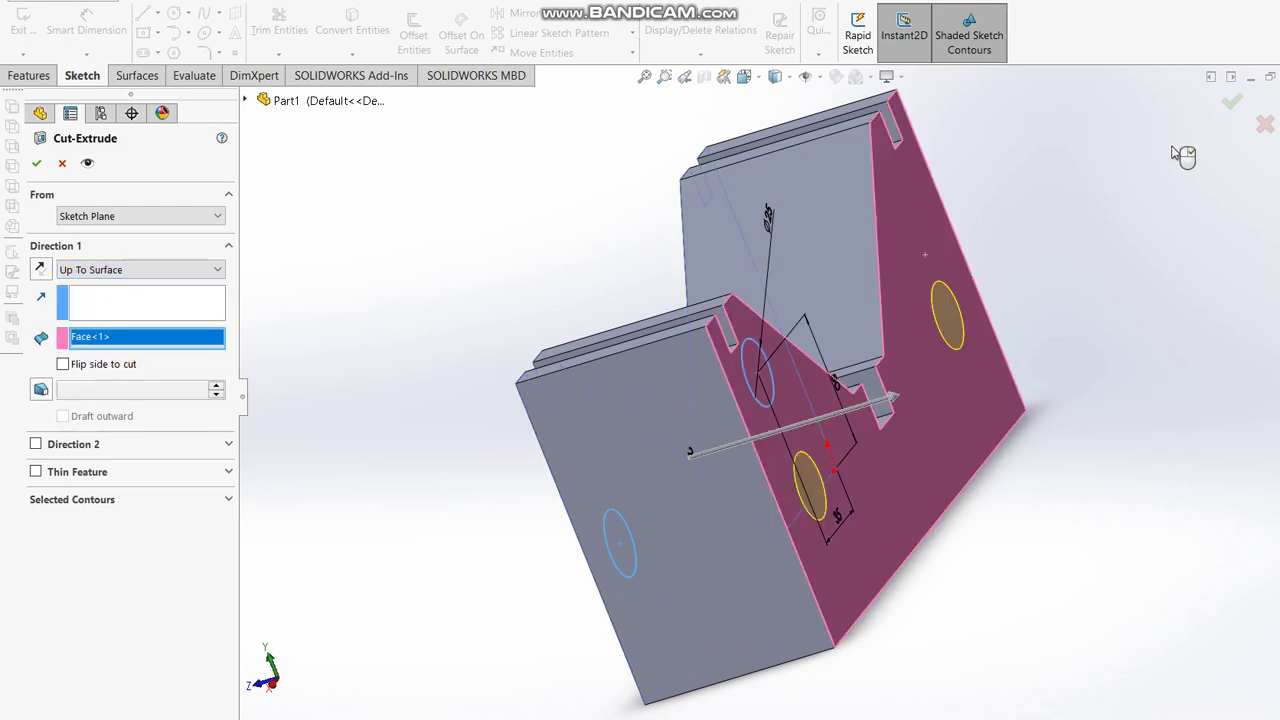
pyautogui.click(1230, 105)
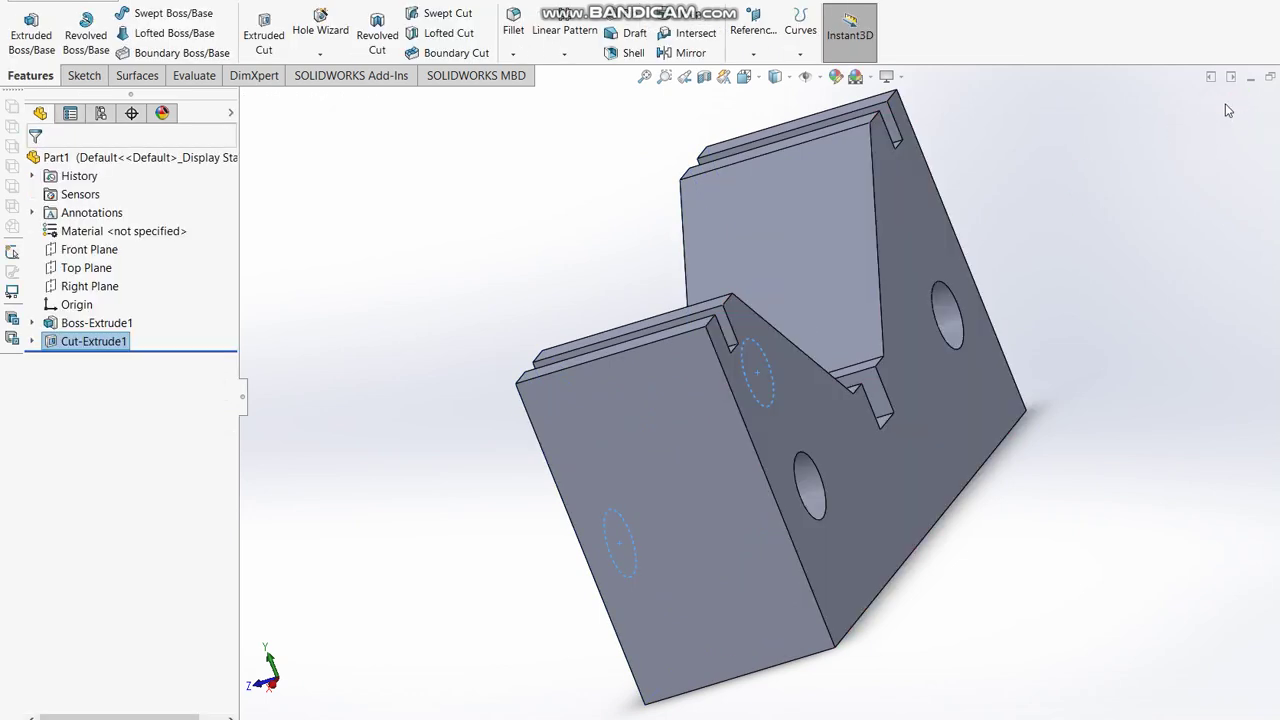
pyautogui.moveTo(1002, 217); pyautogui.dragTo(1085, 177, button='middle')
pyautogui.click(1086, 186)
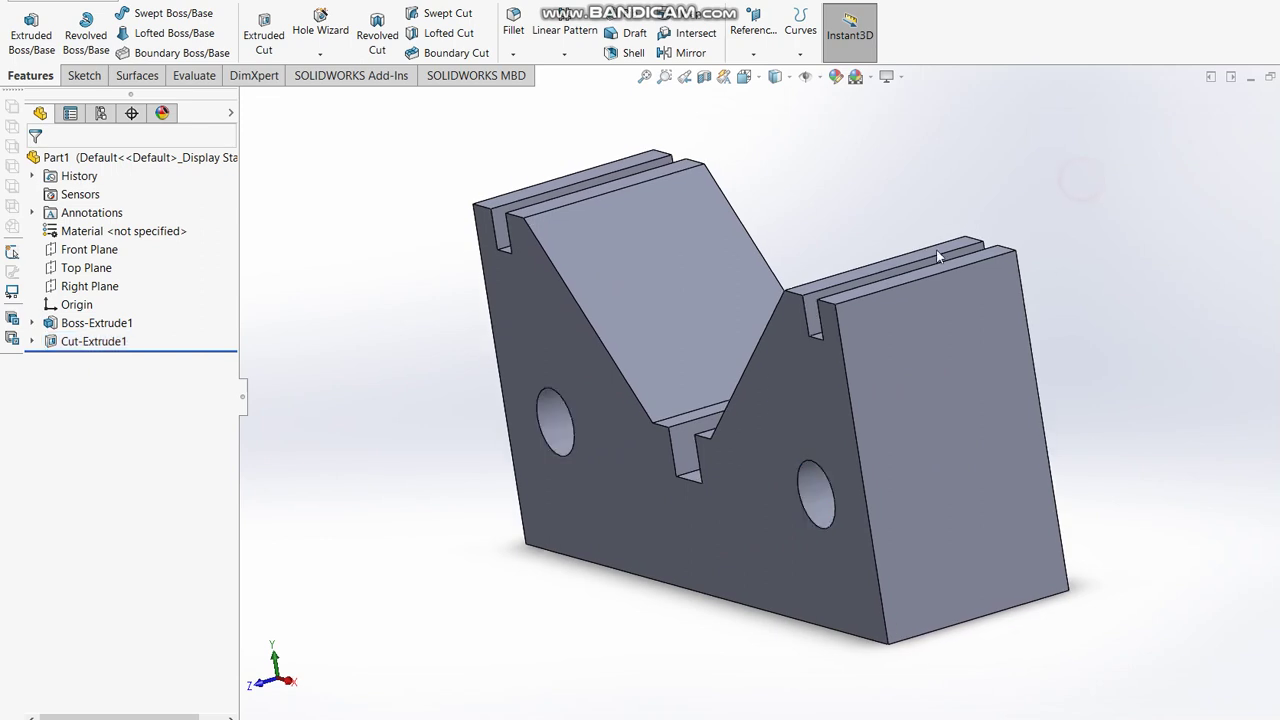
pyautogui.hotkey('alt', 'Tab')
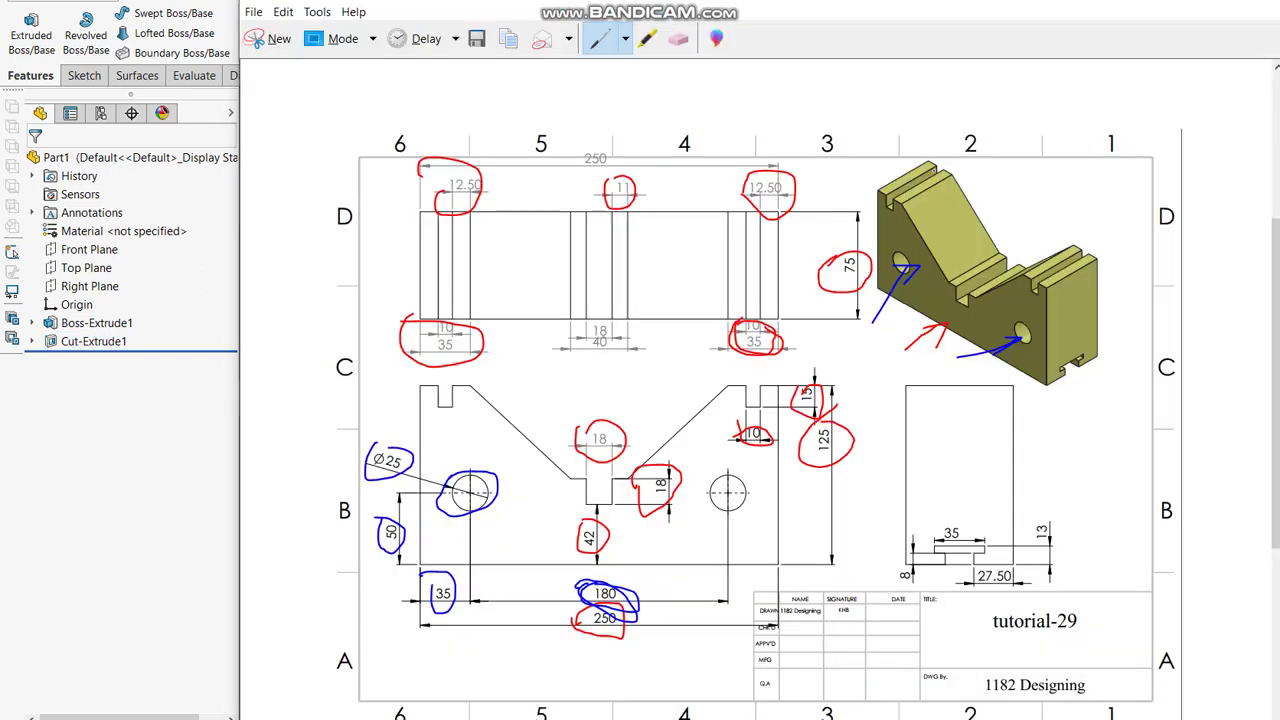
# - With a custom green pen, mark the bottom slot and its 35, 27.50, 13 and 8 dimensions
pyautogui.click(625, 40)
pyautogui.click(637, 122)
pyautogui.moveTo(1094, 405); pyautogui.dragTo(1069, 368)
pyautogui.moveTo(891, 498)
pyautogui.mouseDown()
pyautogui.moveTo(887, 546)
pyautogui.moveTo(993, 576)
pyautogui.moveTo(972, 497)
pyautogui.moveTo(872, 508)
pyautogui.mouseUp()
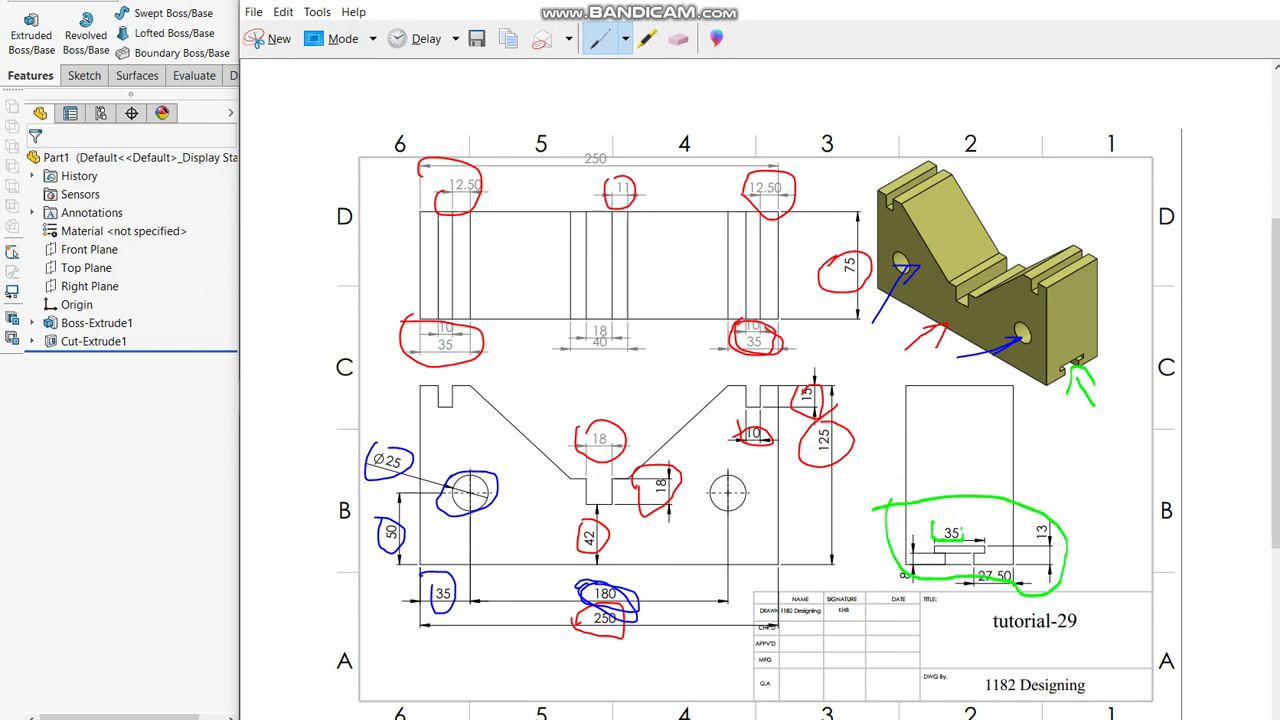
pyautogui.moveTo(1026, 520); pyautogui.dragTo(1046, 518)
pyautogui.moveTo(897, 558)
pyautogui.mouseDown()
pyautogui.moveTo(920, 590)
pyautogui.moveTo(993, 592)
pyautogui.mouseUp()
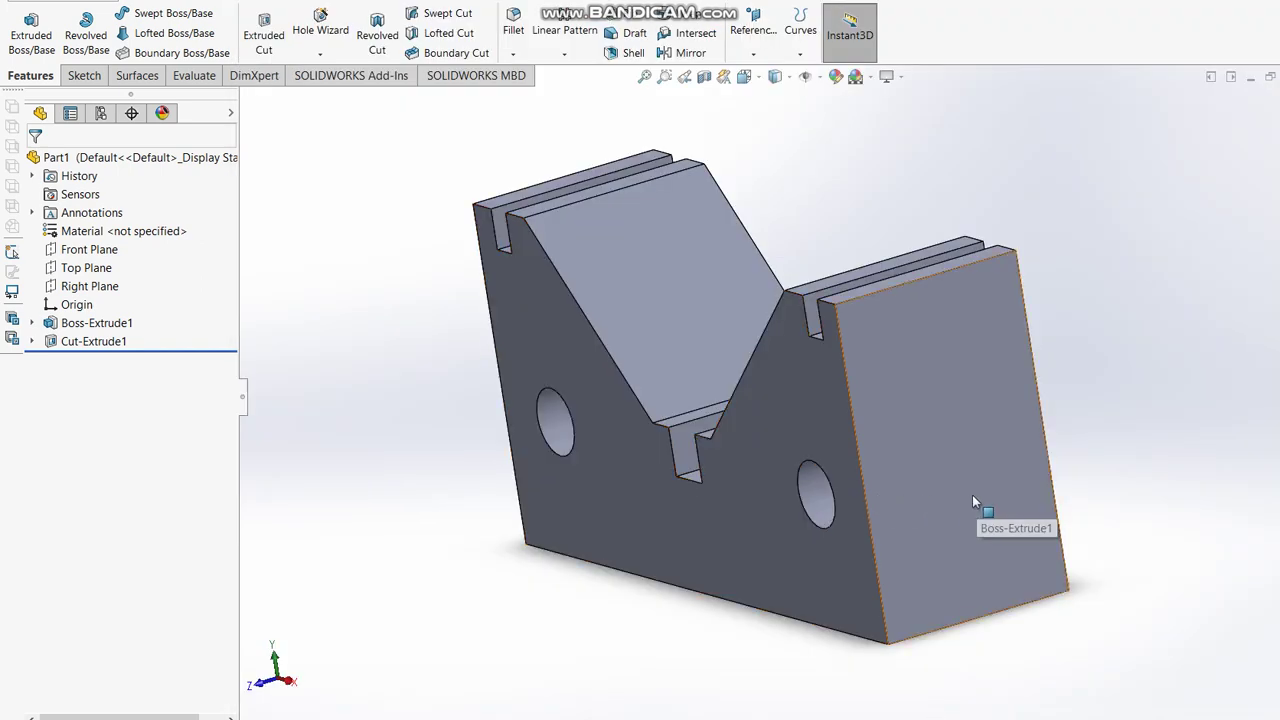
pyautogui.click(982, 478)
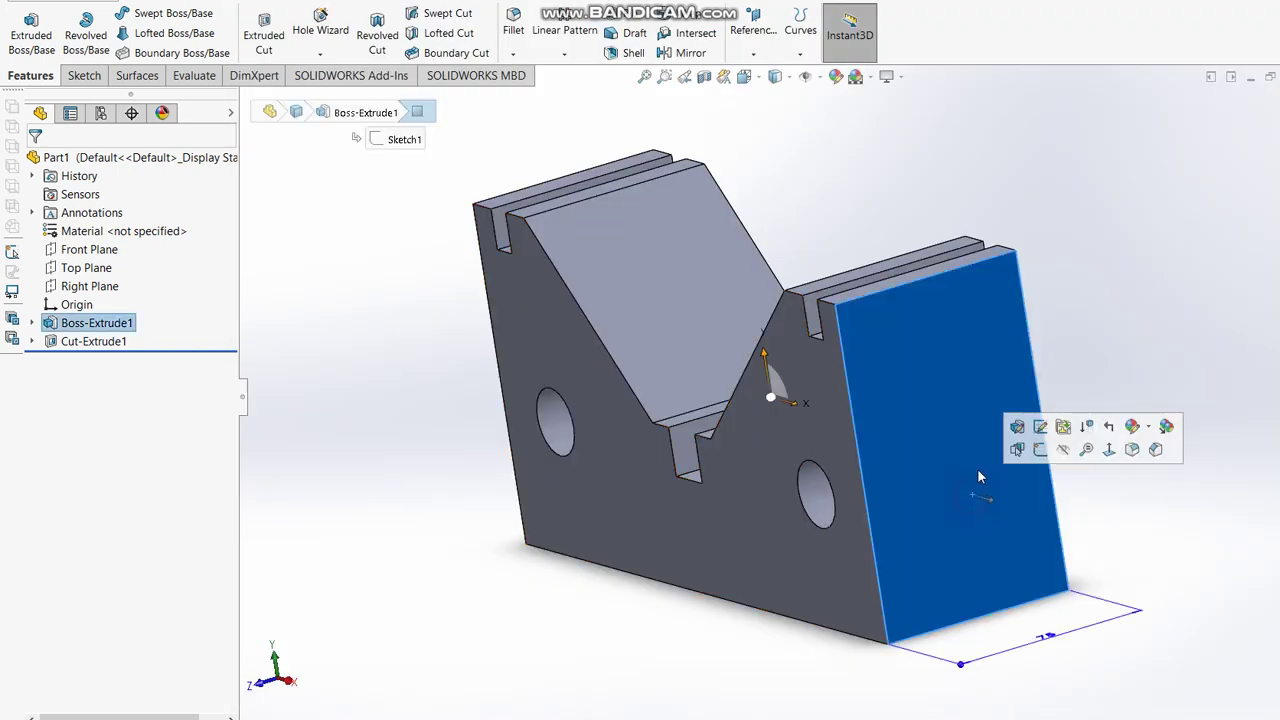
# - Sketch on the right end face, viewed normal, with a vertical centerline up from the origin
pyautogui.click(264, 30)
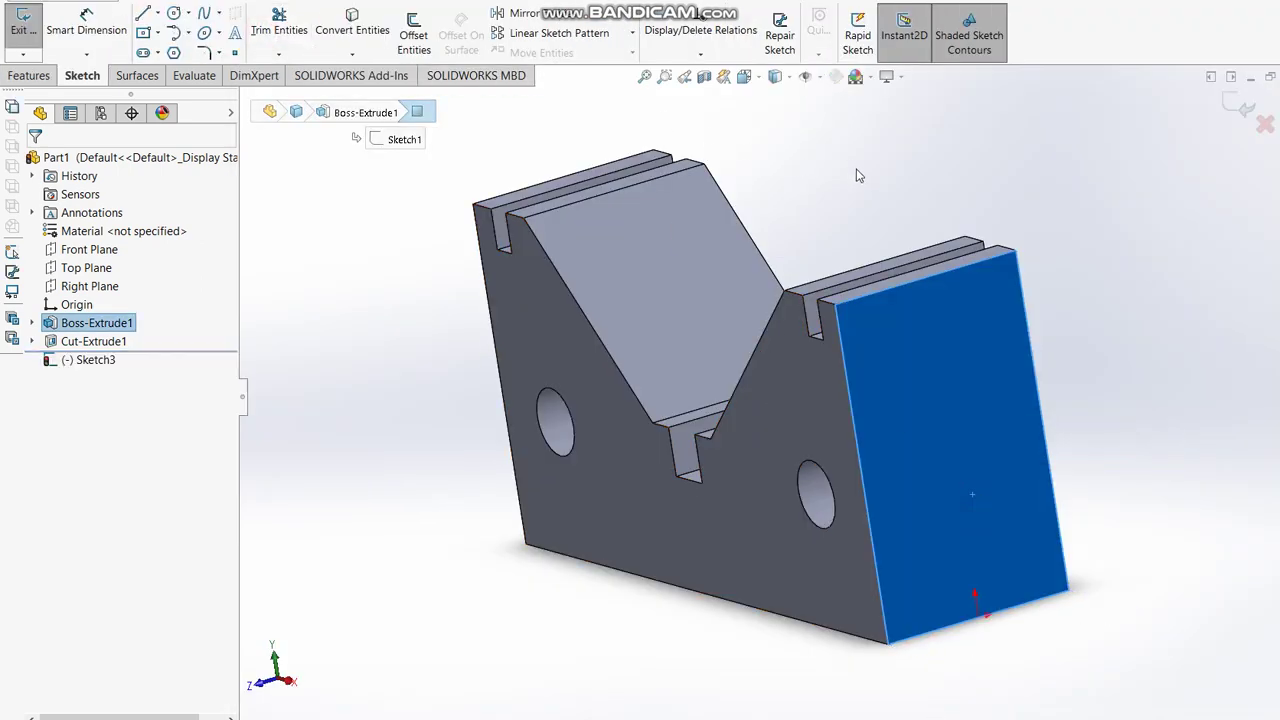
pyautogui.hotkey('ctrl', '8')
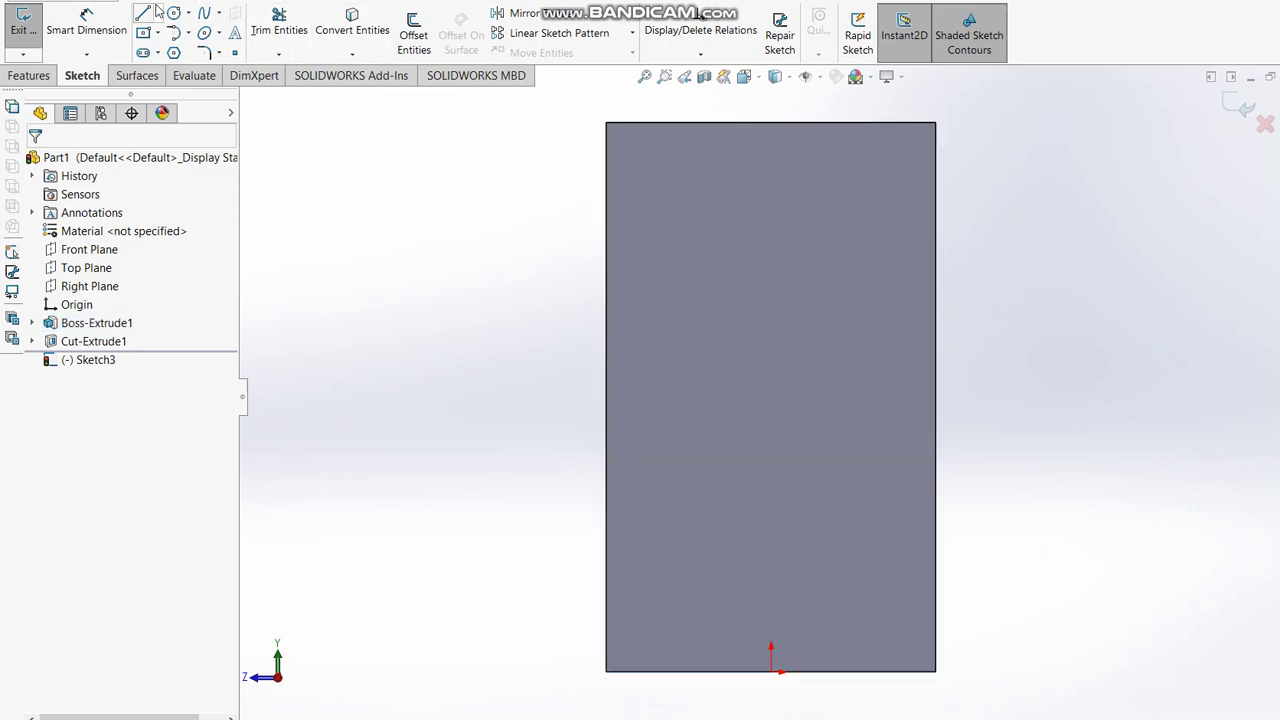
pyautogui.click(156, 13)
pyautogui.click(170, 52)
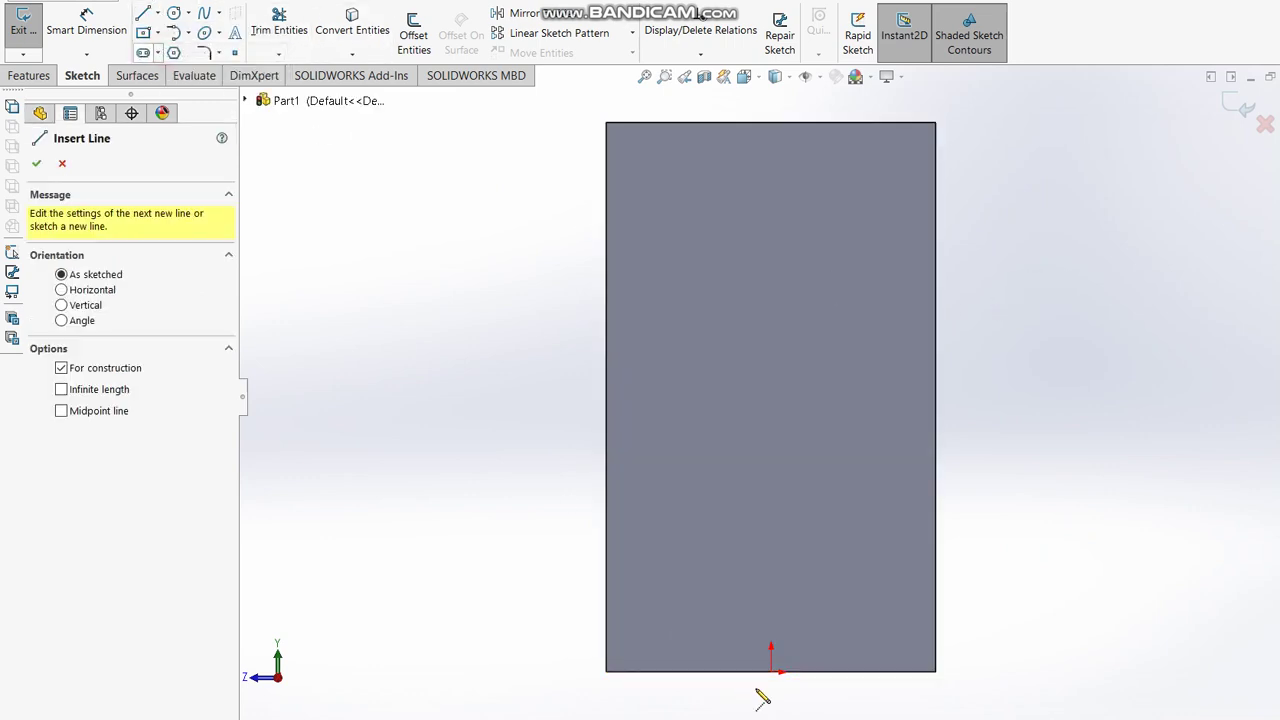
pyautogui.click(771, 672)
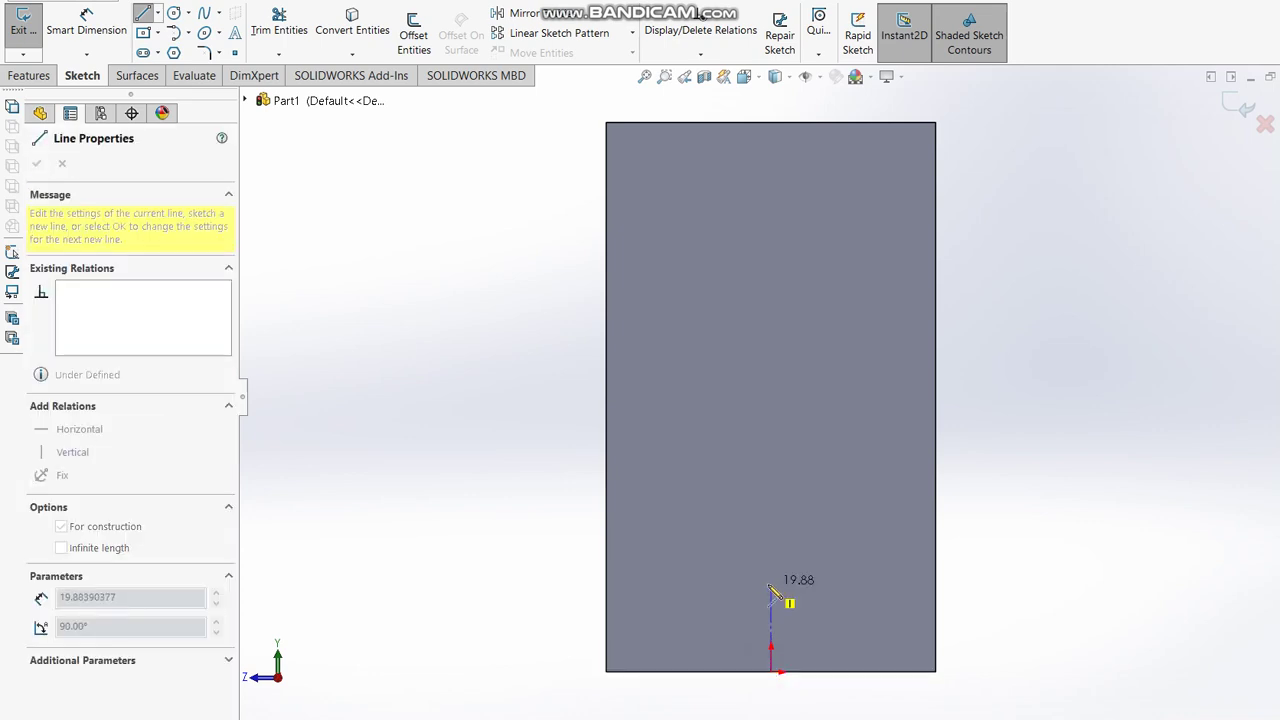
pyautogui.click(770, 585)
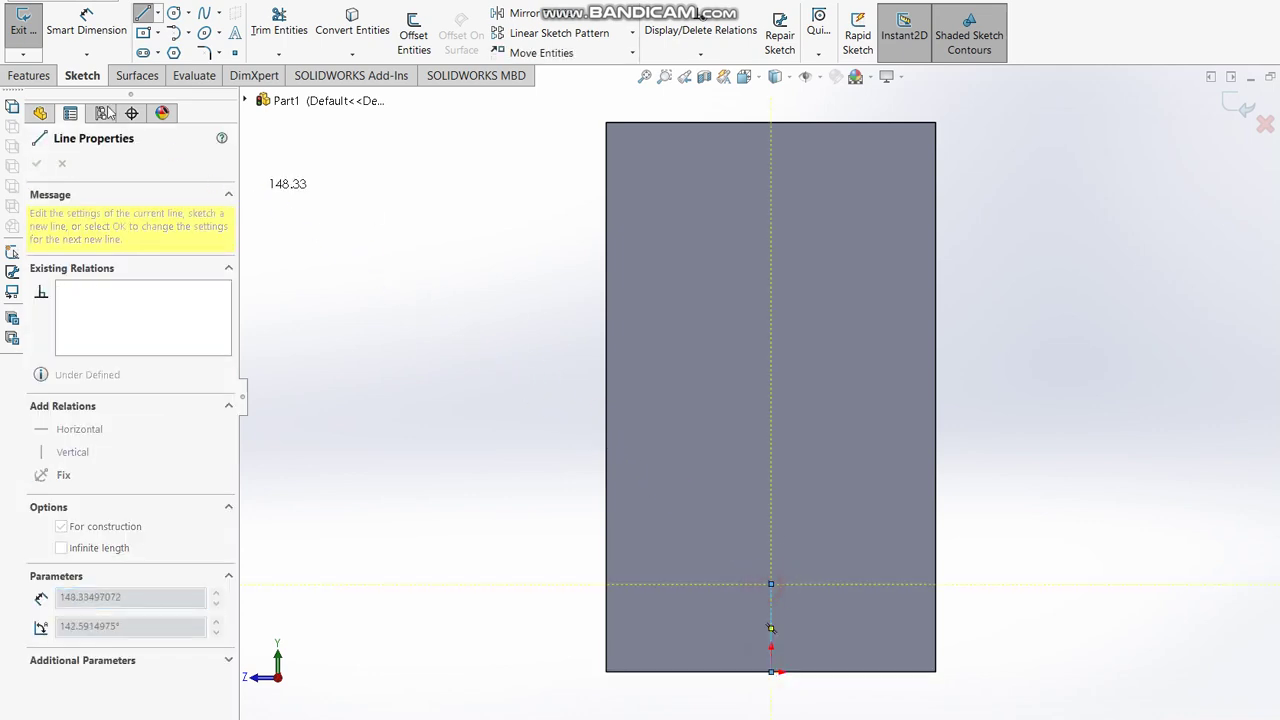
# - Draw the stepped slot outline from the centerline top down to the bottom edge
pyautogui.click(154, 16)
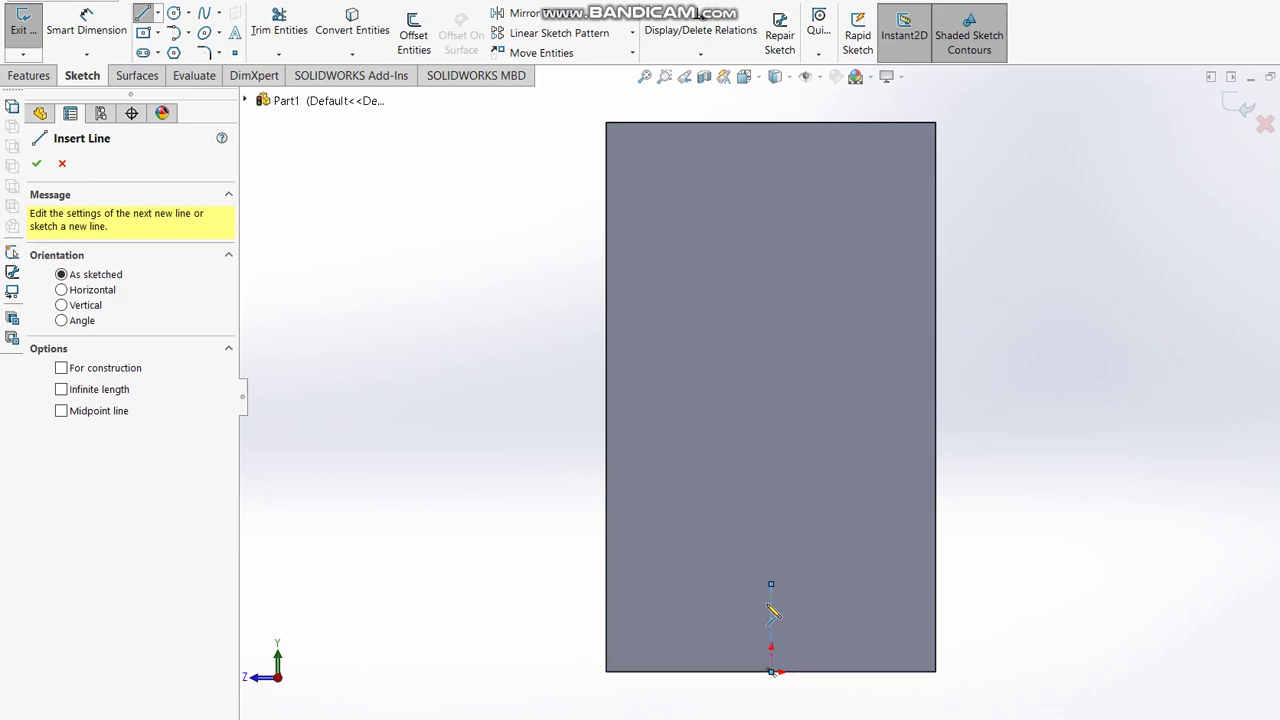
pyautogui.click(771, 585)
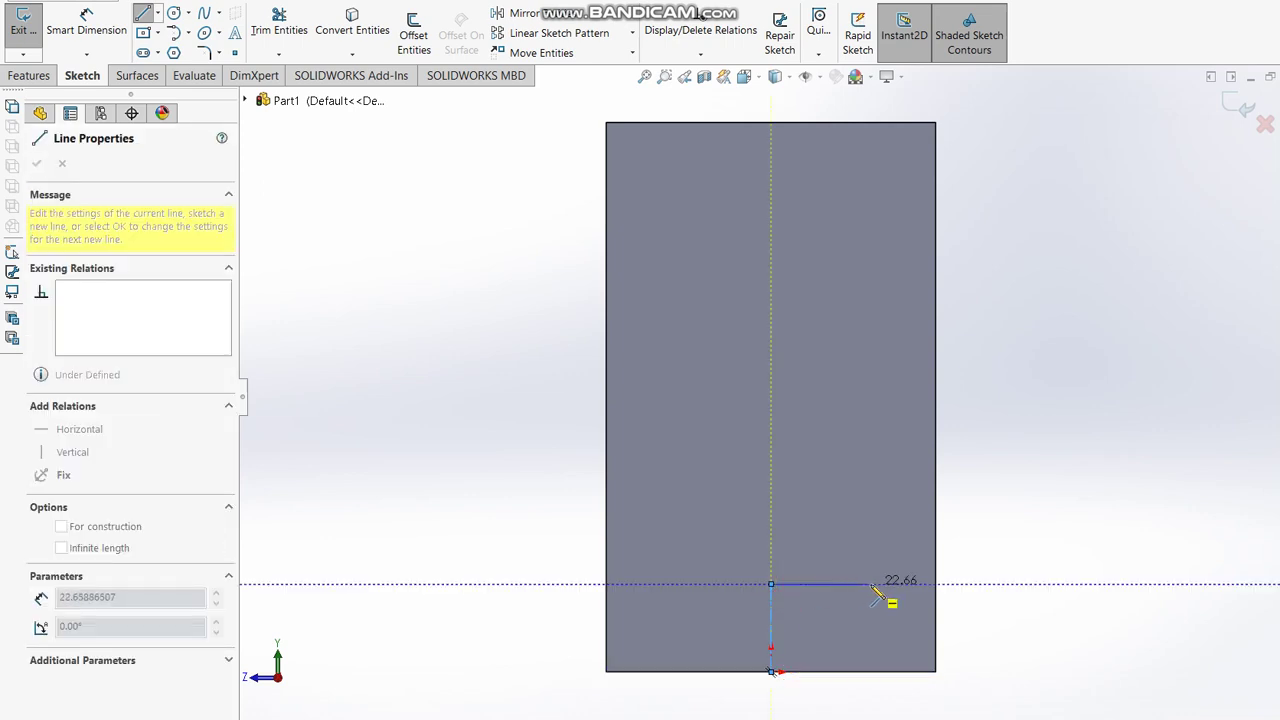
pyautogui.click(870, 626)
pyautogui.click(830, 627)
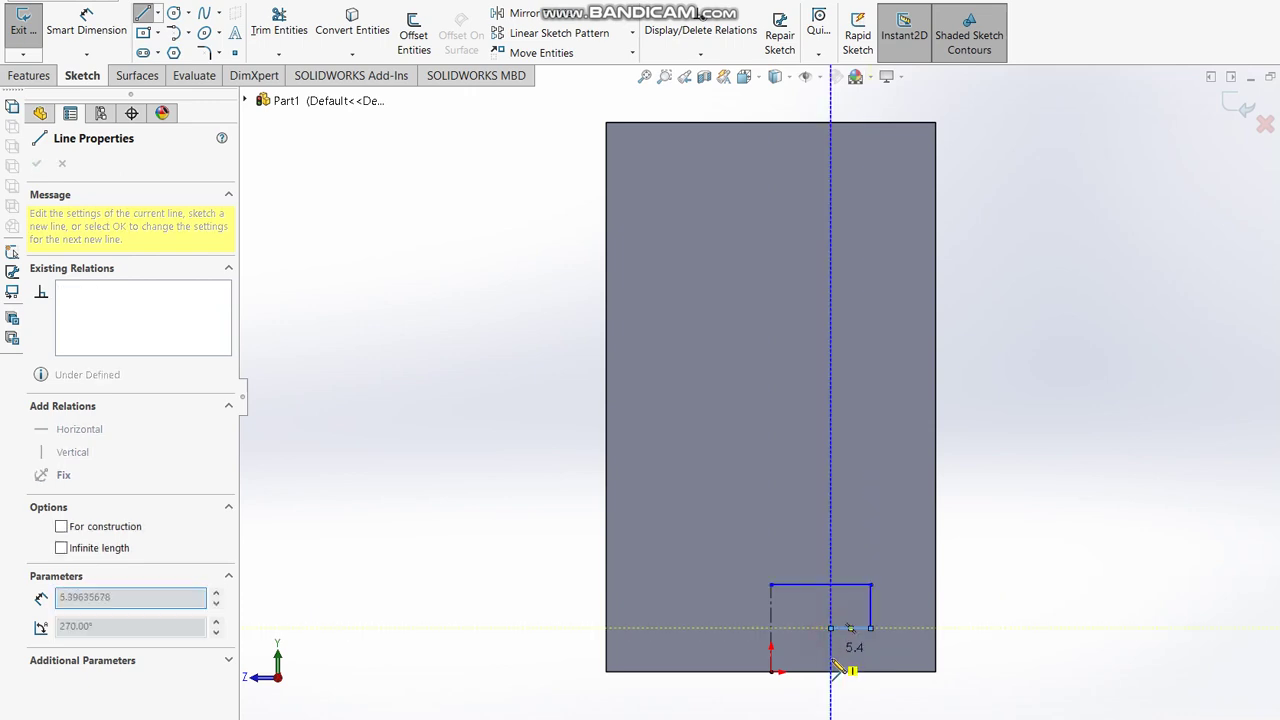
pyautogui.click(830, 672)
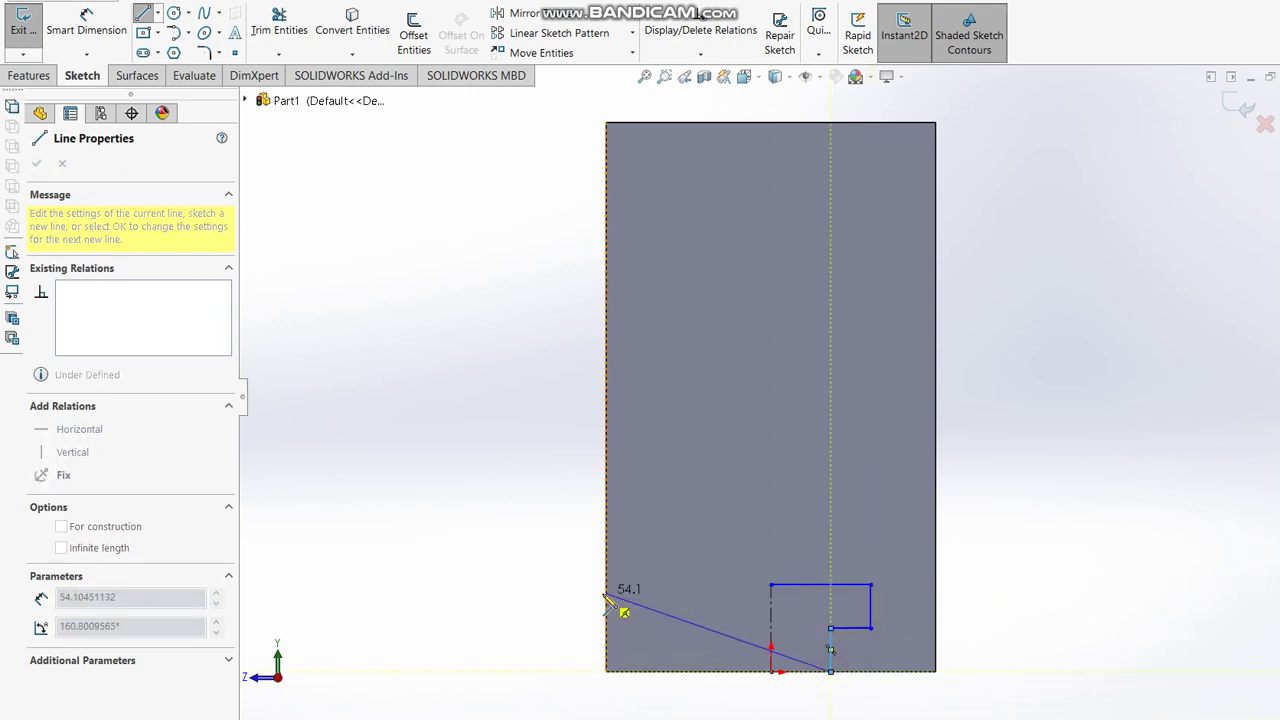
pyautogui.click(771, 672)
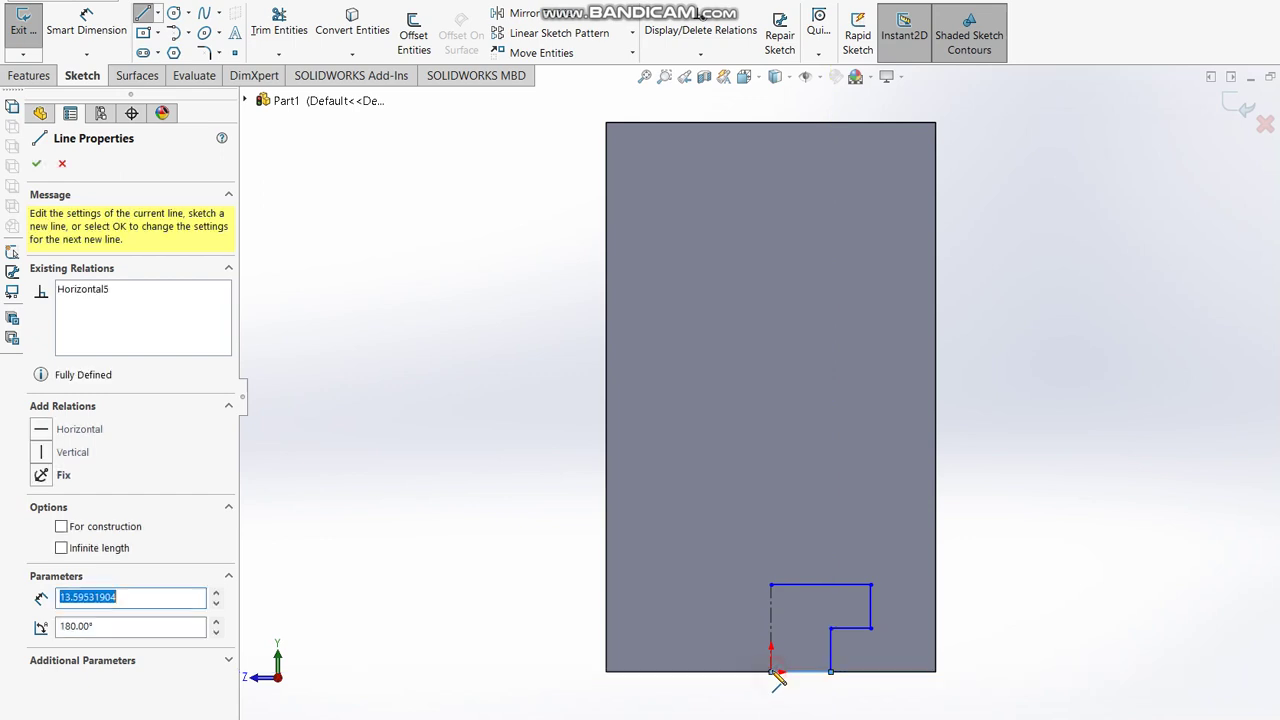
pyautogui.press('Escape')
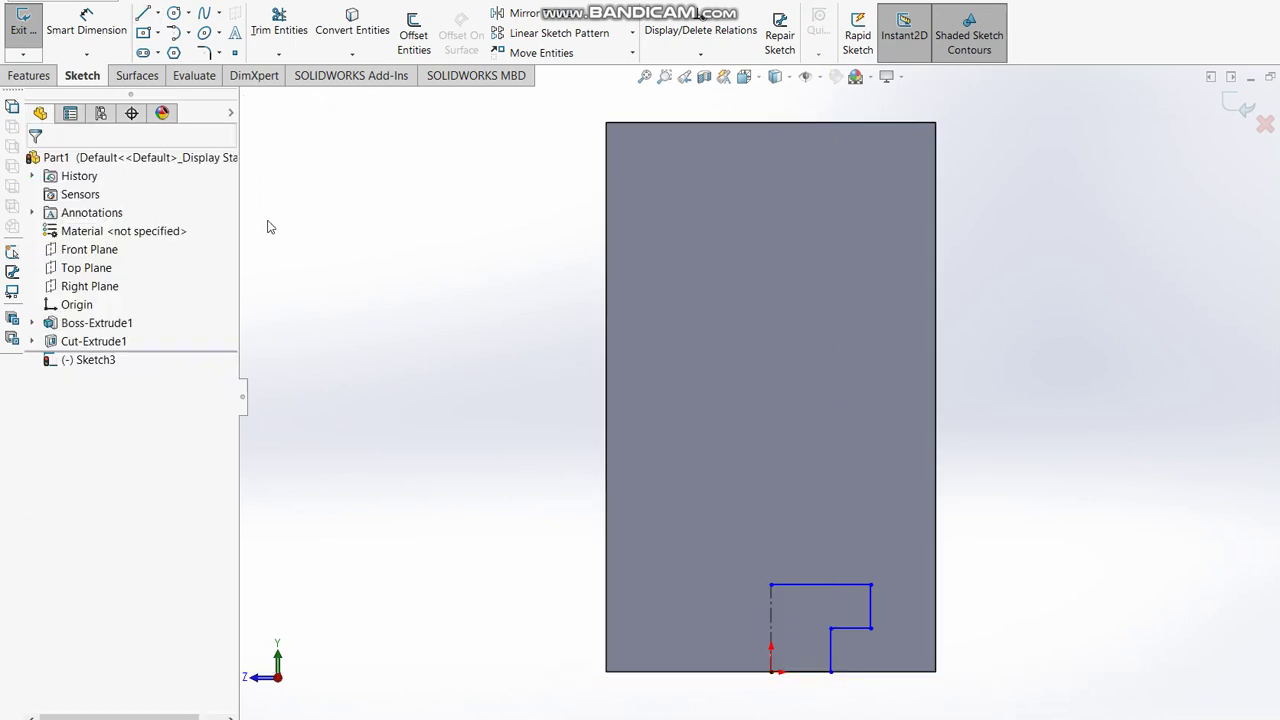
# - Dimension the slot outline's width from the centerline as 35
pyautogui.click(92, 32)
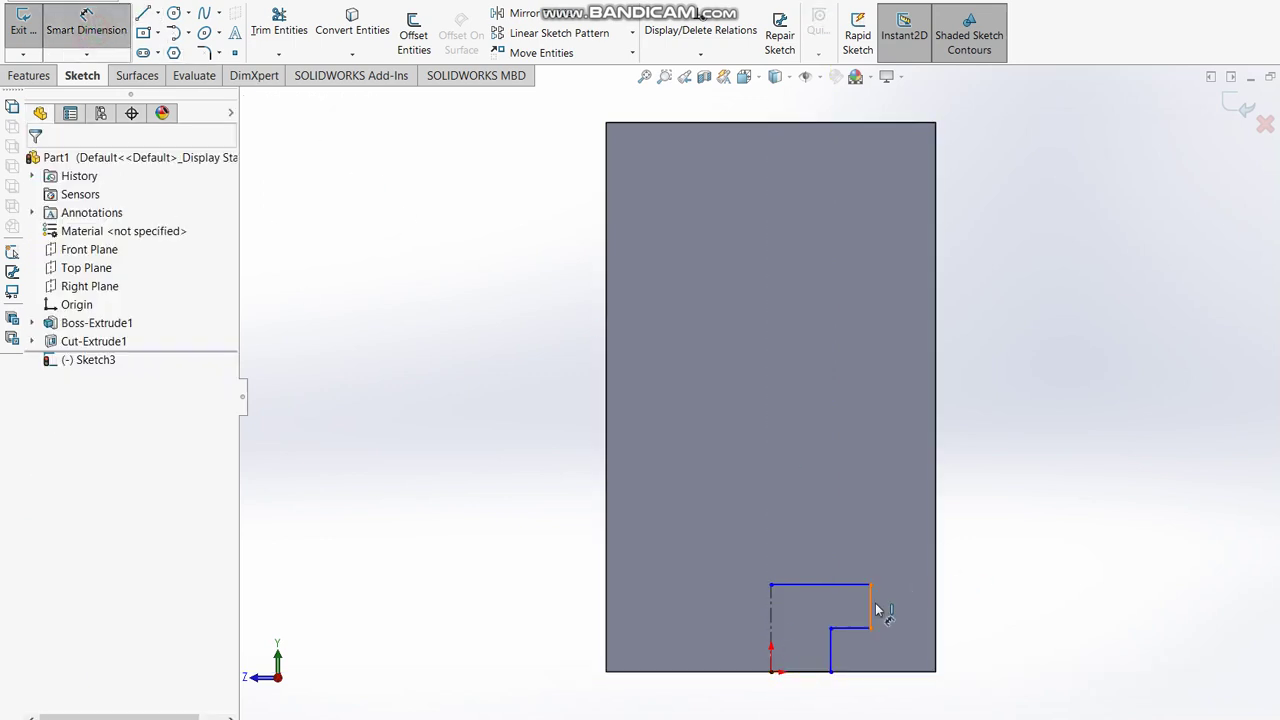
pyautogui.click(876, 610)
pyautogui.click(771, 604)
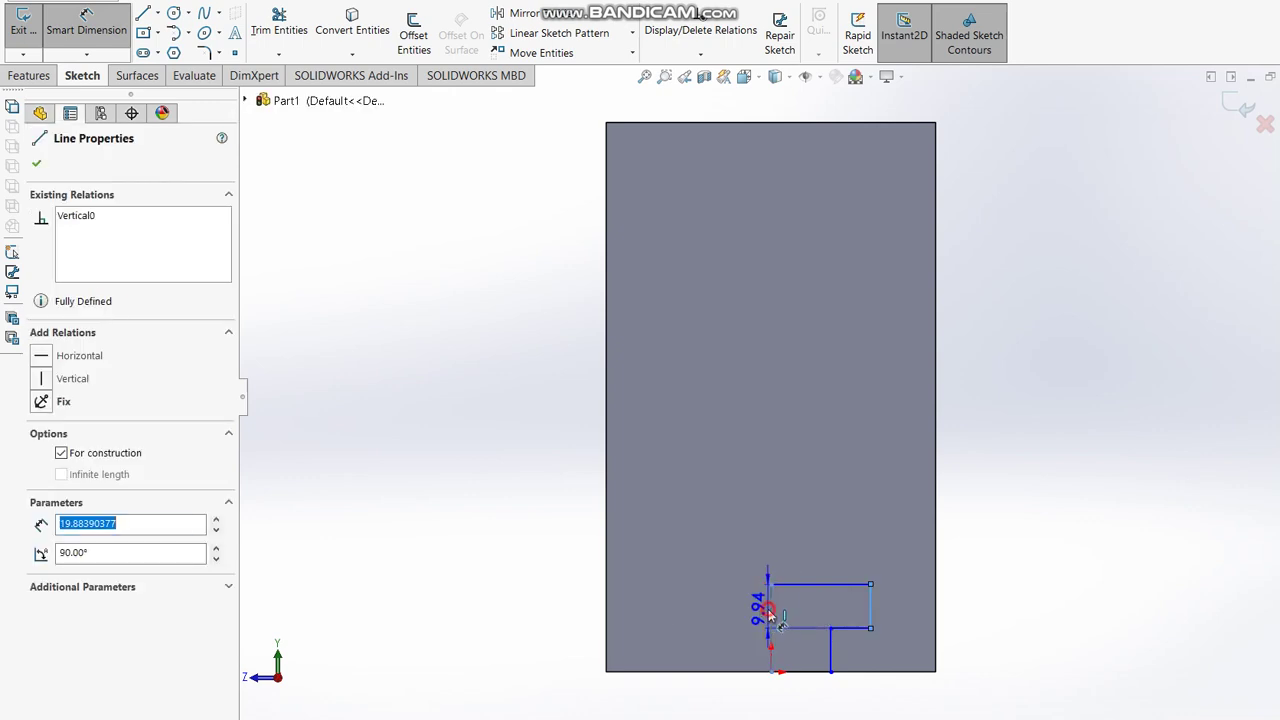
pyautogui.click(757, 525)
pyautogui.write('35')
pyautogui.press('Return')
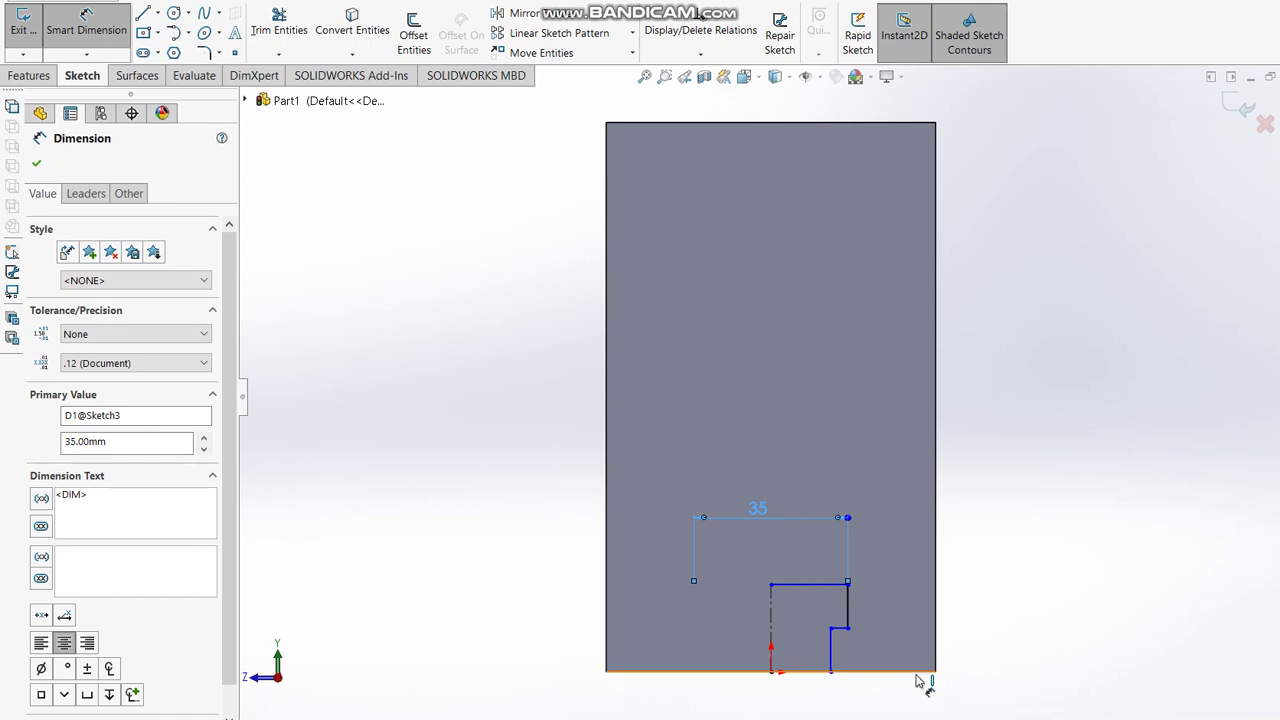
# - Add a 27.50 dimension from the step line to the part's right edge, checking the reference
pyautogui.click(831, 658)
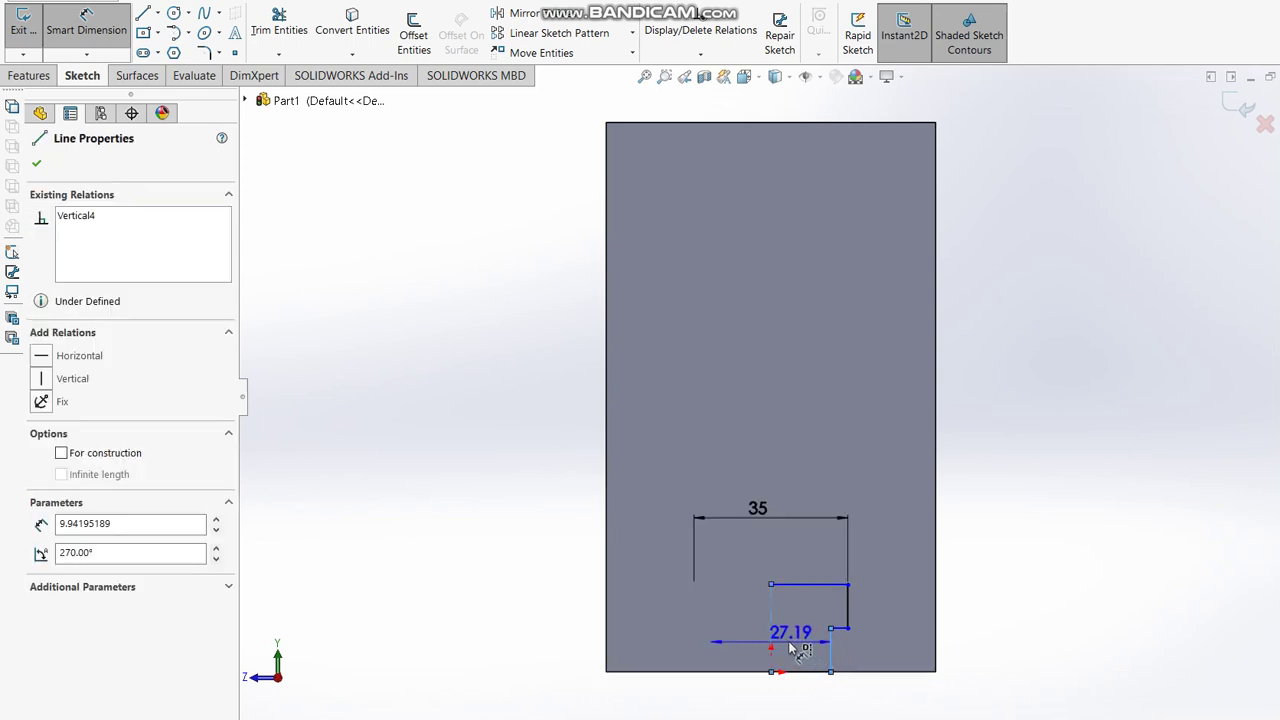
pyautogui.click(775, 705)
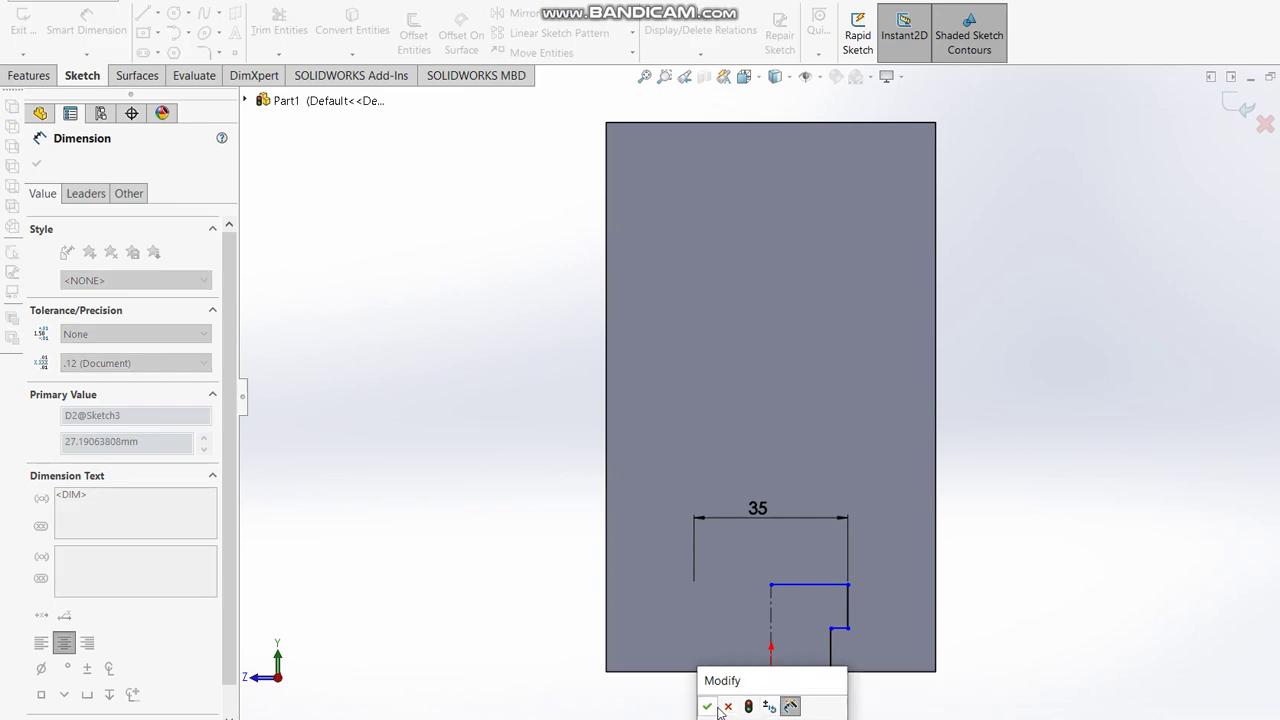
pyautogui.click(728, 706)
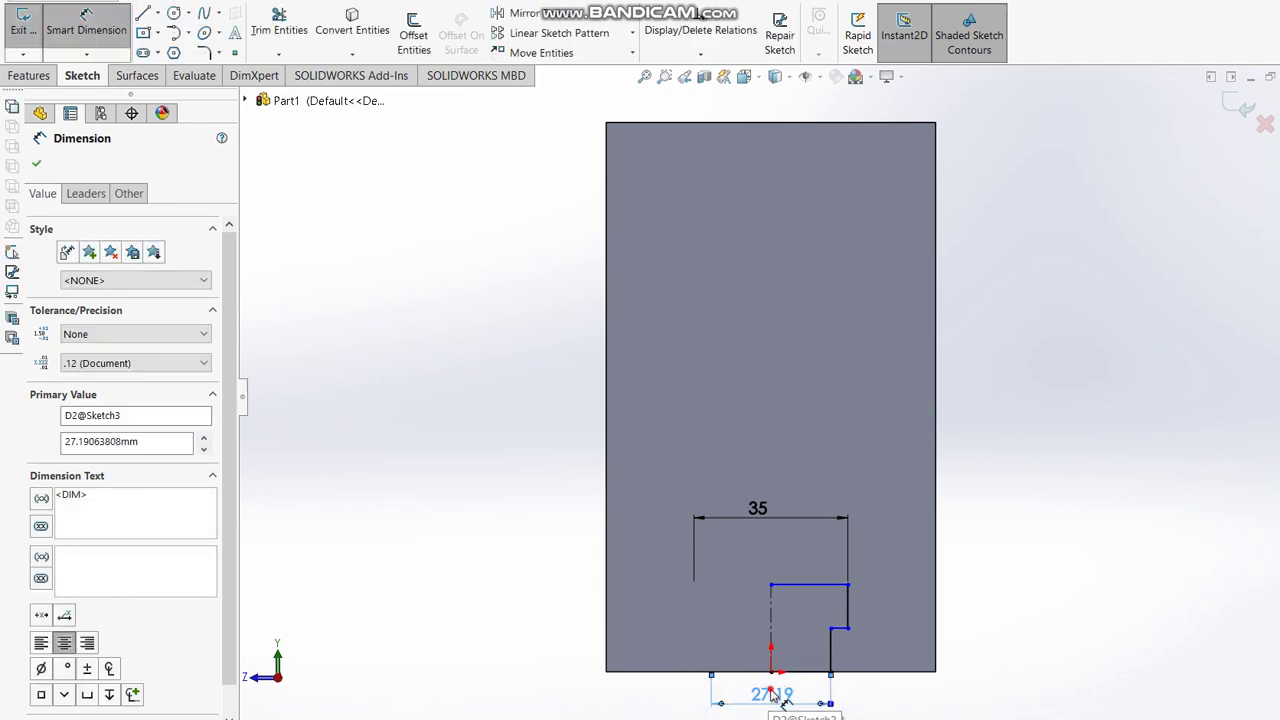
pyautogui.press('Escape')
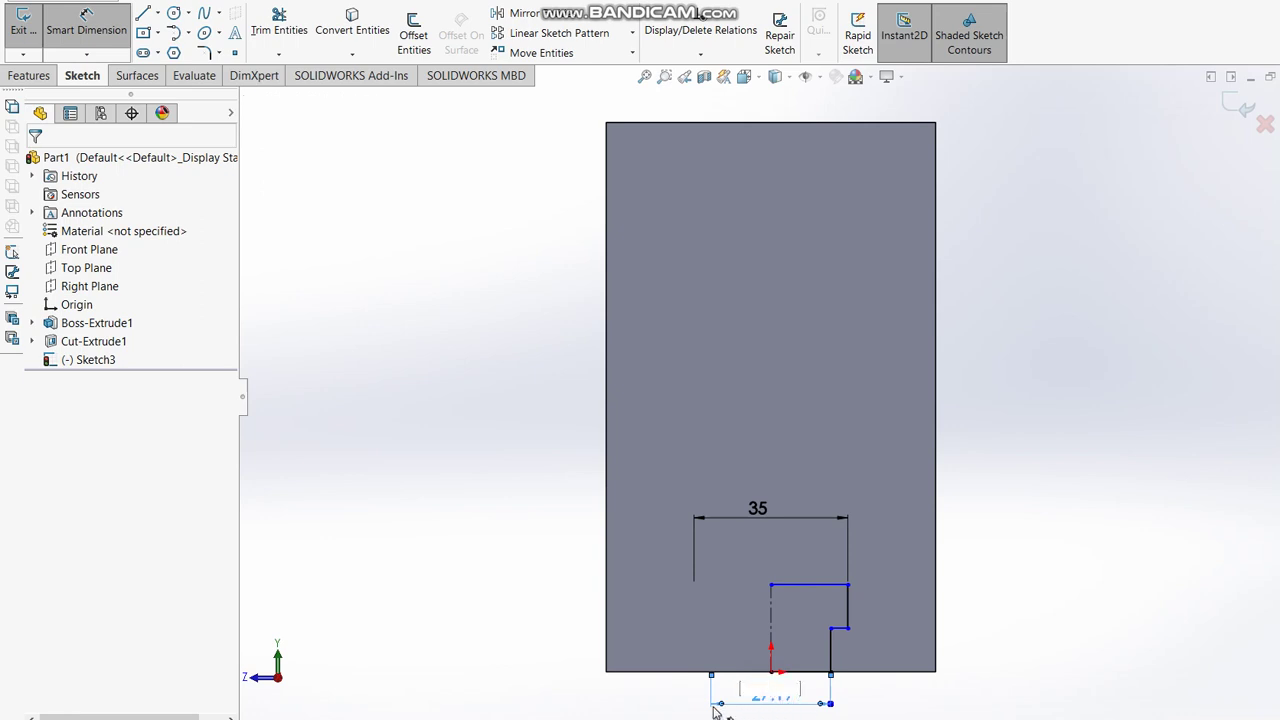
pyautogui.click(719, 707)
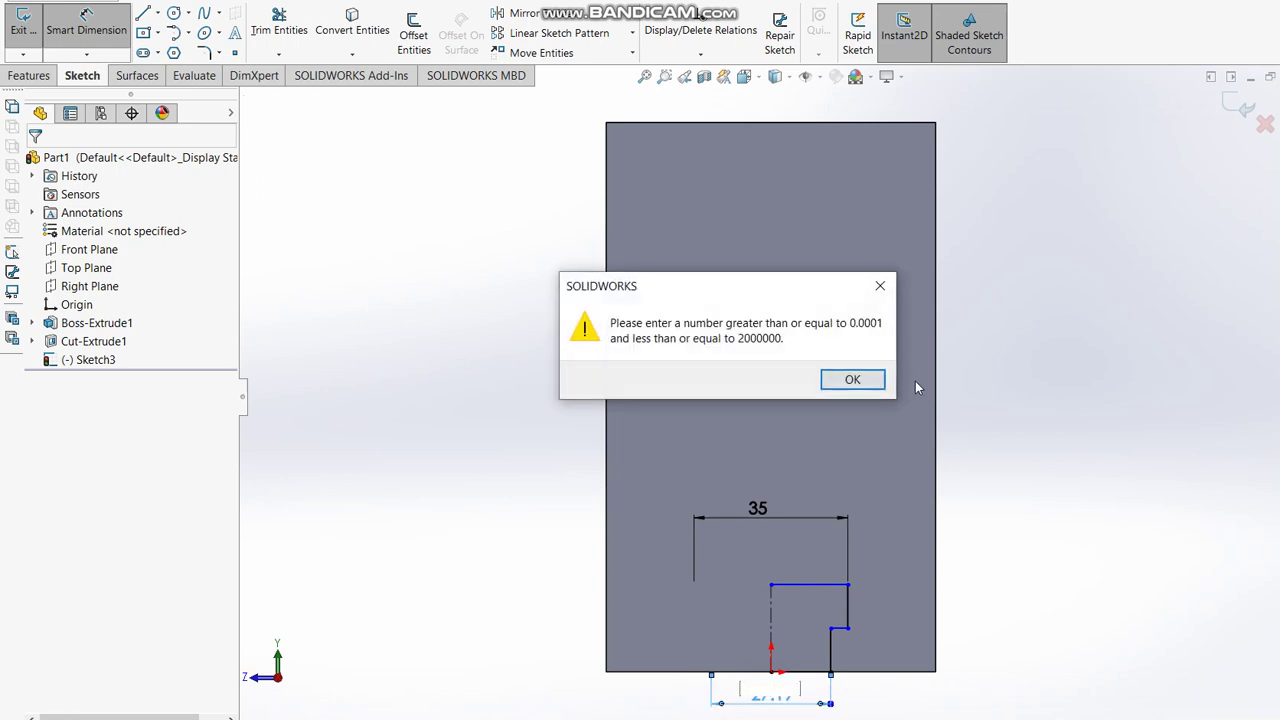
pyautogui.click(854, 379)
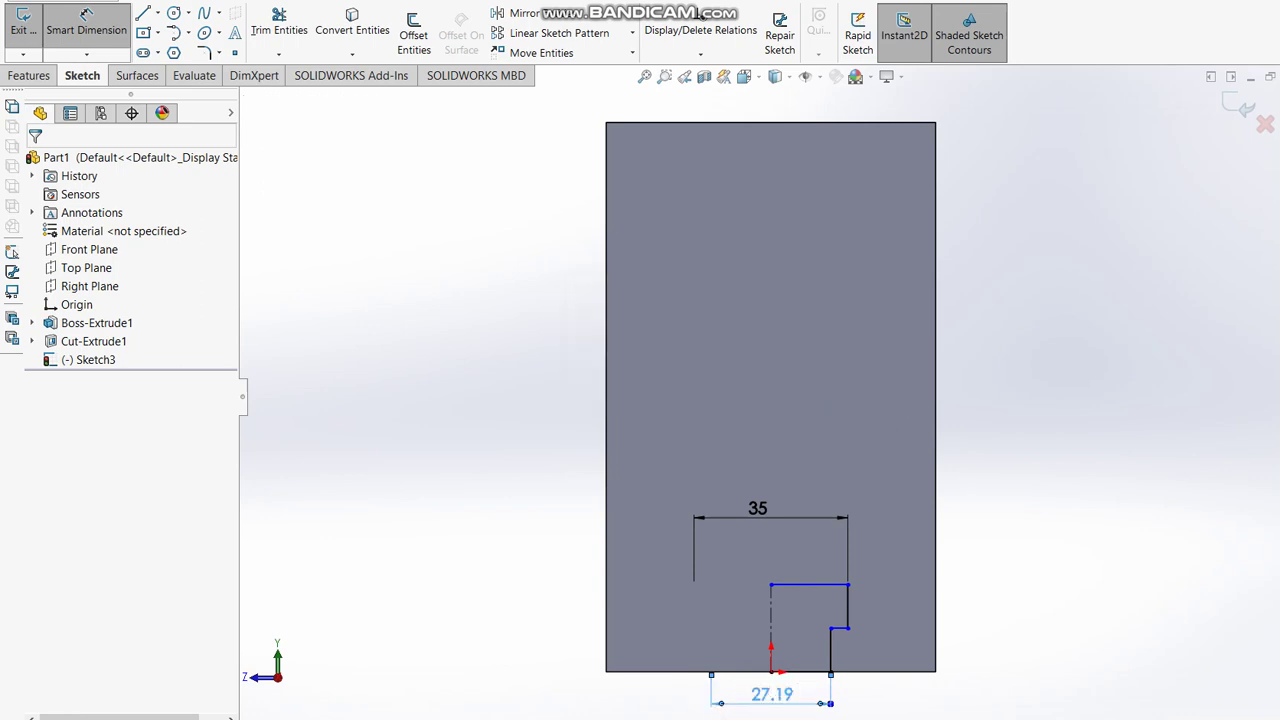
pyautogui.click(832, 658)
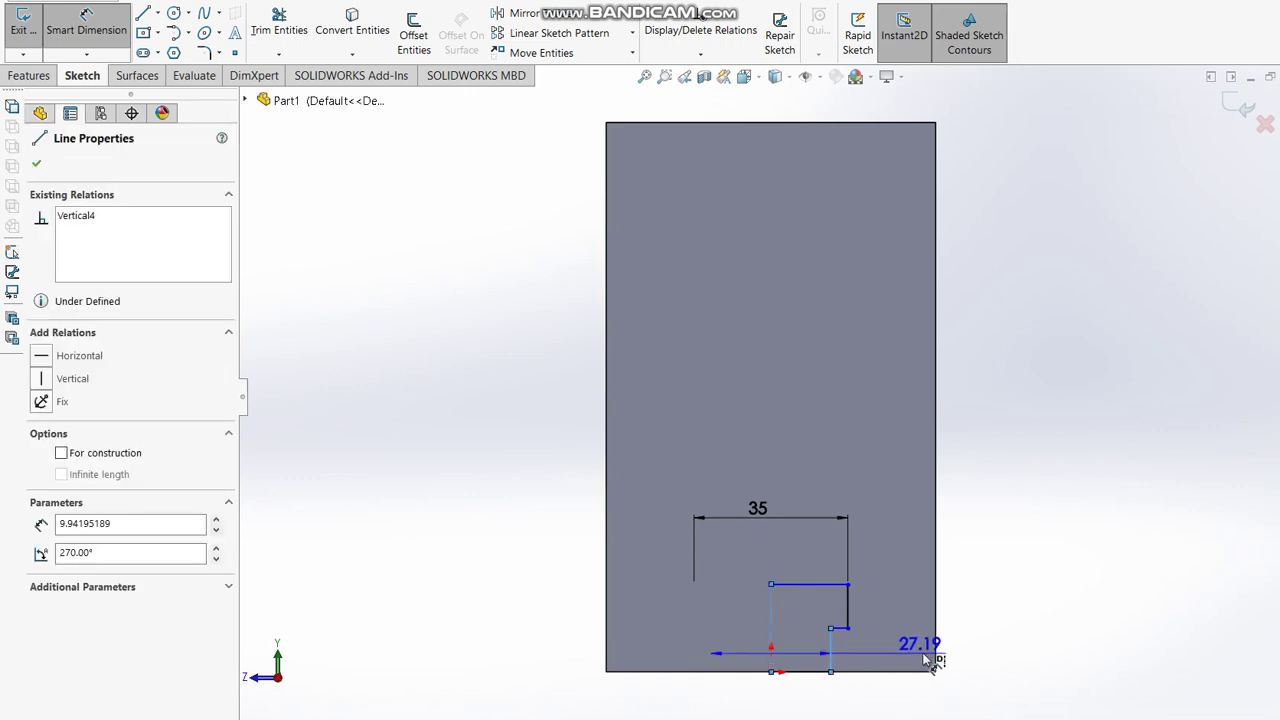
pyautogui.click(935, 659)
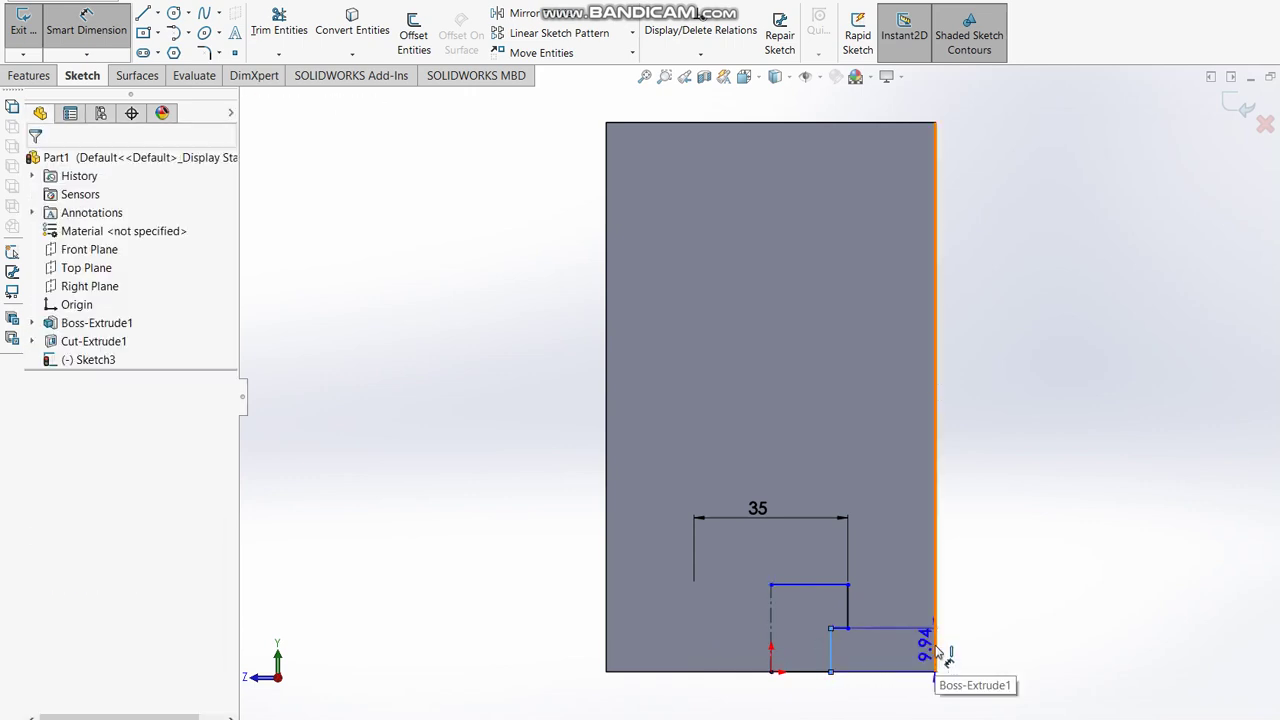
pyautogui.click(879, 707)
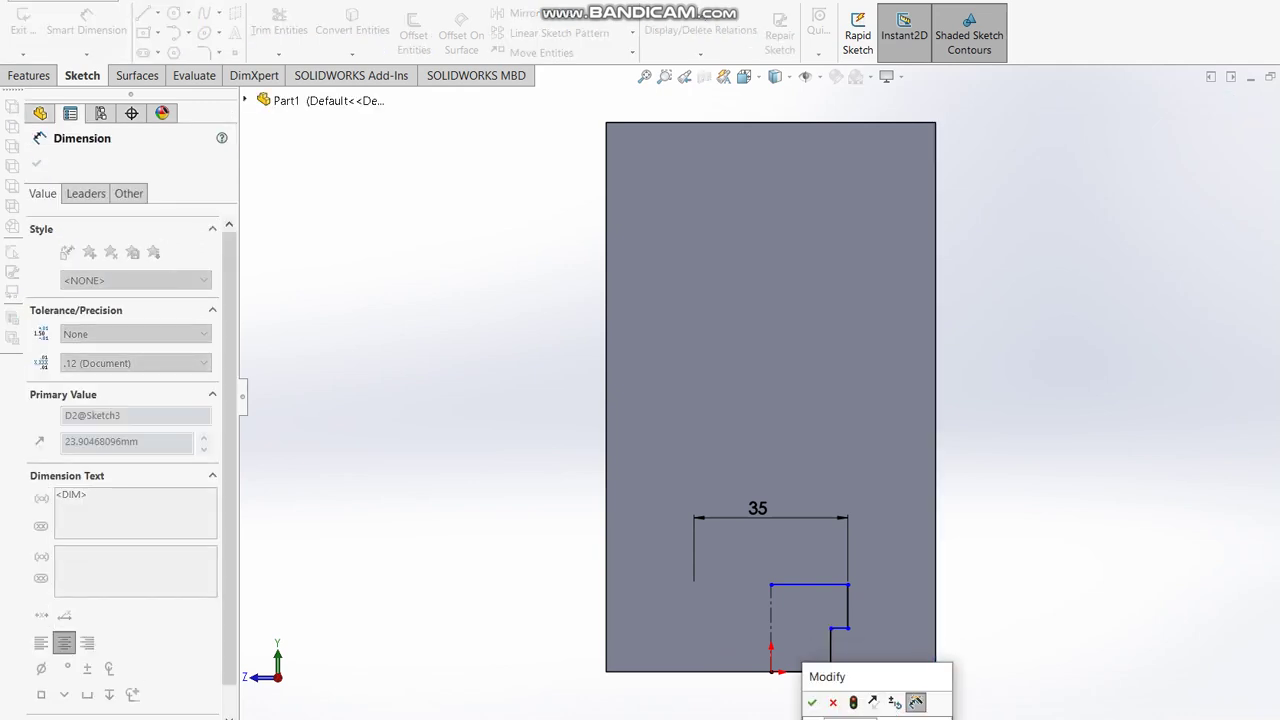
pyautogui.press('Return')
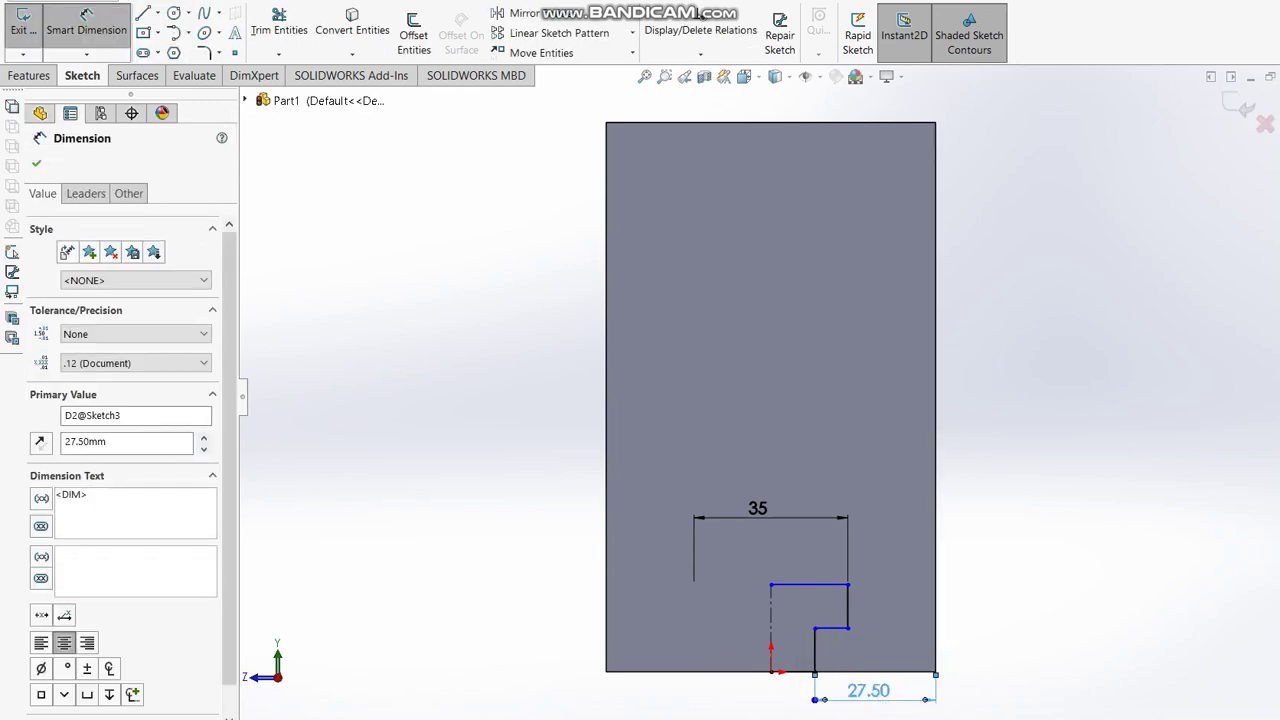
pyautogui.hotkey('alt', 'Tab')
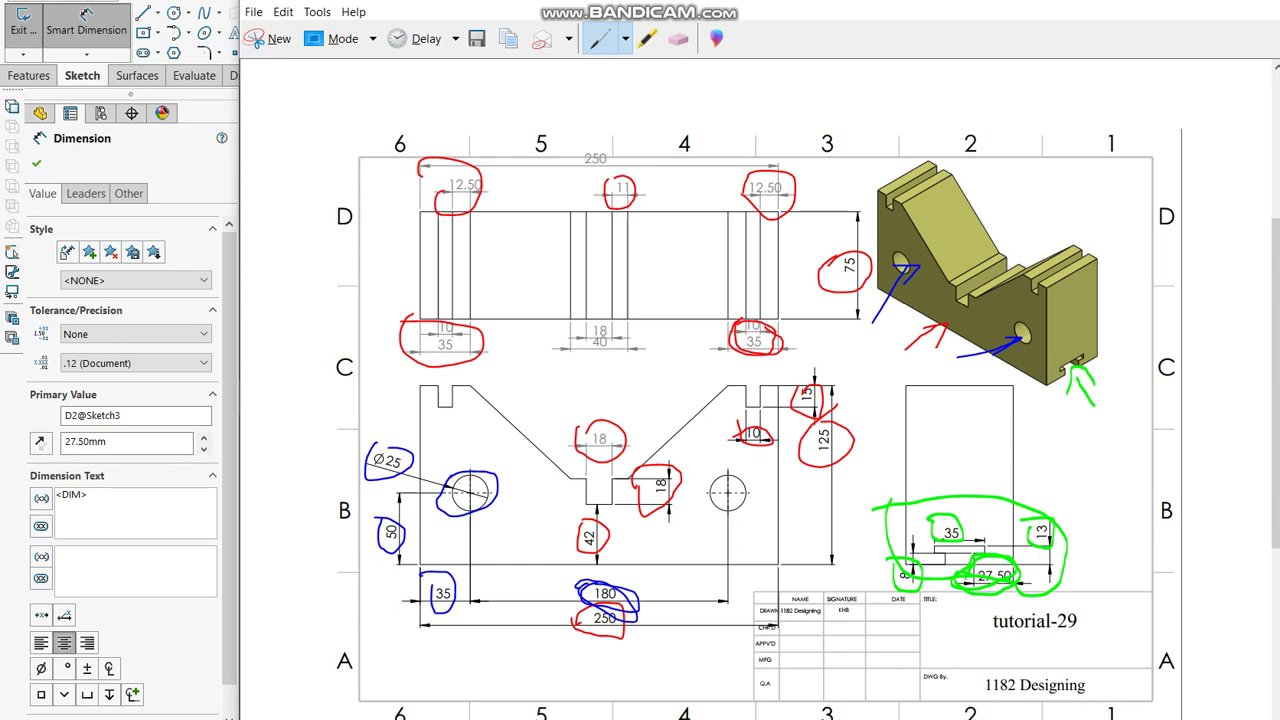
pyautogui.hotkey('alt', 'Tab')
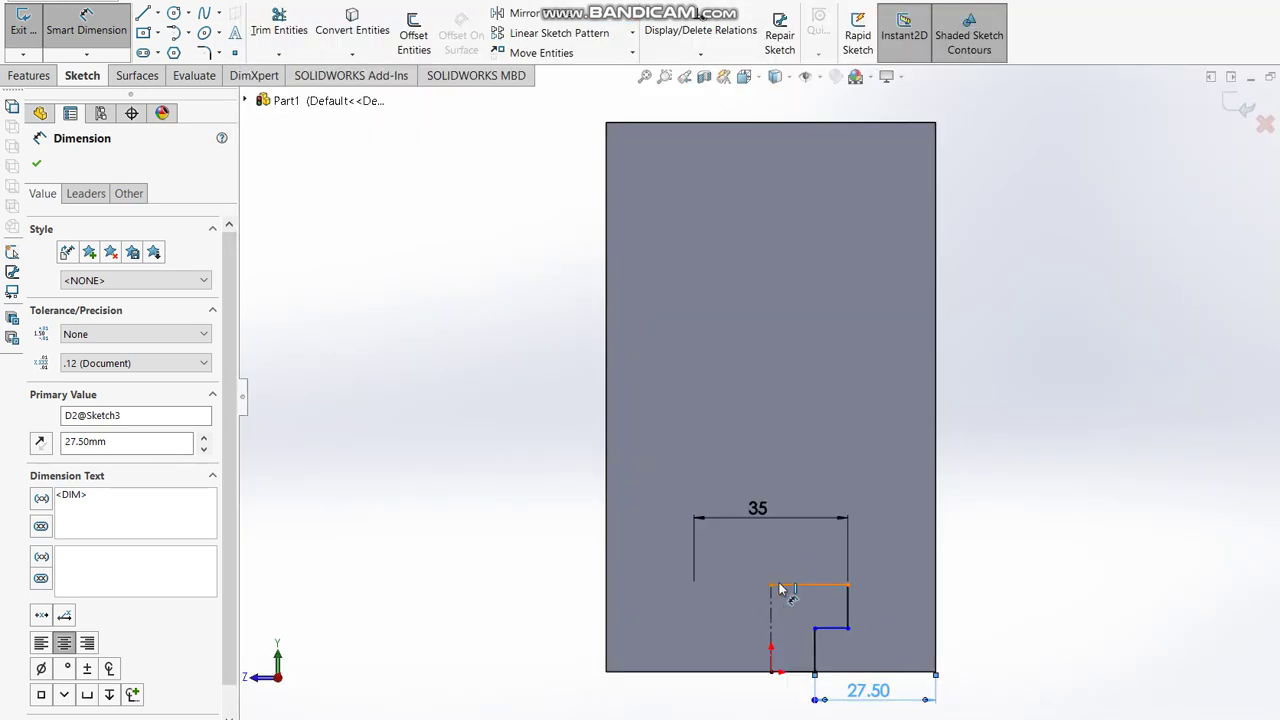
# - Dimension the slot height as 13 mm above the bottom edge and the step as 8 mm
pyautogui.click(847, 607)
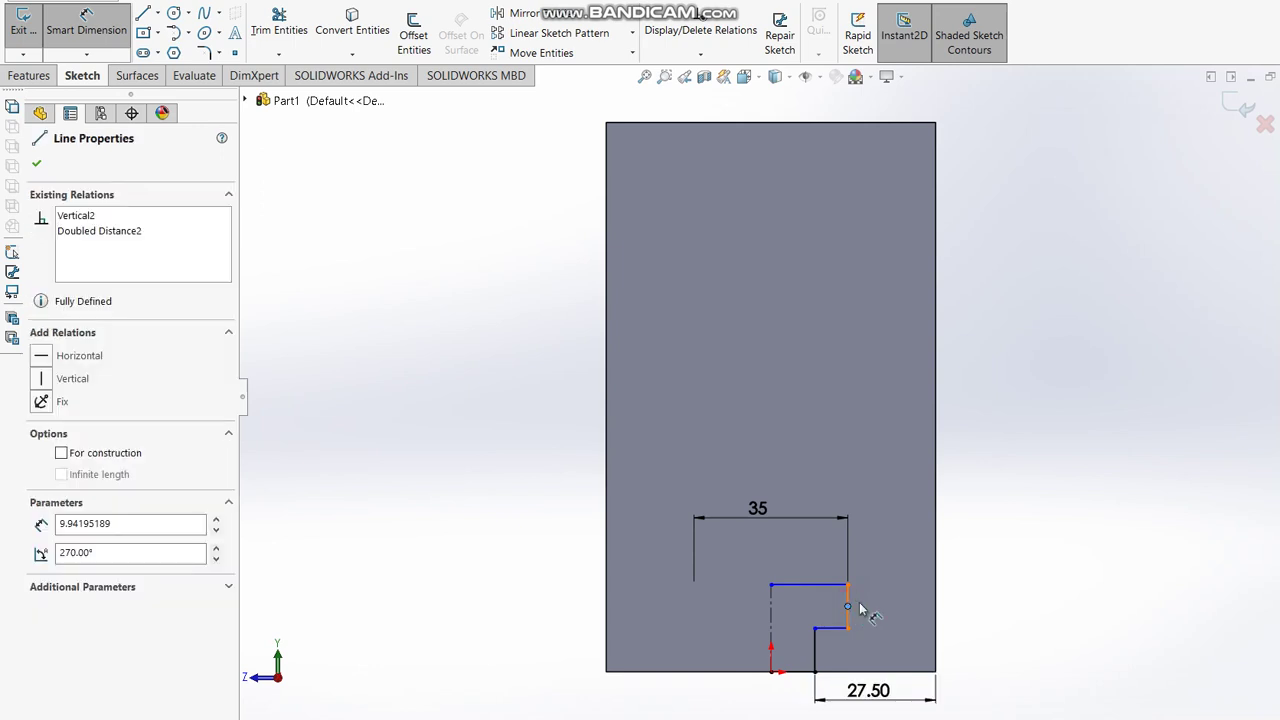
pyautogui.click(629, 500)
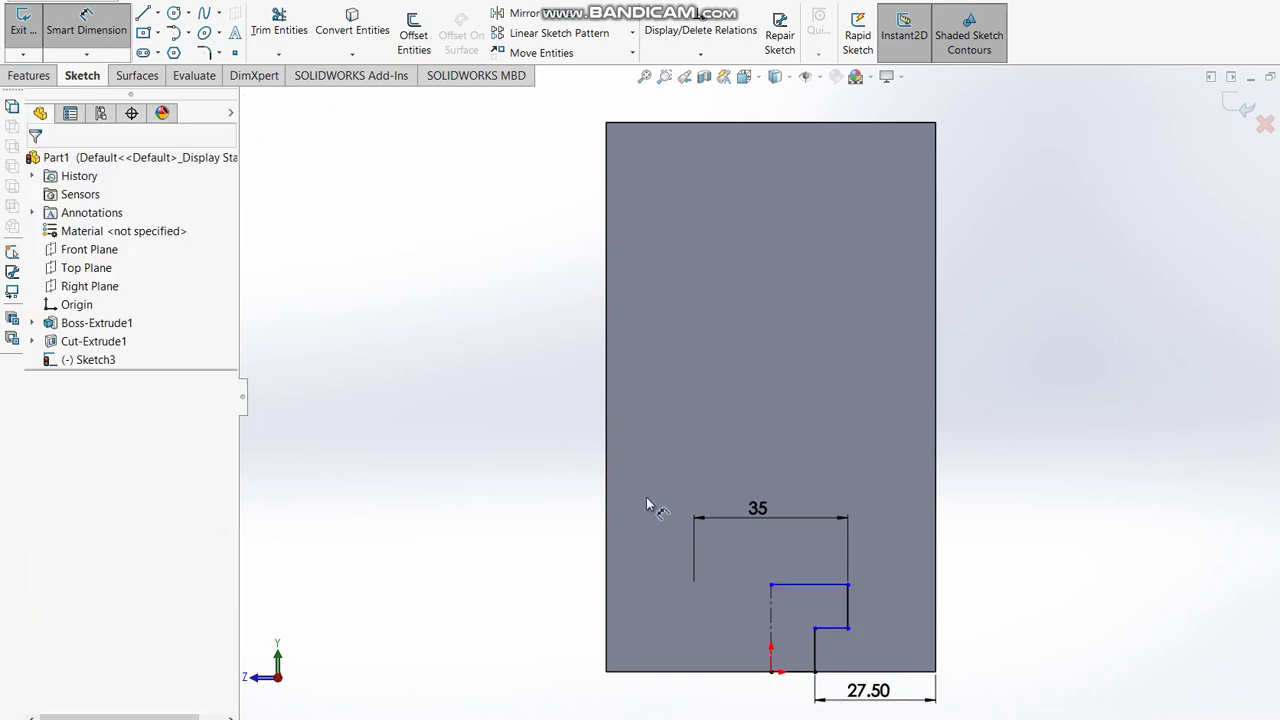
pyautogui.click(838, 587)
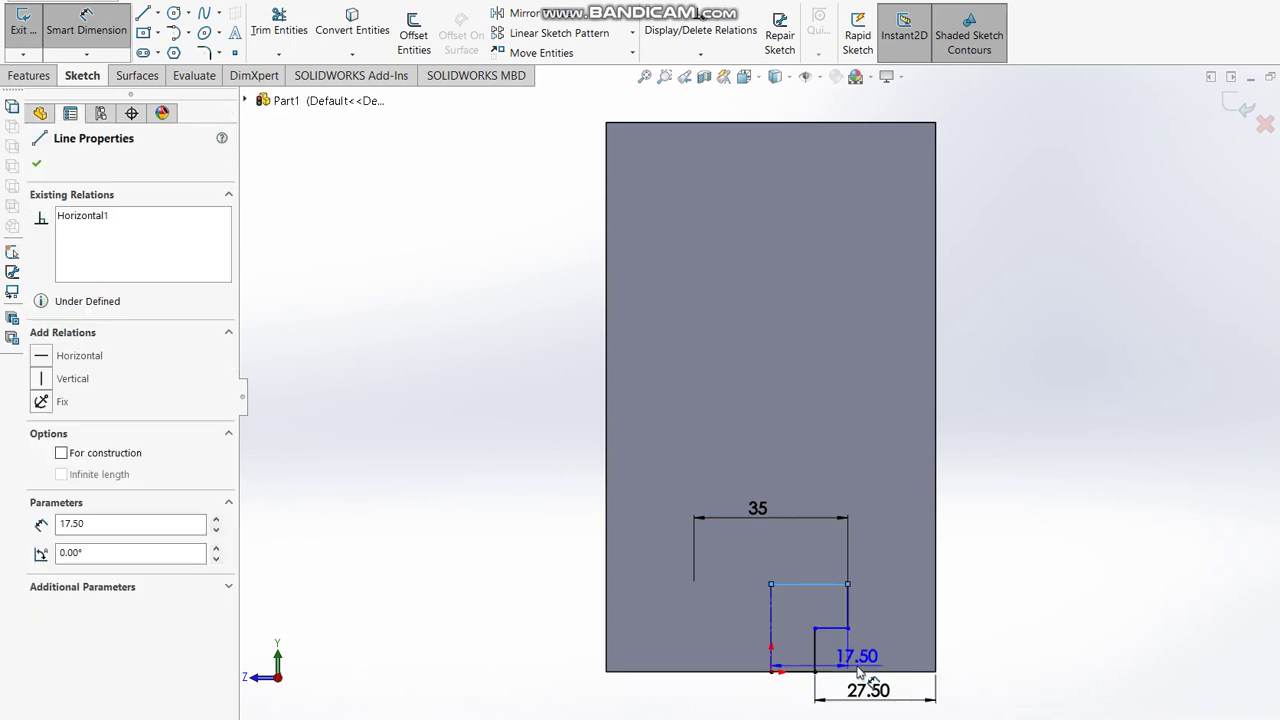
pyautogui.click(858, 674)
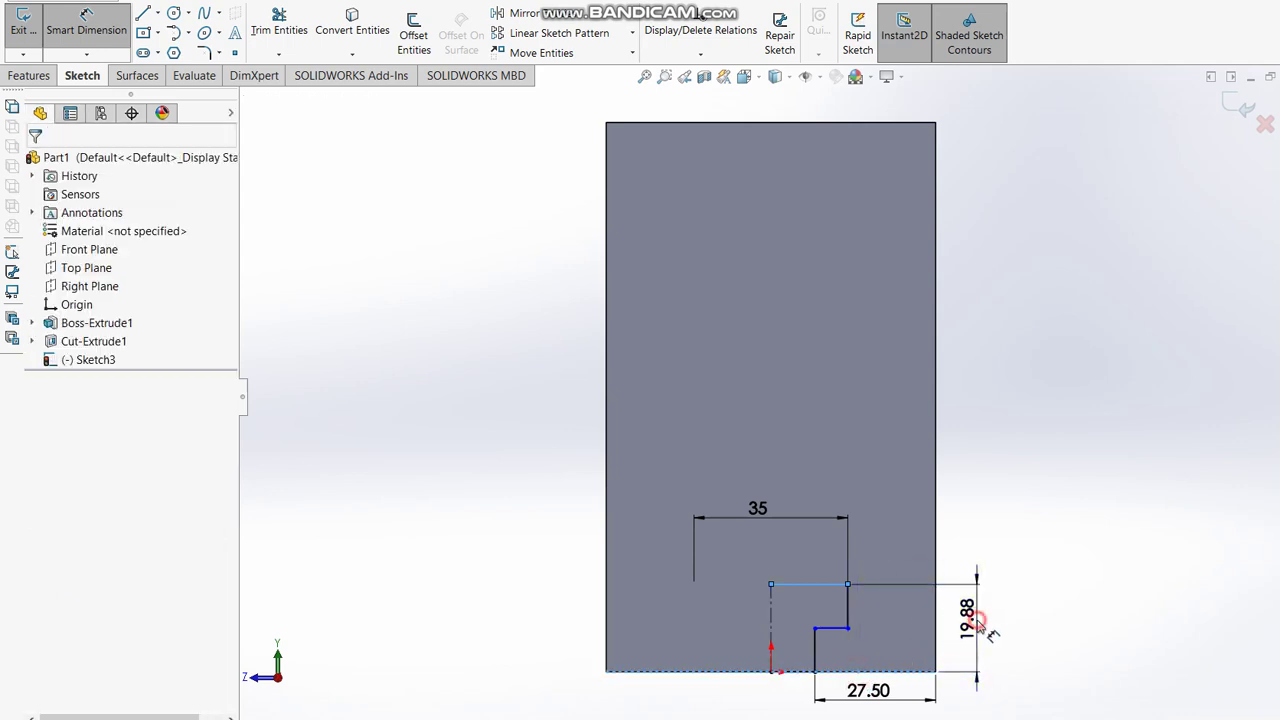
pyautogui.click(977, 625)
pyautogui.write('13')
pyautogui.press('Return')
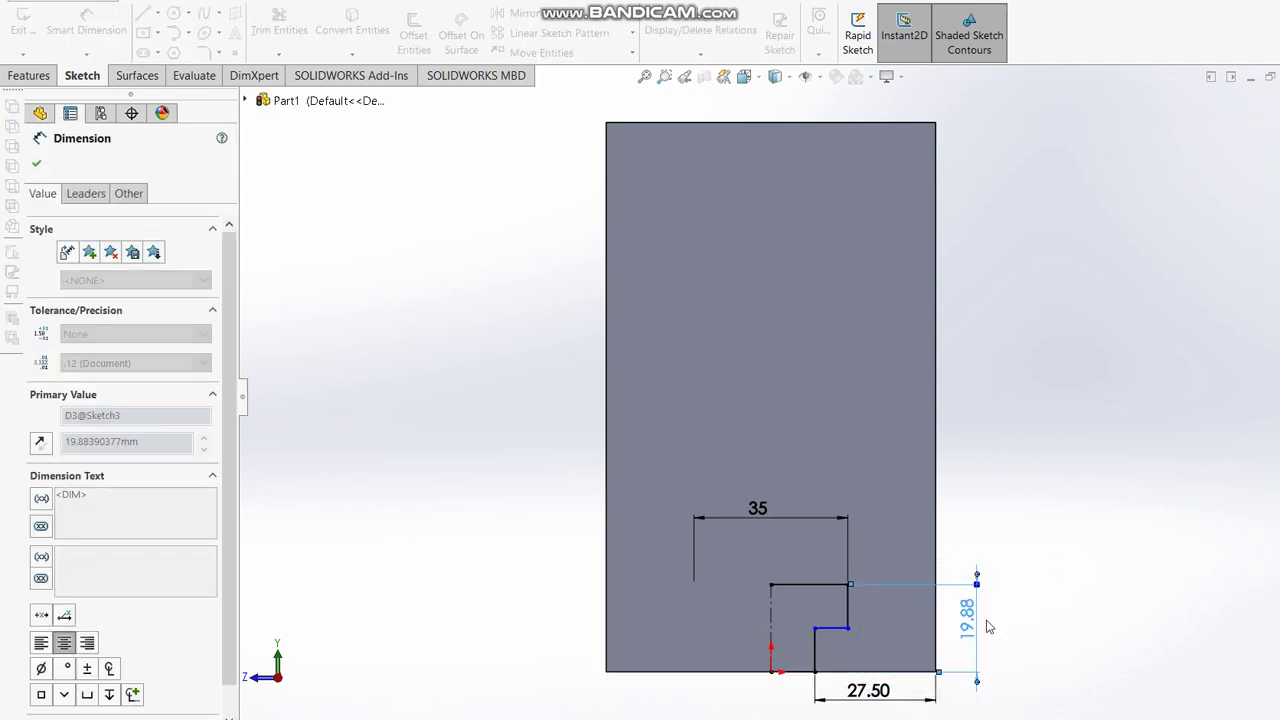
pyautogui.click(815, 648)
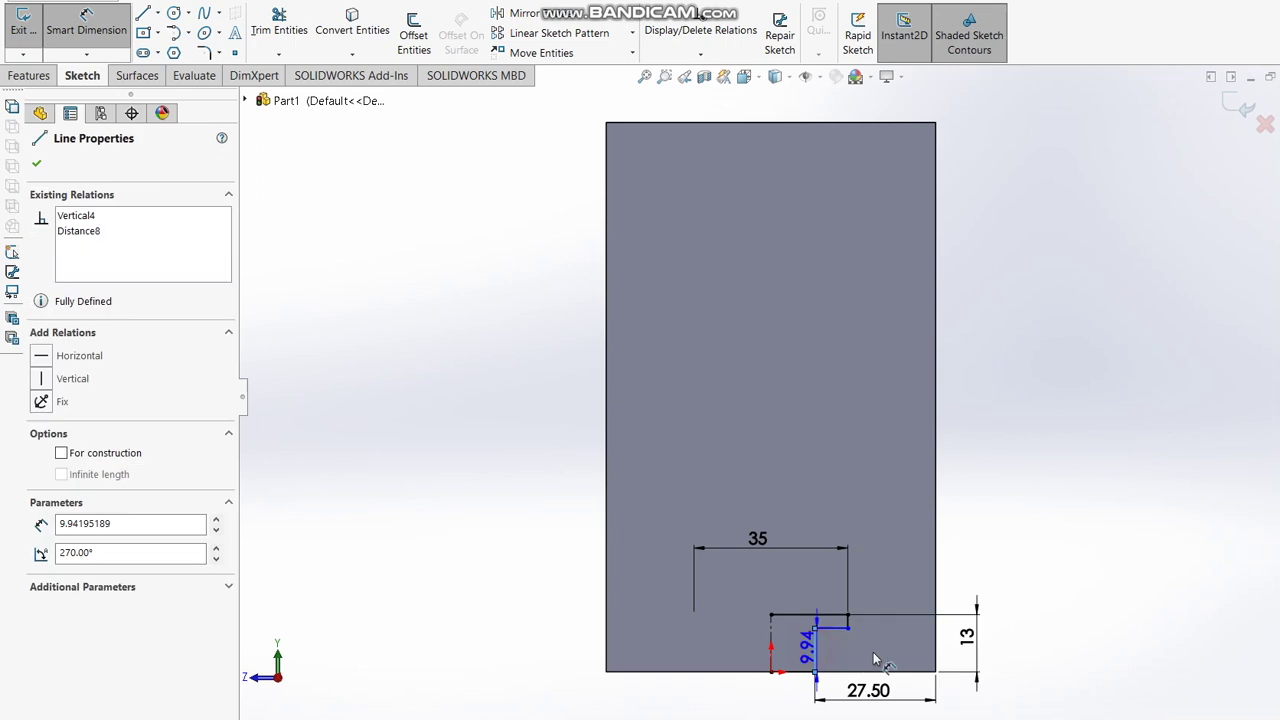
pyautogui.click(890, 657)
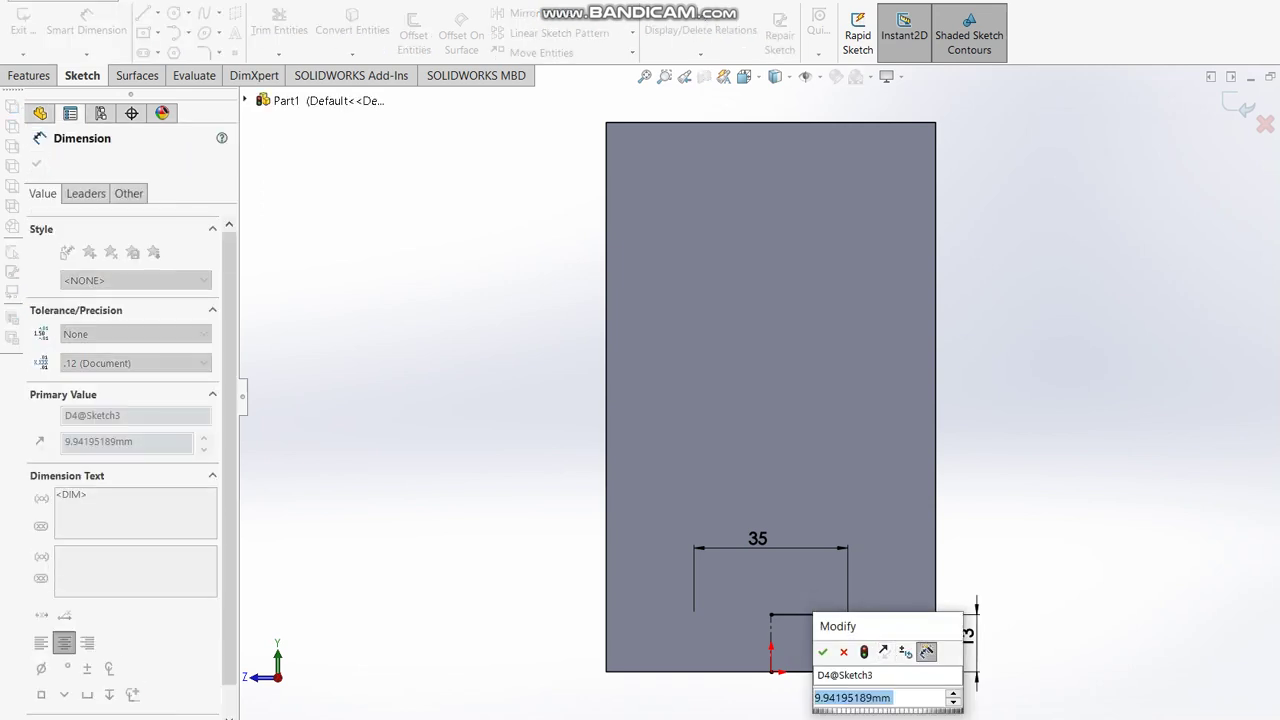
pyautogui.write('8')
pyautogui.press('Return')
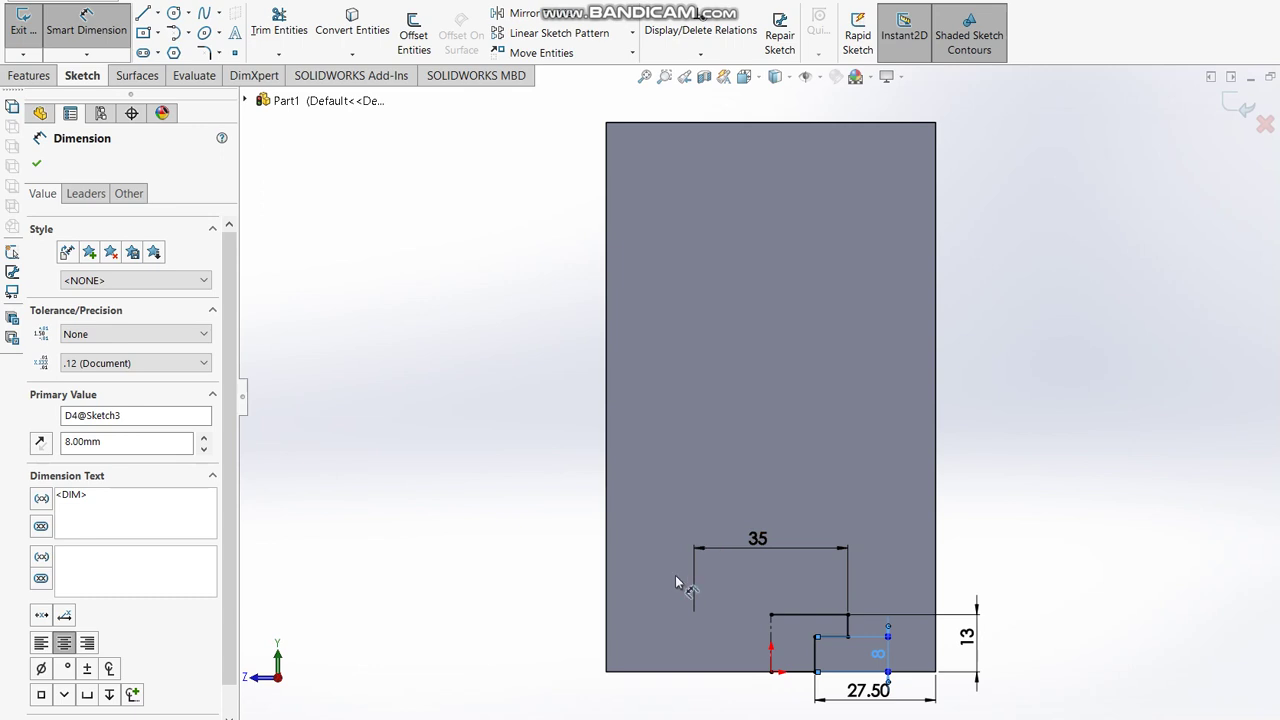
pyautogui.press('Escape')
# - Box-select the slot sketch lines to check the profile
pyautogui.moveTo(736, 598)
pyautogui.mouseDown()
pyautogui.moveTo(830, 688)
pyautogui.moveTo(810, 645)
pyautogui.moveTo(737, 601)
pyautogui.mouseUp()
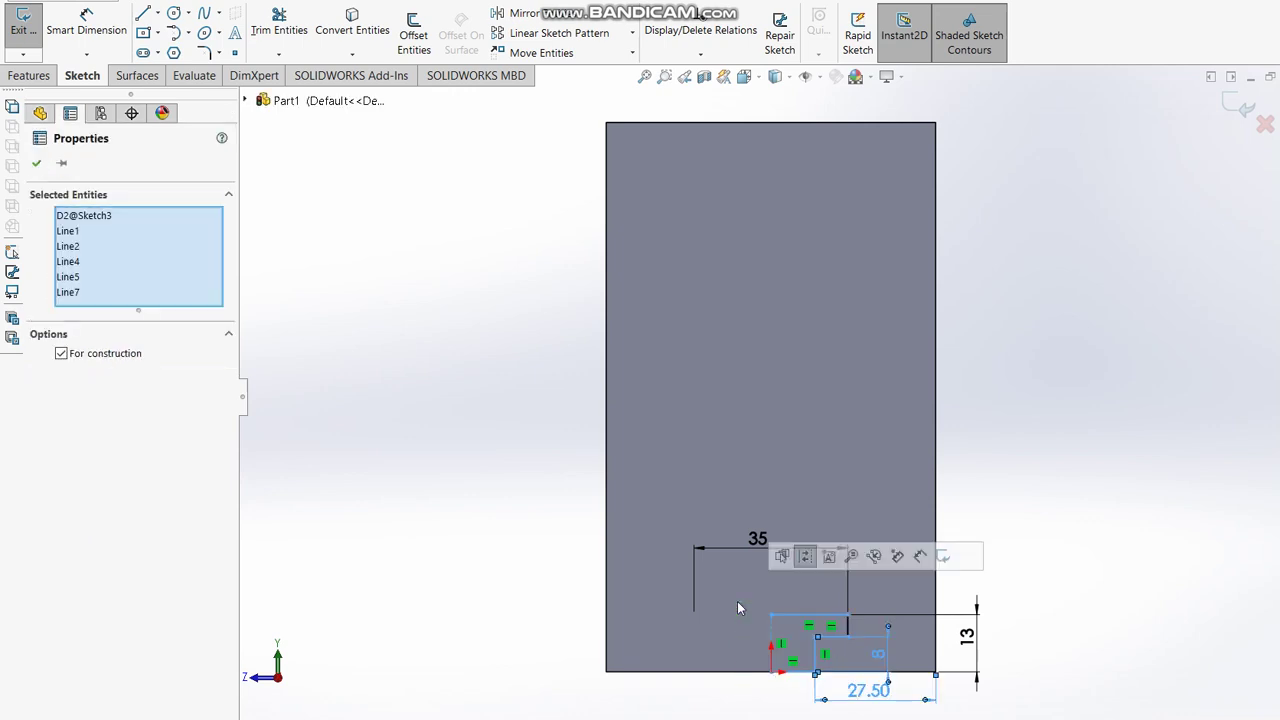
pyautogui.moveTo(850, 680)
pyautogui.mouseDown()
pyautogui.moveTo(812, 641)
pyautogui.moveTo(845, 688)
pyautogui.mouseUp()
pyautogui.click(850, 690)
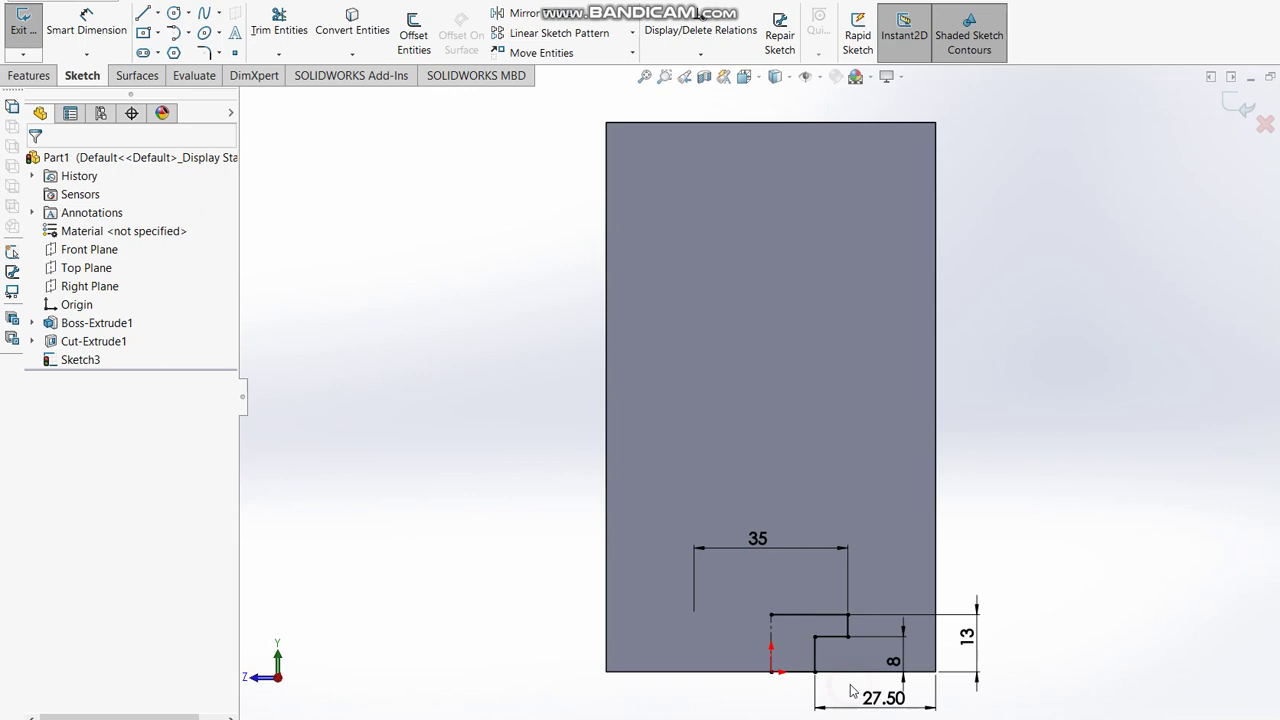
pyautogui.moveTo(784, 600); pyautogui.dragTo(763, 593)
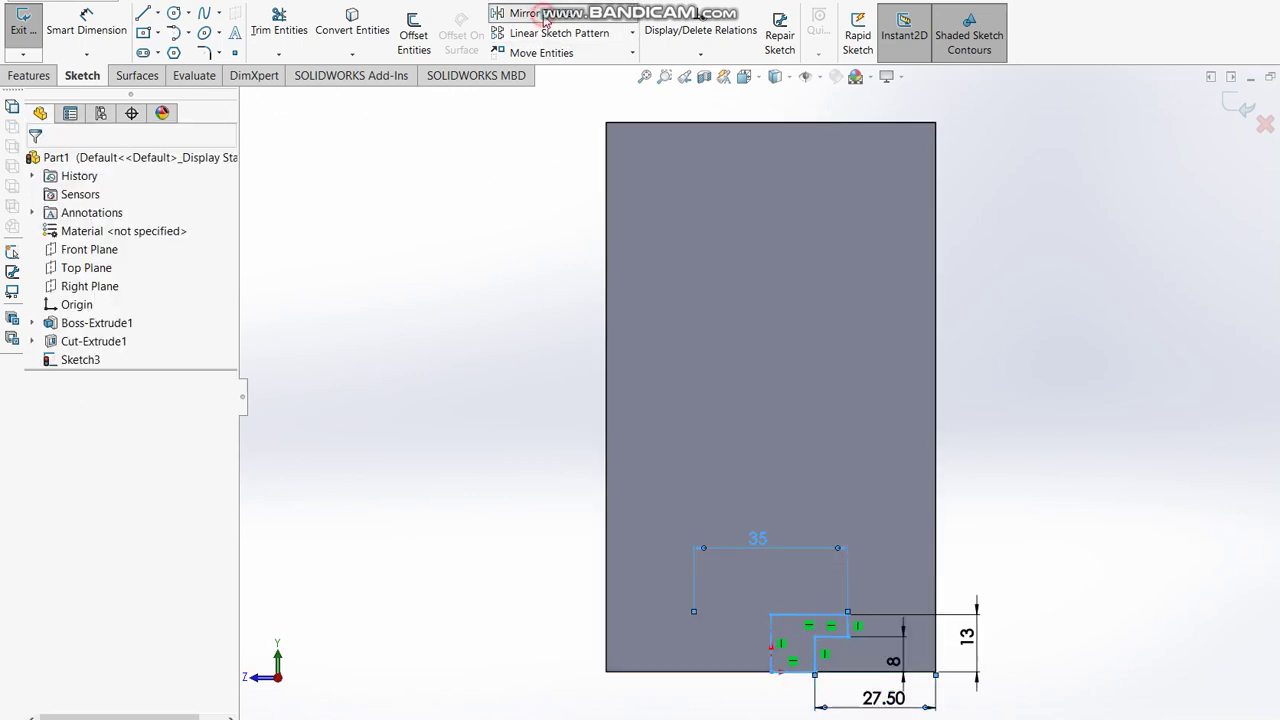
pyautogui.press('Escape')
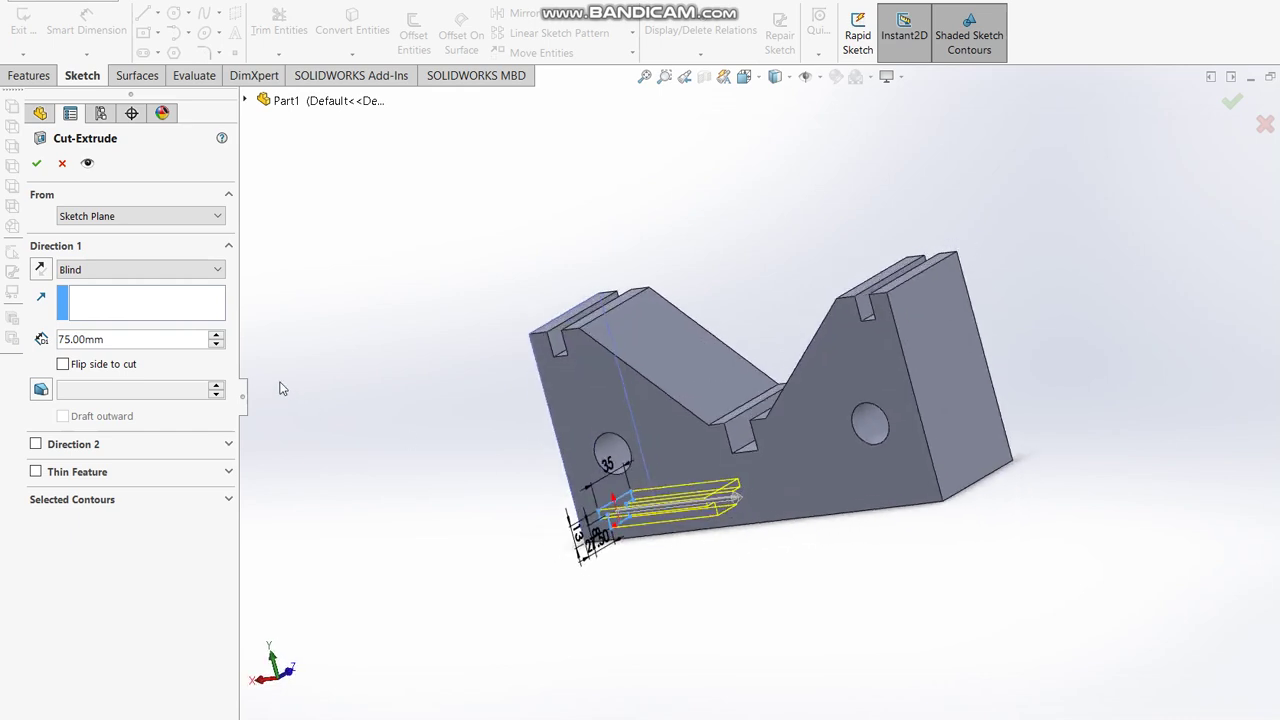
# - Extrude-cut the bottom slot sketch Up To Surface, ending at the far end face
pyautogui.click(172, 269)
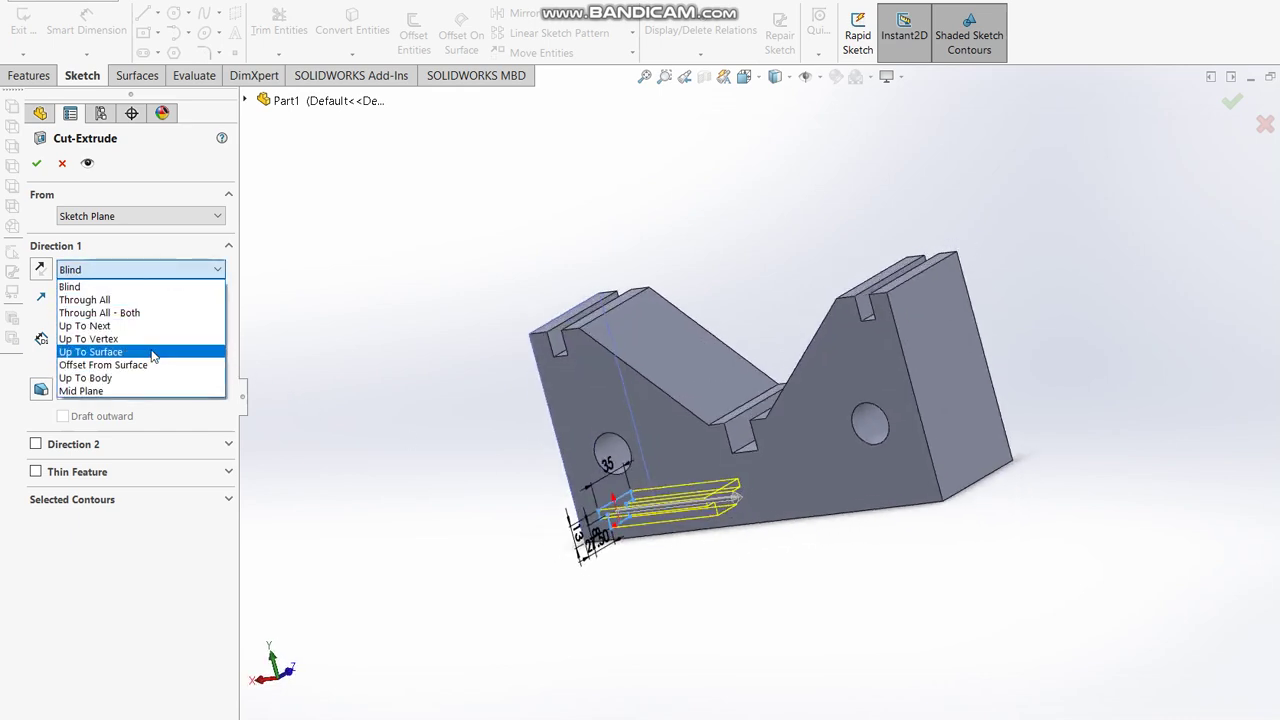
pyautogui.click(150, 348)
pyautogui.click(955, 437)
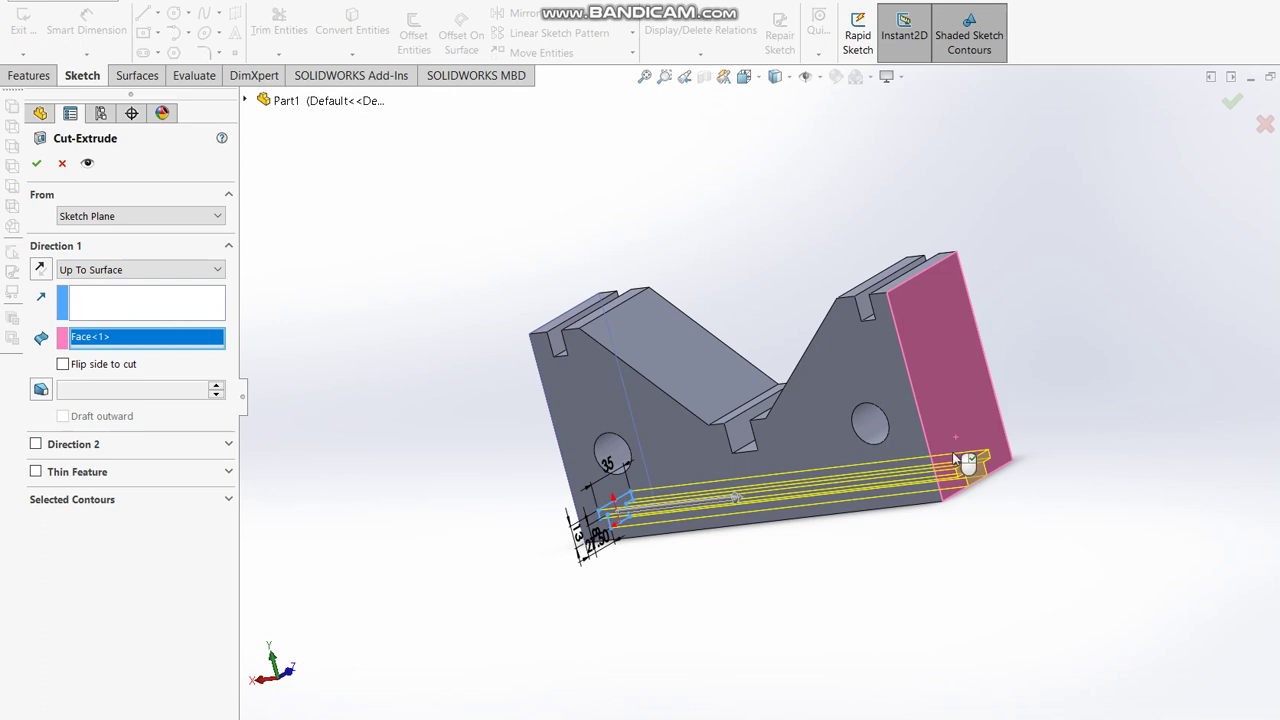
pyautogui.click(1226, 104)
# - Orbit the V-block to inspect the new bottom slot, then close the reference drawing
pyautogui.moveTo(877, 363)
pyautogui.mouseDown(button='middle')
pyautogui.moveTo(1049, 276)
pyautogui.moveTo(1200, 371)
pyautogui.mouseUp(button='middle')
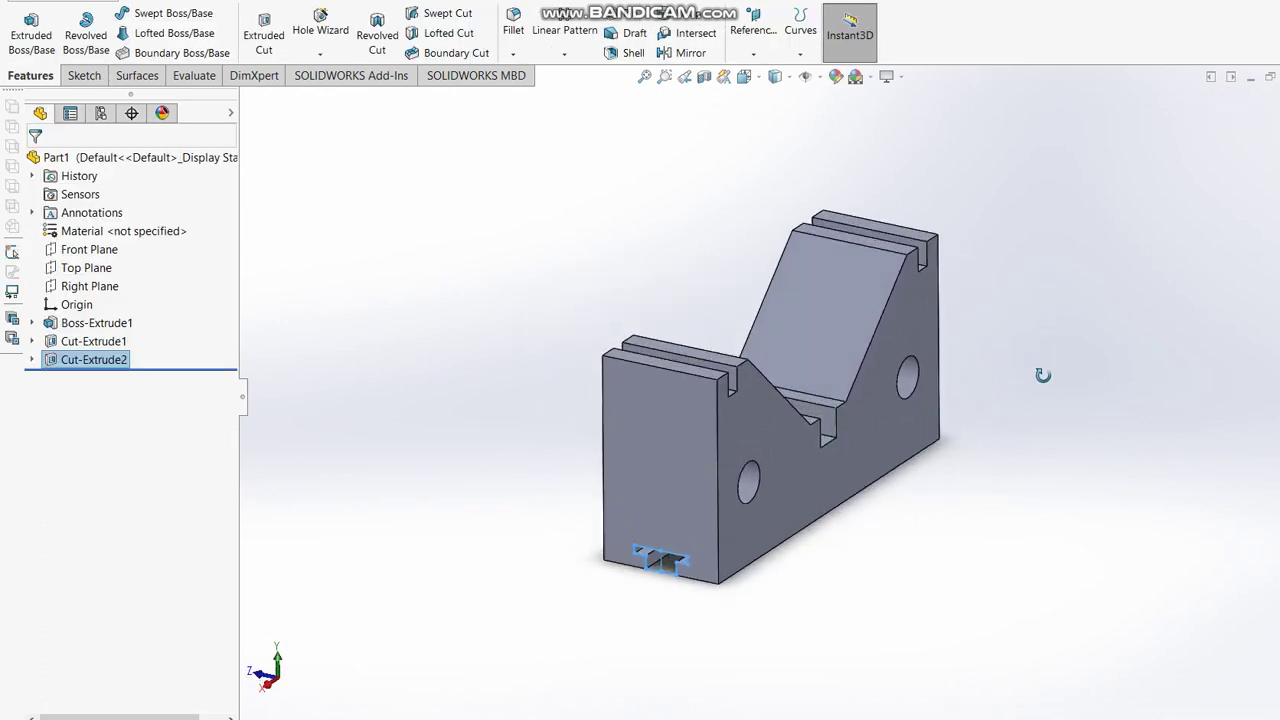
pyautogui.click(990, 479)
pyautogui.moveTo(694, 586)
pyautogui.mouseDown(button='middle')
pyautogui.moveTo(803, 578)
pyautogui.moveTo(889, 634)
pyautogui.moveTo(654, 491)
pyautogui.moveTo(625, 506)
pyautogui.mouseUp(button='middle')
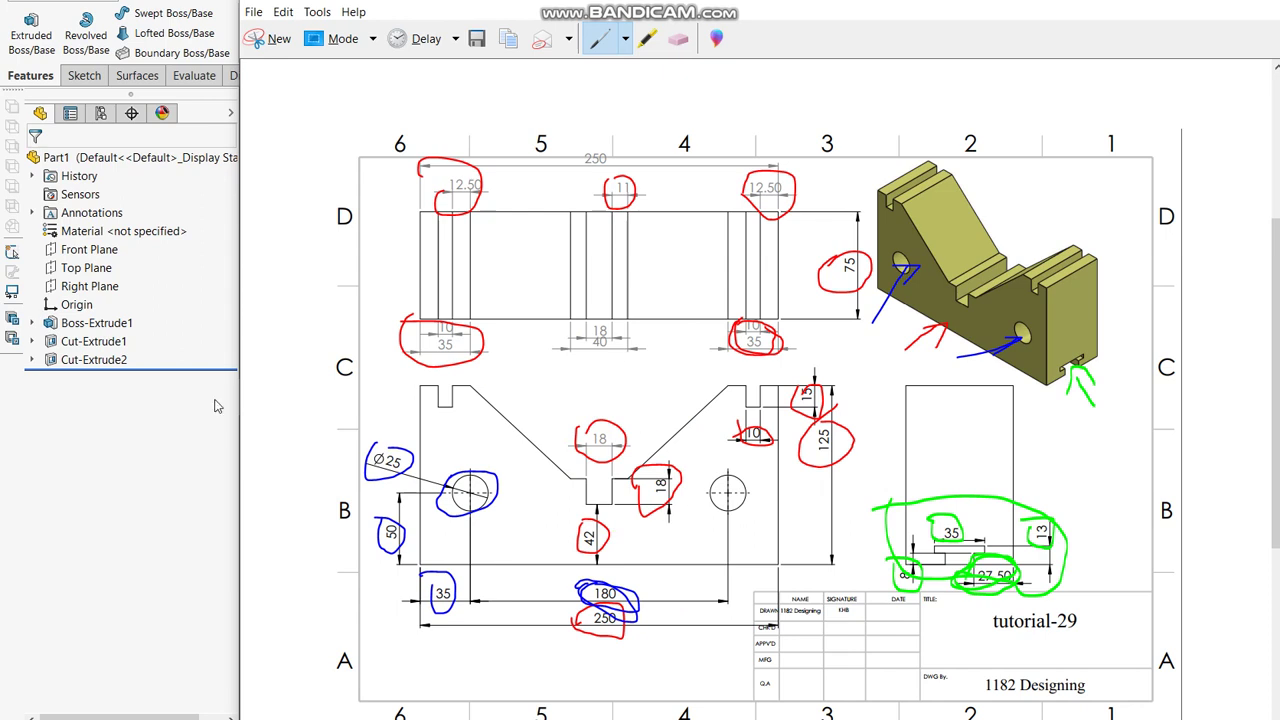
pyautogui.click(126, 587)
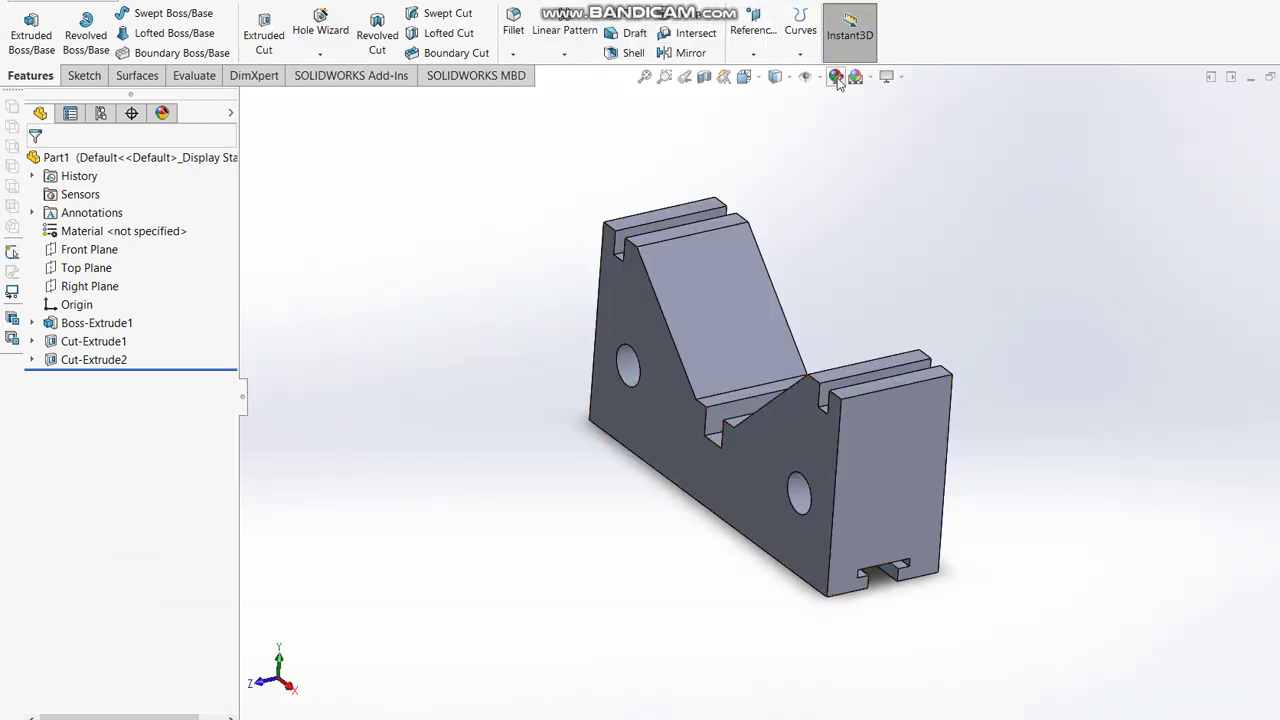
# - Colour the whole V-block yellow and orbit it to inspect the underside slot
pyautogui.click(838, 77)
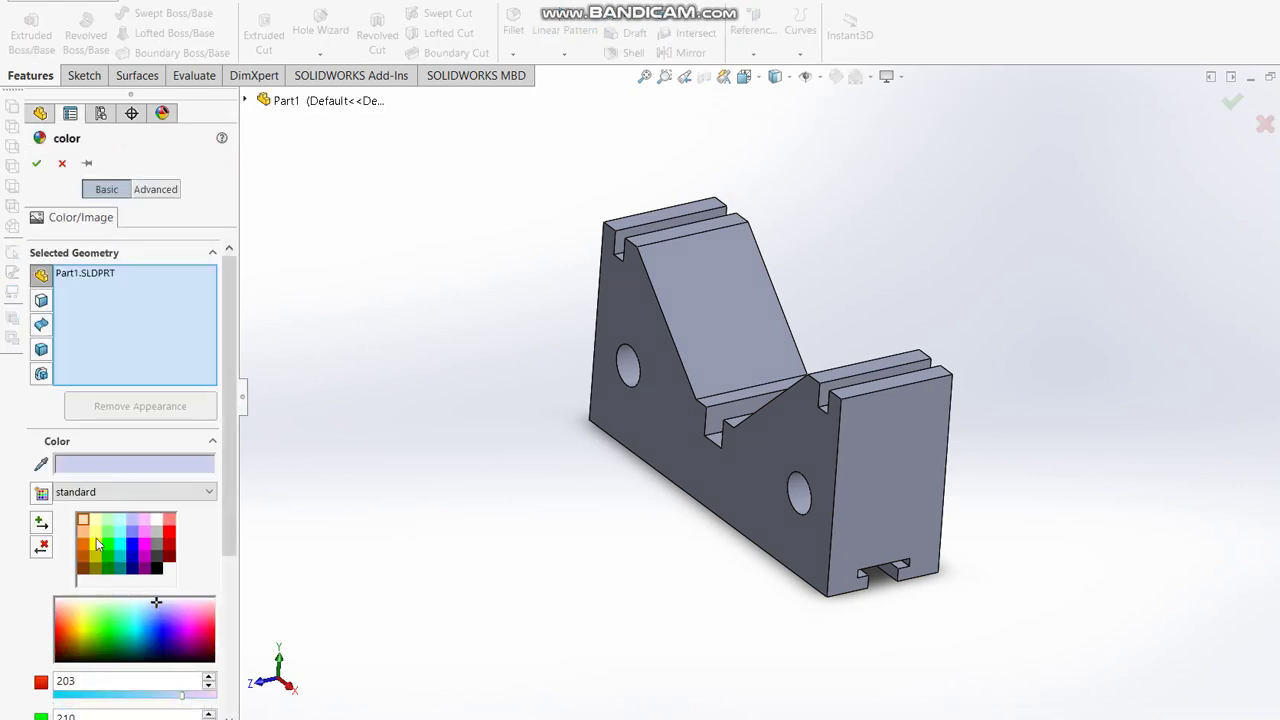
pyautogui.click(83, 521)
pyautogui.click(94, 540)
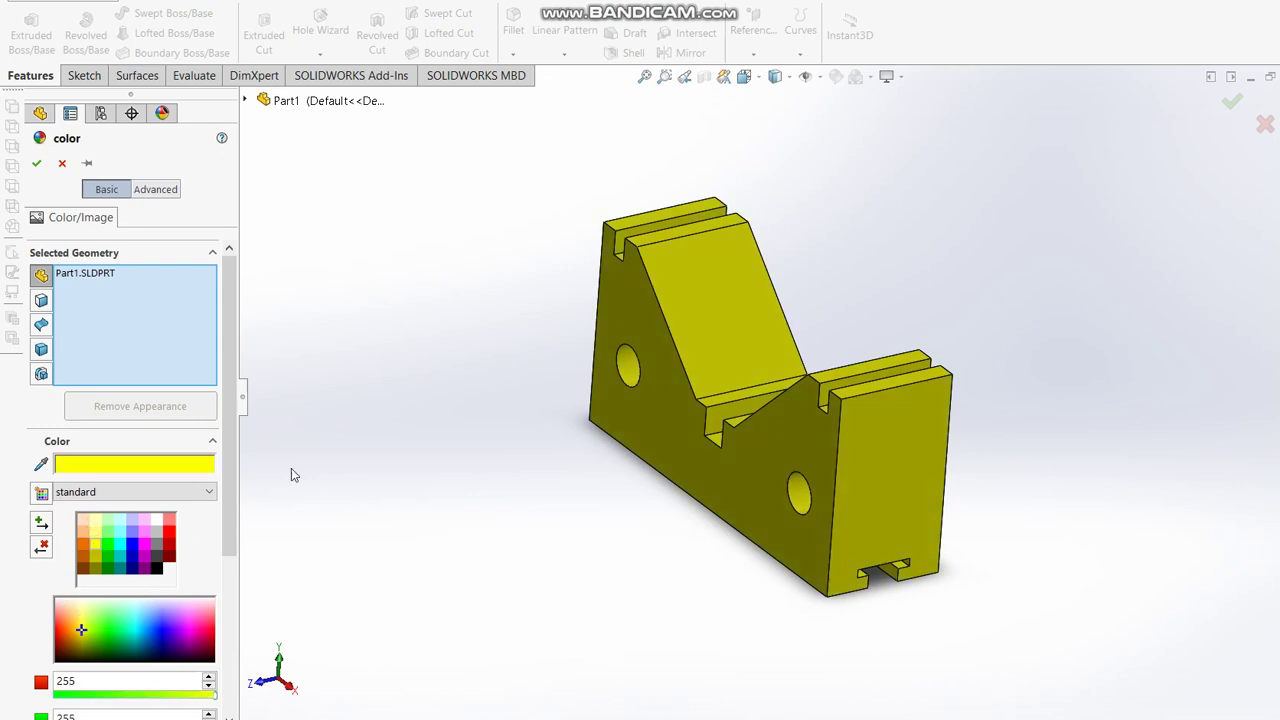
pyautogui.click(36, 163)
pyautogui.moveTo(616, 421)
pyautogui.mouseDown(button='middle')
pyautogui.moveTo(640, 469)
pyautogui.moveTo(760, 557)
pyautogui.moveTo(743, 554)
pyautogui.moveTo(840, 583)
pyautogui.moveTo(937, 540)
pyautogui.moveTo(960, 480)
pyautogui.moveTo(1043, 449)
pyautogui.moveTo(917, 574)
pyautogui.moveTo(840, 511)
pyautogui.moveTo(994, 551)
pyautogui.moveTo(983, 563)
pyautogui.moveTo(1008, 406)
pyautogui.moveTo(923, 460)
pyautogui.moveTo(930, 500)
pyautogui.moveTo(952, 523)
pyautogui.mouseUp(button='middle')
pyautogui.scroll(-2, 634, 447)
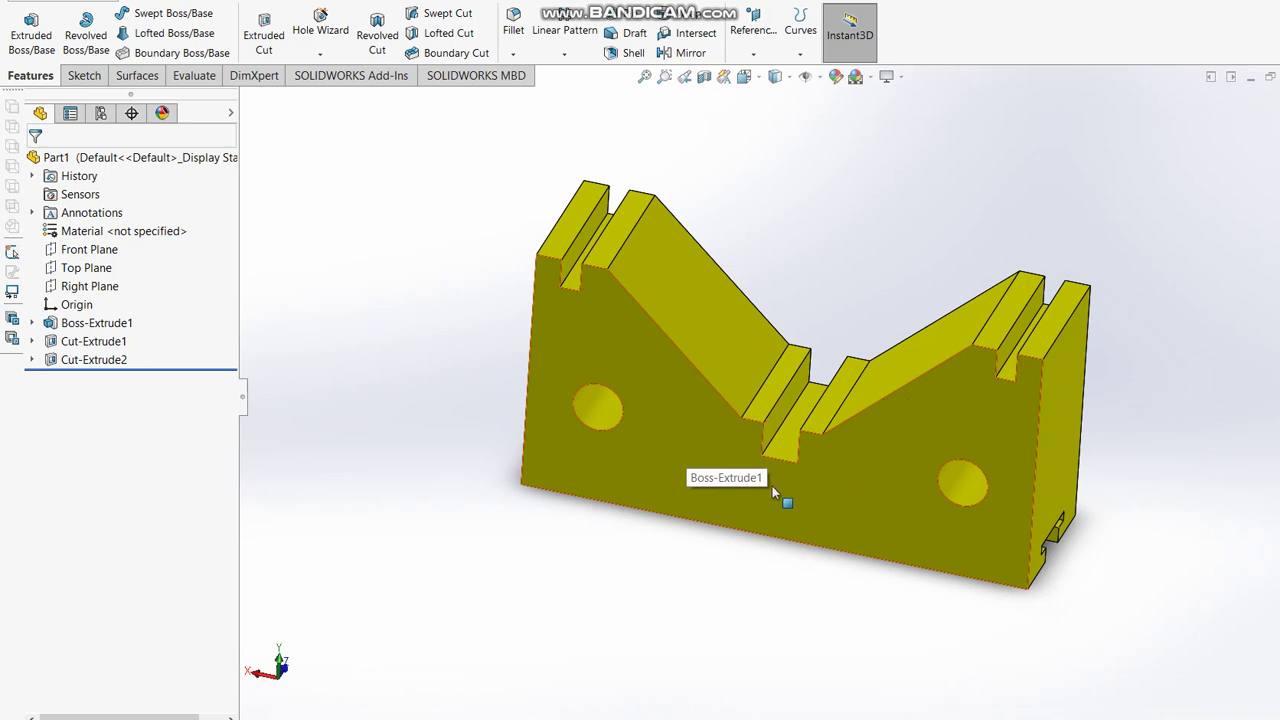
pyautogui.moveTo(929, 497)
pyautogui.mouseDown(button='middle')
pyautogui.moveTo(903, 486)
pyautogui.moveTo(818, 508)
pyautogui.moveTo(680, 509)
pyautogui.moveTo(714, 528)
pyautogui.moveTo(885, 502)
pyautogui.moveTo(836, 534)
pyautogui.mouseUp(button='middle')
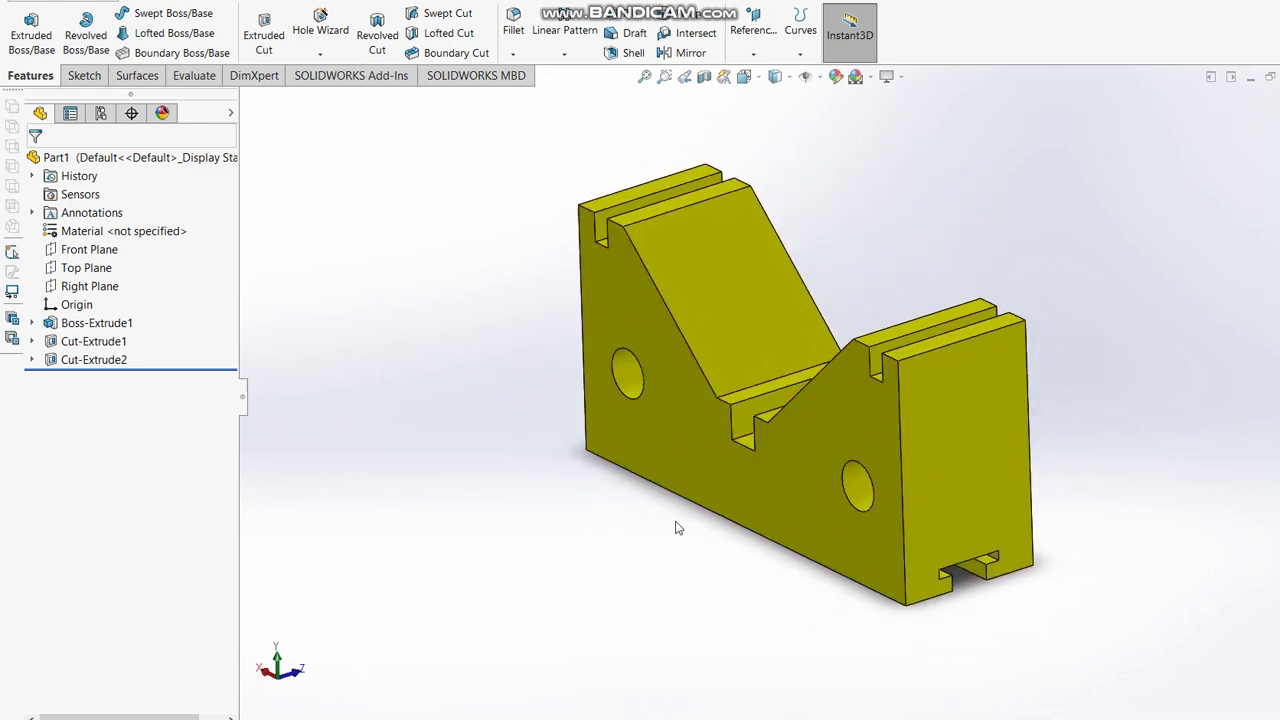
pyautogui.click(95, 252)
pyautogui.click(703, 79)
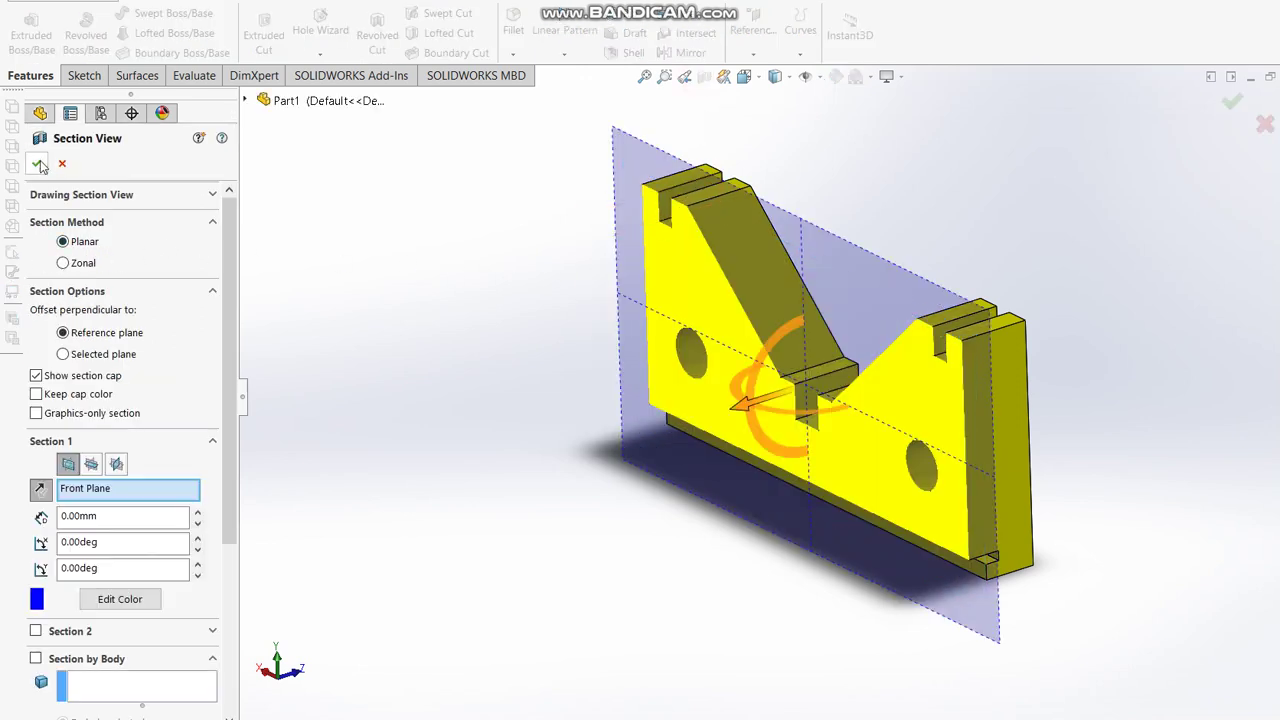
pyautogui.click(38, 163)
pyautogui.moveTo(860, 520)
pyautogui.mouseDown(button='middle')
pyautogui.moveTo(888, 491)
pyautogui.moveTo(877, 434)
pyautogui.moveTo(931, 362)
pyautogui.moveTo(930, 400)
pyautogui.moveTo(934, 363)
pyautogui.moveTo(877, 428)
pyautogui.mouseUp(button='middle')
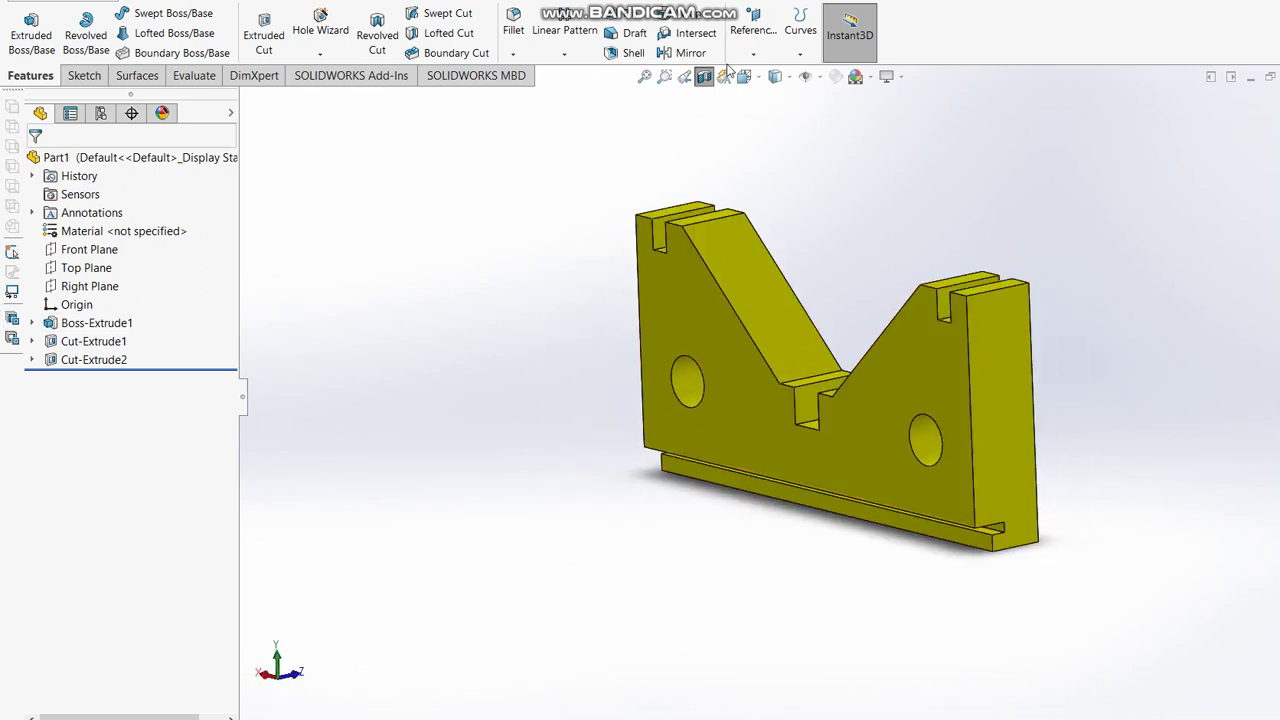
pyautogui.click(704, 77)
pyautogui.click(326, 366)
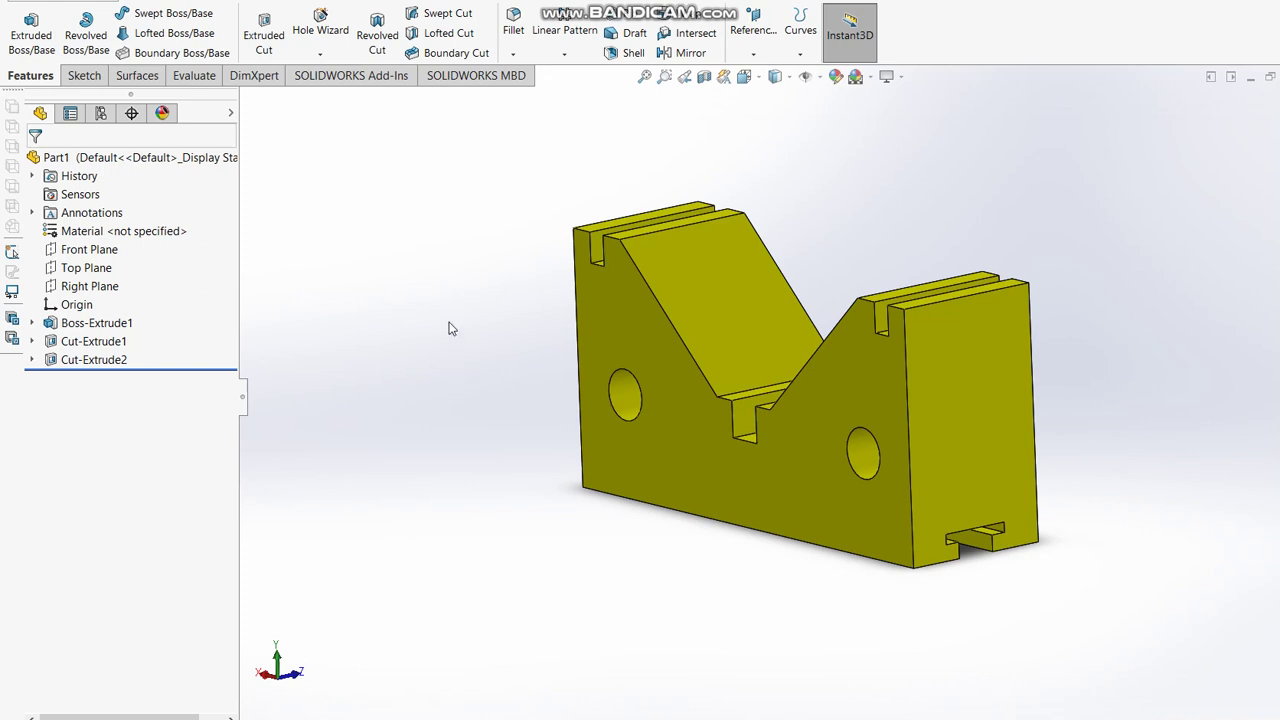
pyautogui.moveTo(435, 378)
pyautogui.mouseDown(button='middle')
pyautogui.moveTo(402, 409)
pyautogui.moveTo(430, 435)
pyautogui.mouseUp(button='middle')
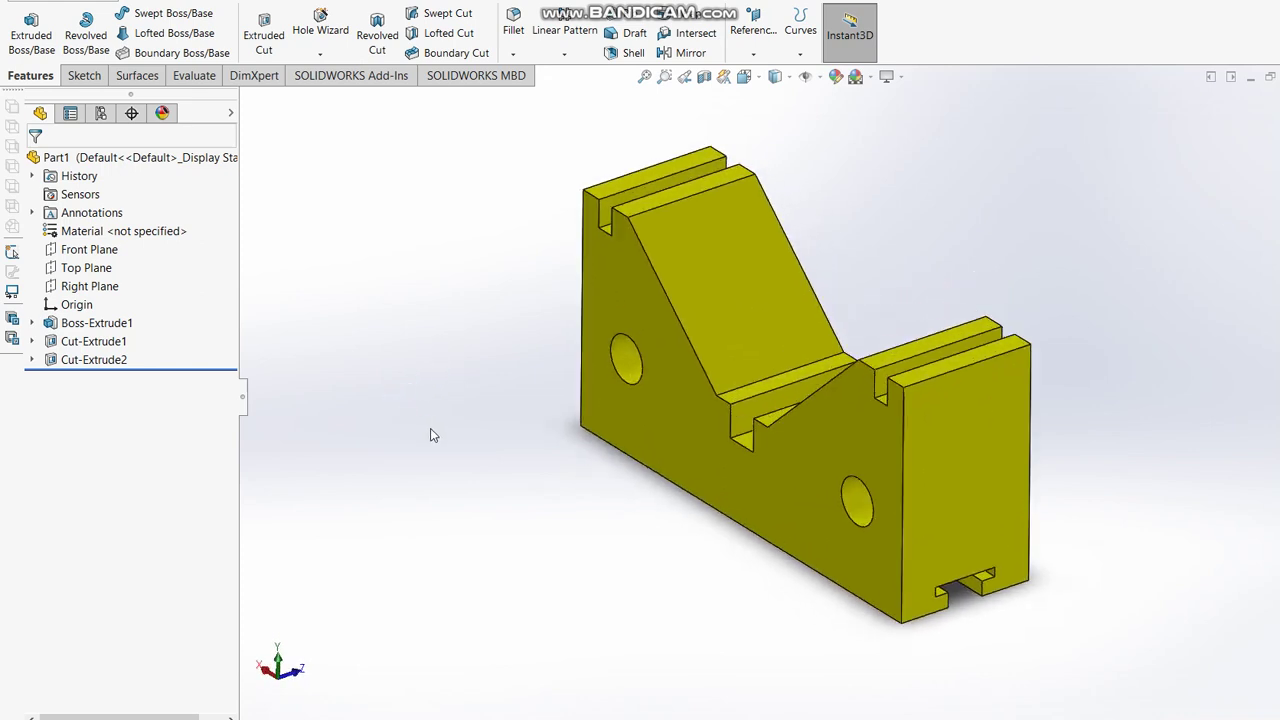